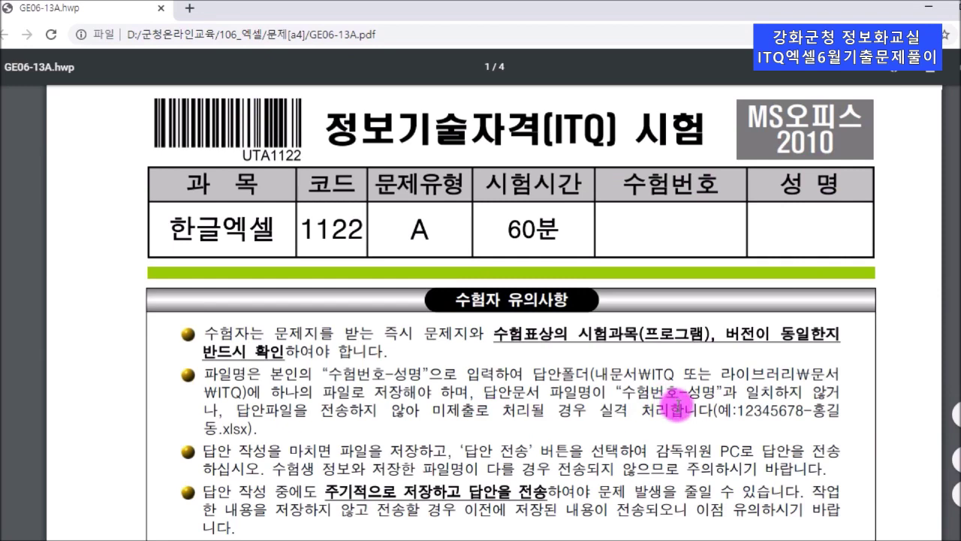
- Read the candidate notices on page 1 of the exam PDF, especially the file naming and answer folder rules
scroll(671, 416, down, 2)
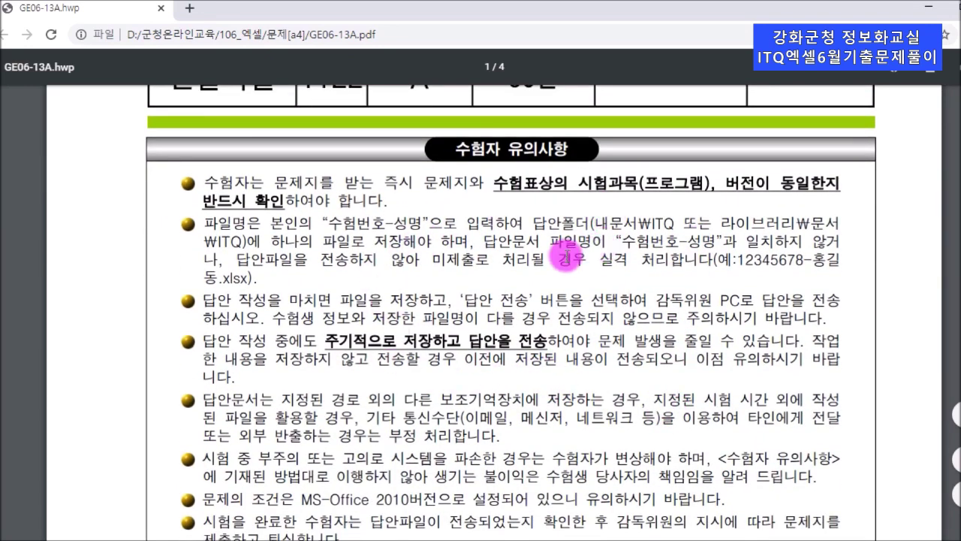
drag(332, 222, 474, 225)
drag(582, 224, 803, 226)
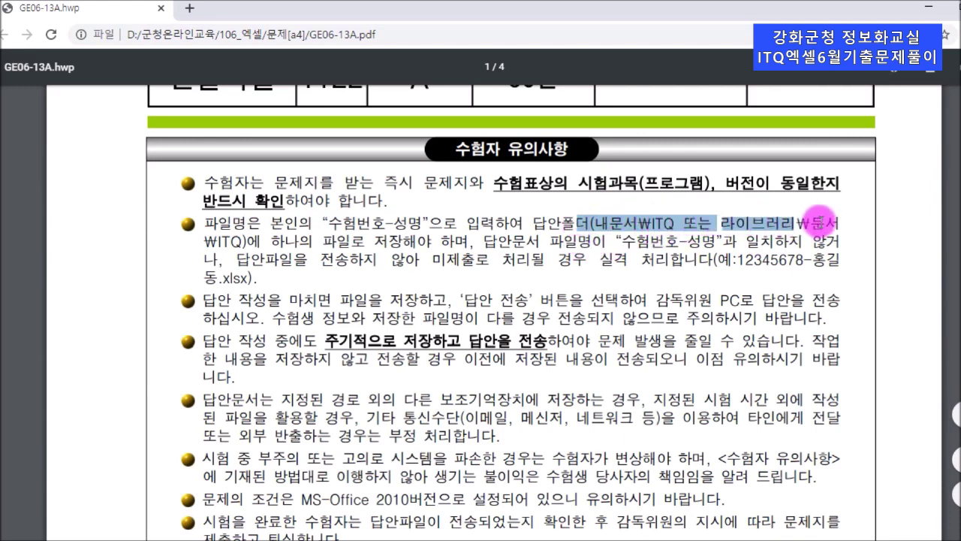
drag(202, 241, 247, 241)
click(345, 247)
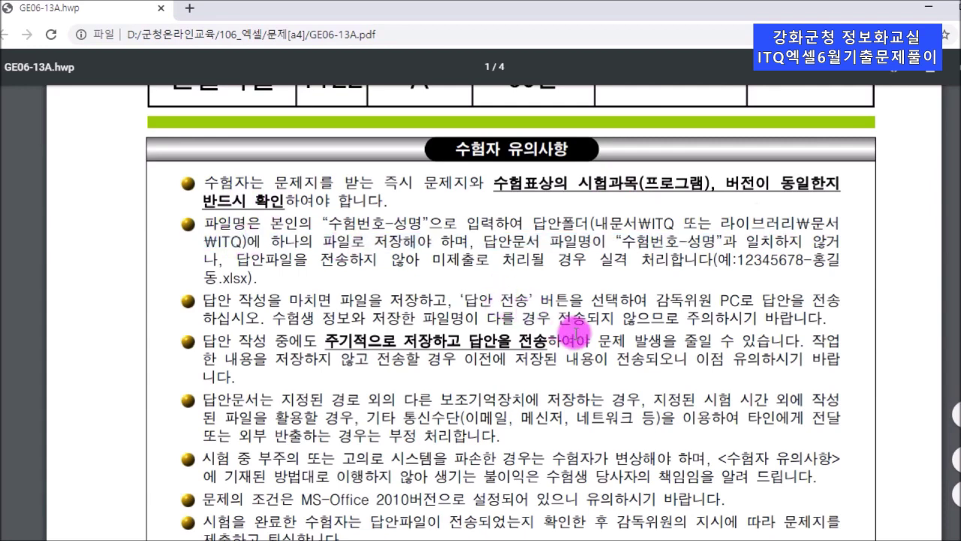
scroll(575, 333, down, 2)
scroll(575, 332, down, 1)
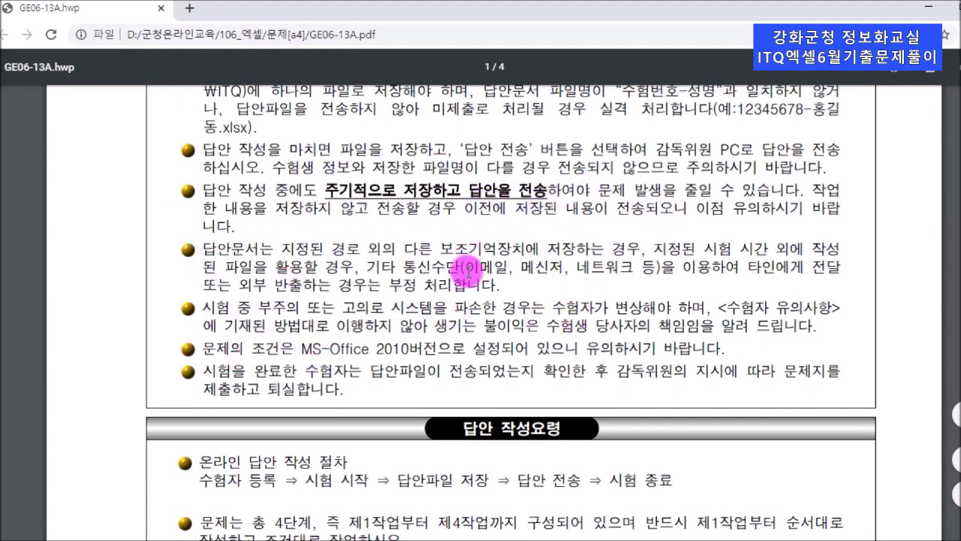
- Read the answer-writing guidelines in the exam PDF, noting the rules on column A width and sheet names
scroll(477, 256, down, 3)
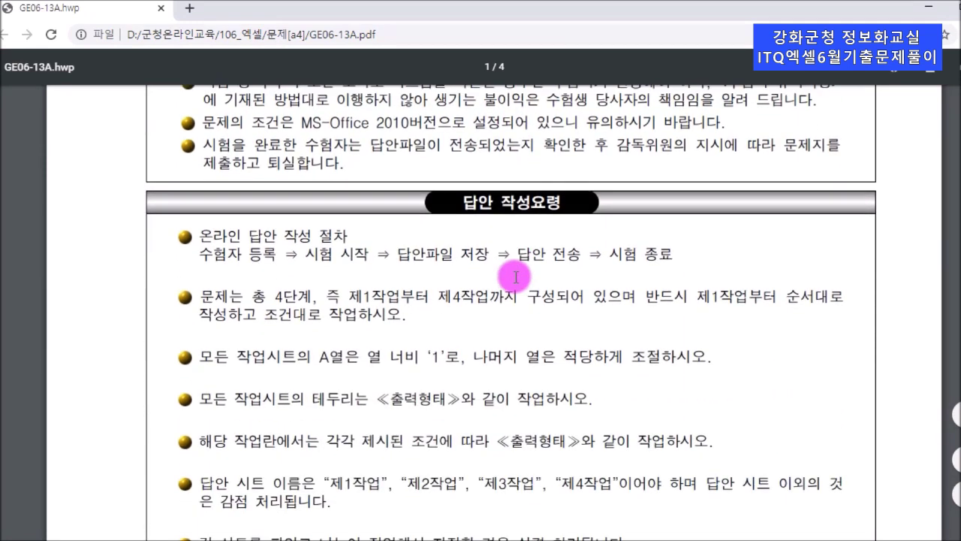
scroll(516, 277, down, 1)
drag(254, 289, 437, 286)
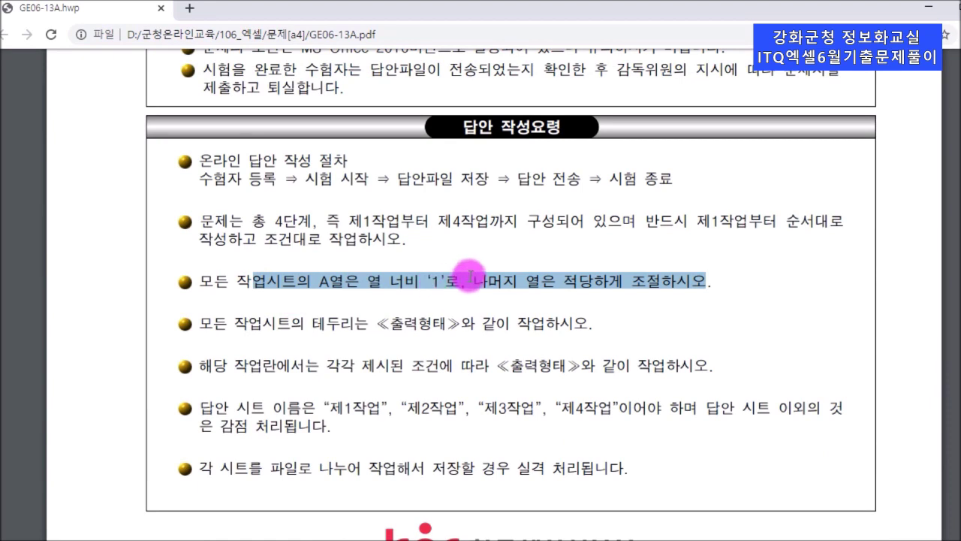
drag(317, 413, 387, 412)
click(608, 402)
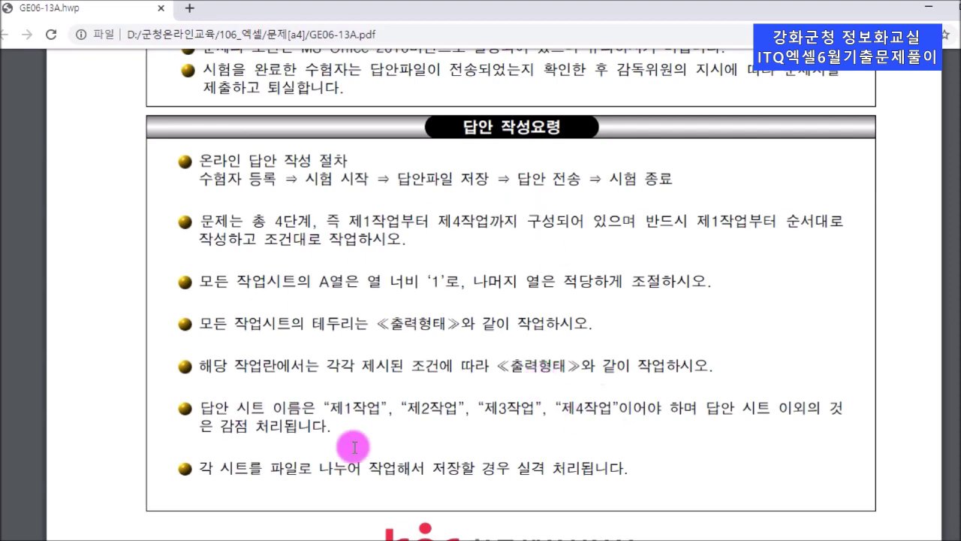
scroll(569, 425, down, 7)
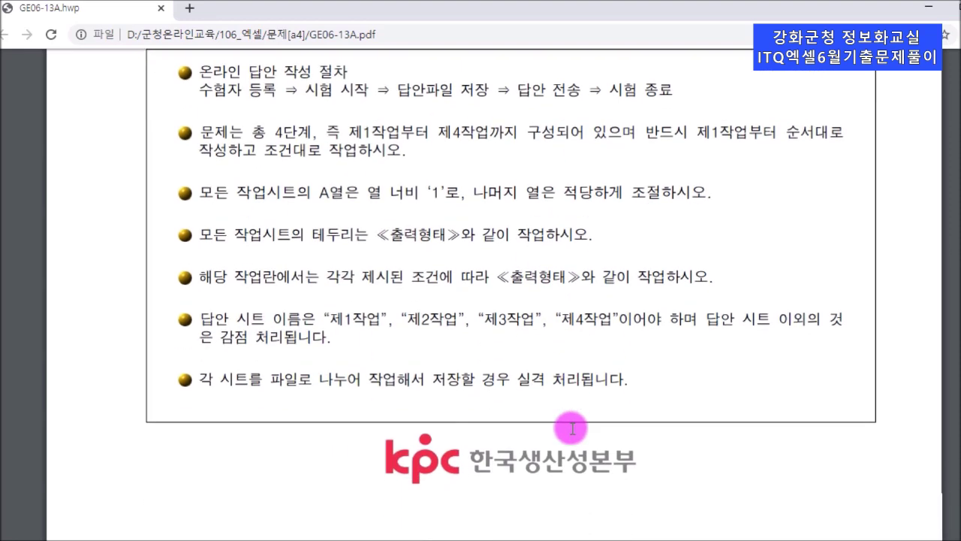
- Examine the 제1작업 output table and its formatting and function conditions on page 2 of the exam PDF
scroll(572, 428, down, 3)
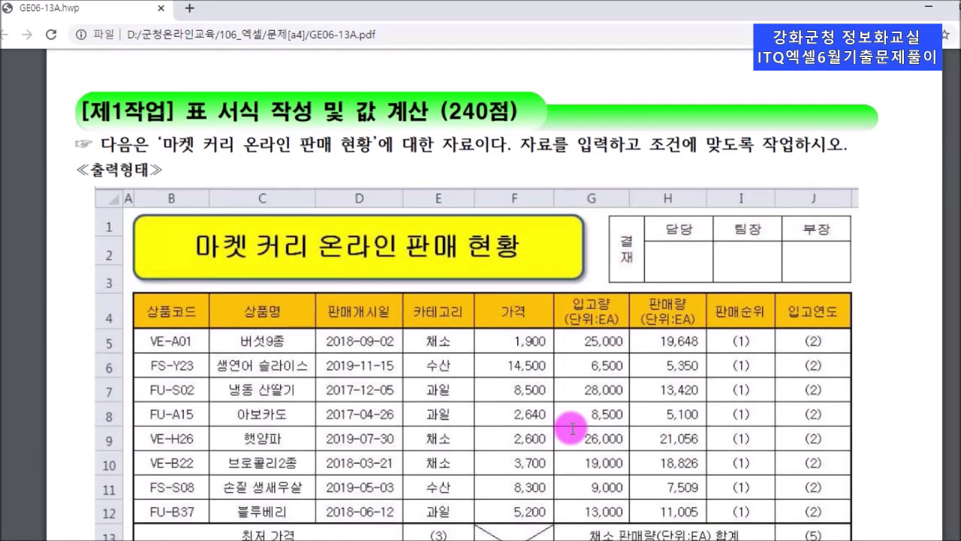
scroll(275, 259, down, 2)
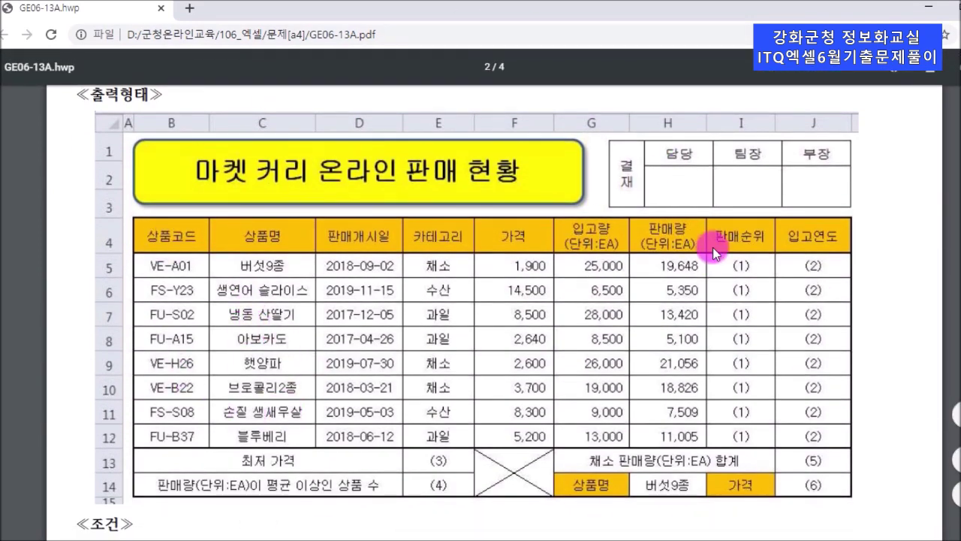
scroll(778, 417, down, 10)
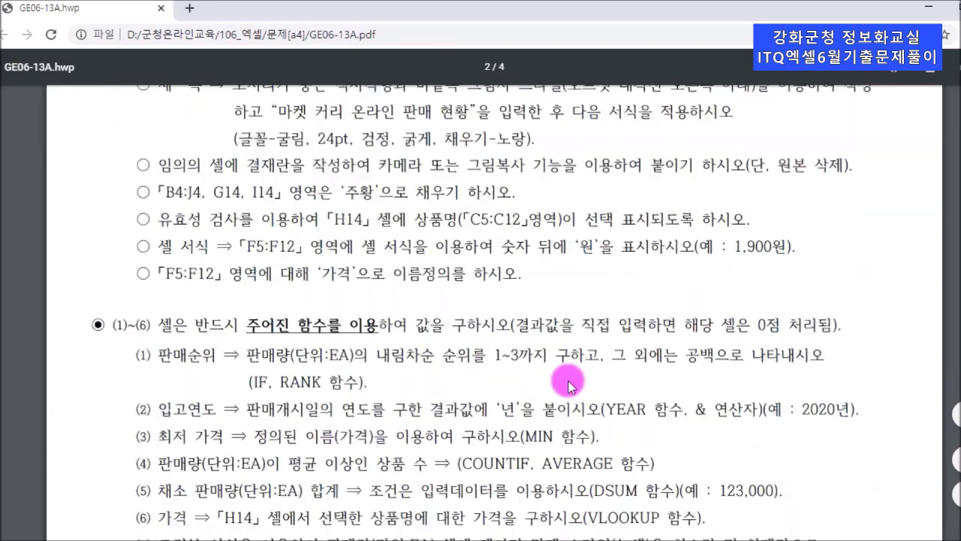
scroll(697, 411, up, 8)
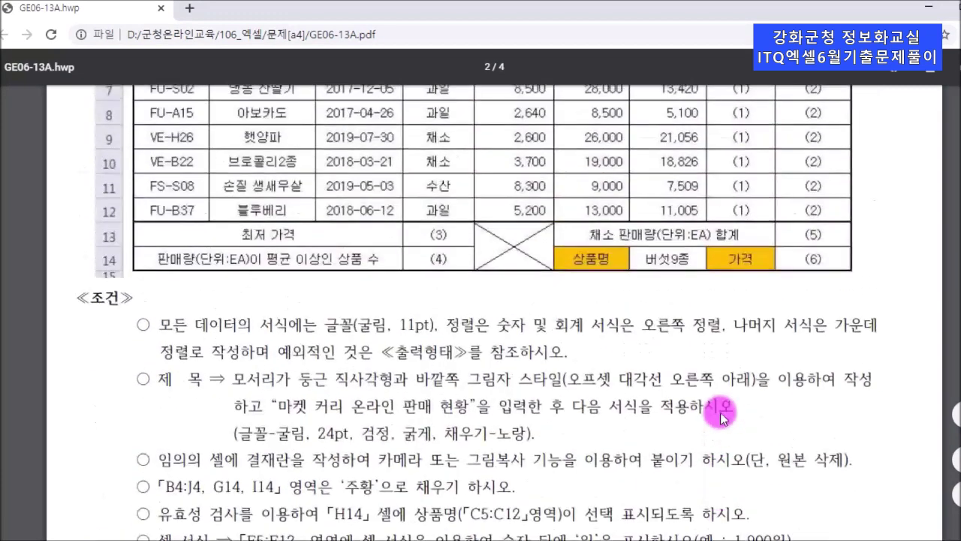
scroll(648, 265, up, 3)
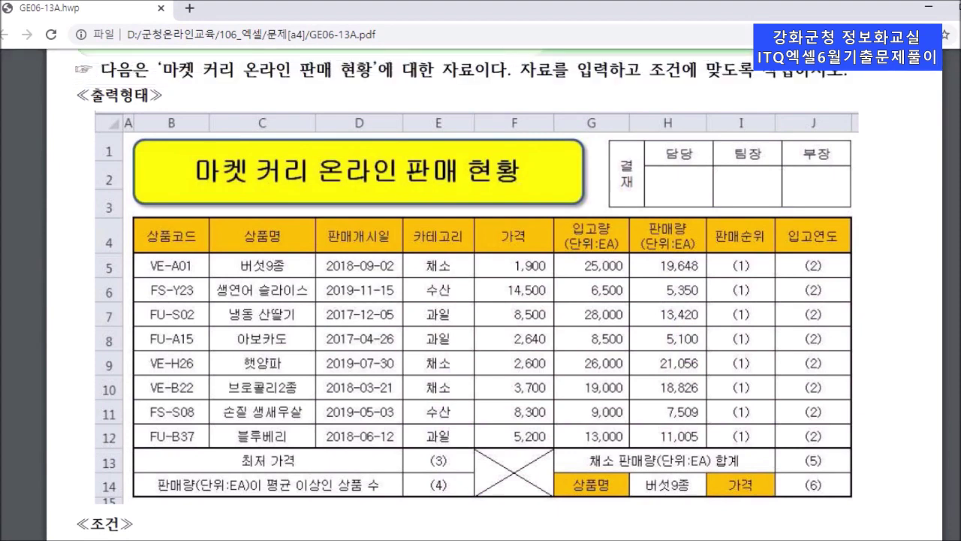
- Switch to Excel and start saving the blank workbook, choosing the itq folder in Documents as the location
mouse_move(300, 539)
click(373, 508)
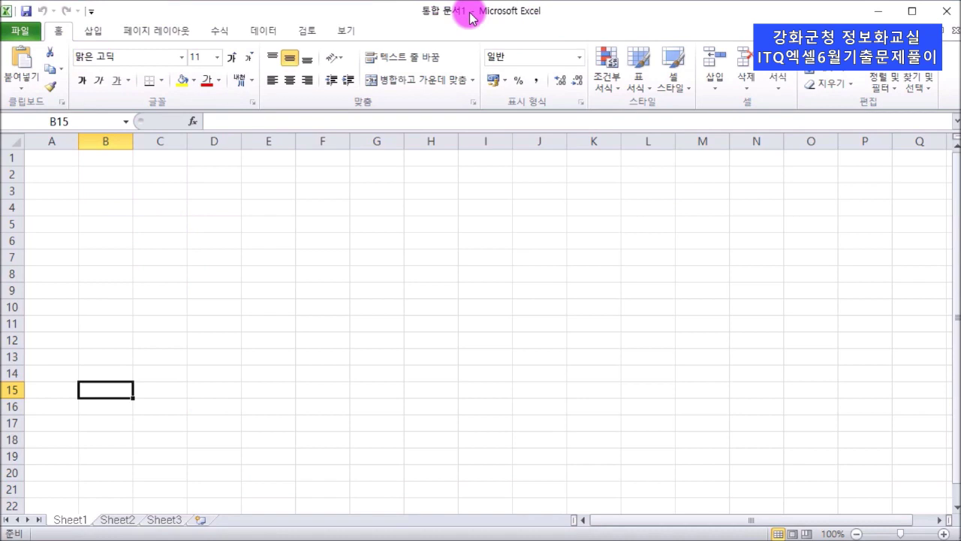
click(23, 33)
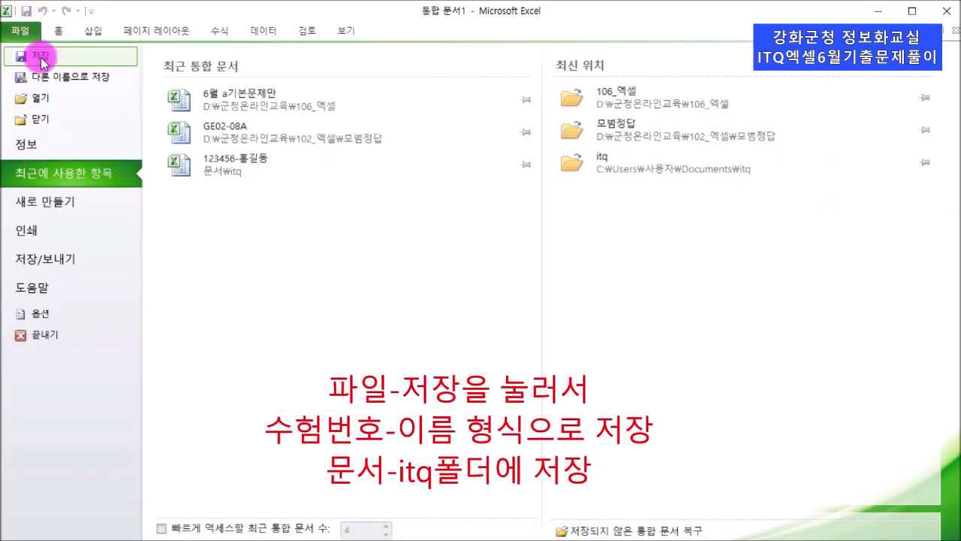
click(41, 57)
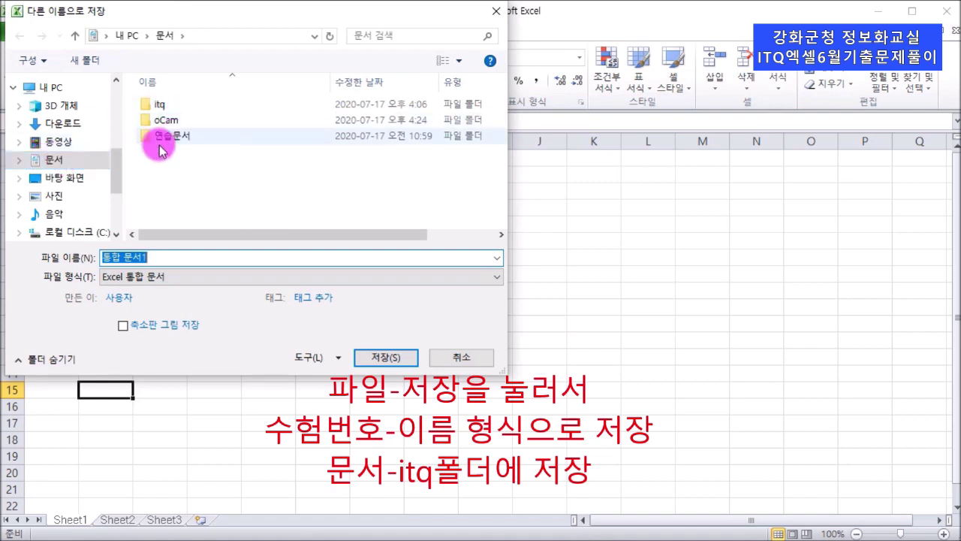
click(182, 106)
double_click(182, 106)
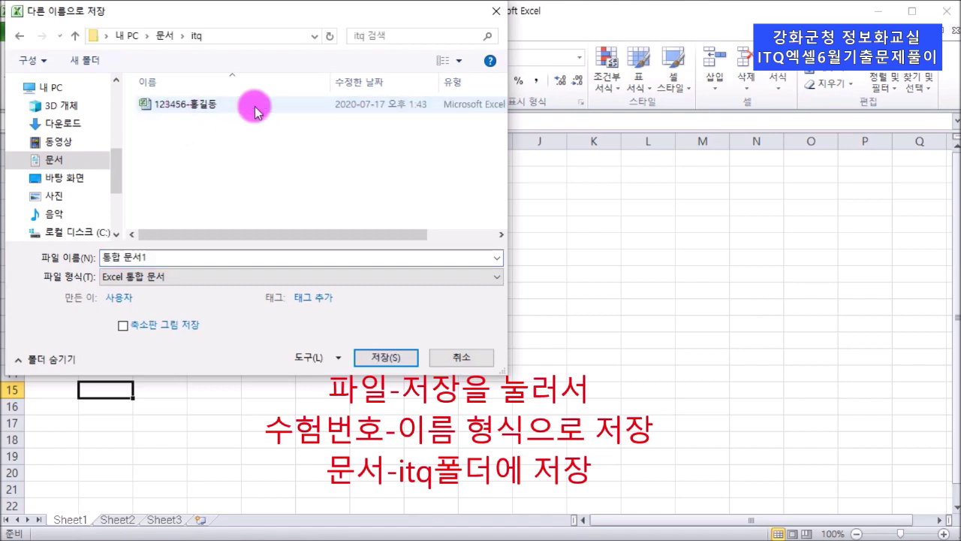
- Name the workbook with the exam number and candidate's name joined by a hyphen, and save it as an Excel workbook
drag(168, 257, 3, 234)
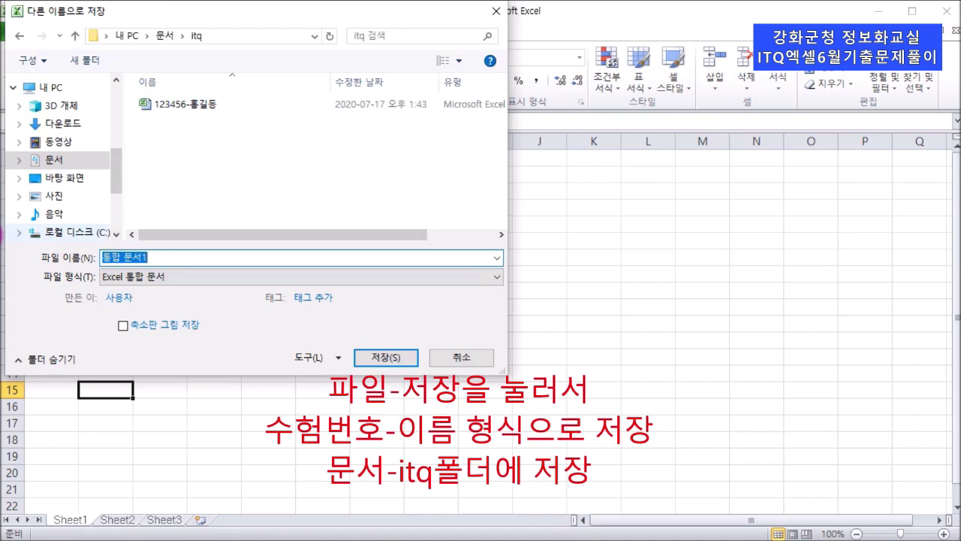
text(1234)
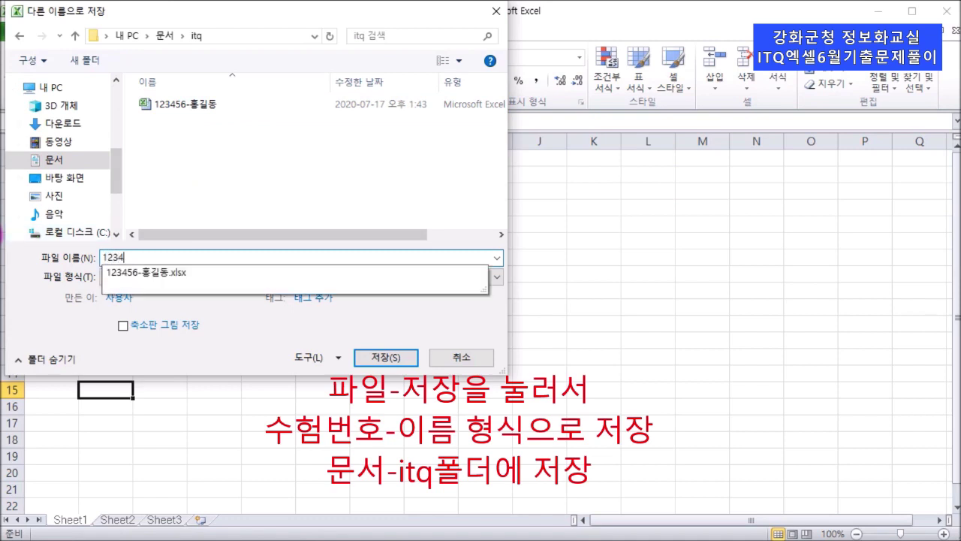
text(56-r)
key(BackSpace)
text(김ㅈ)
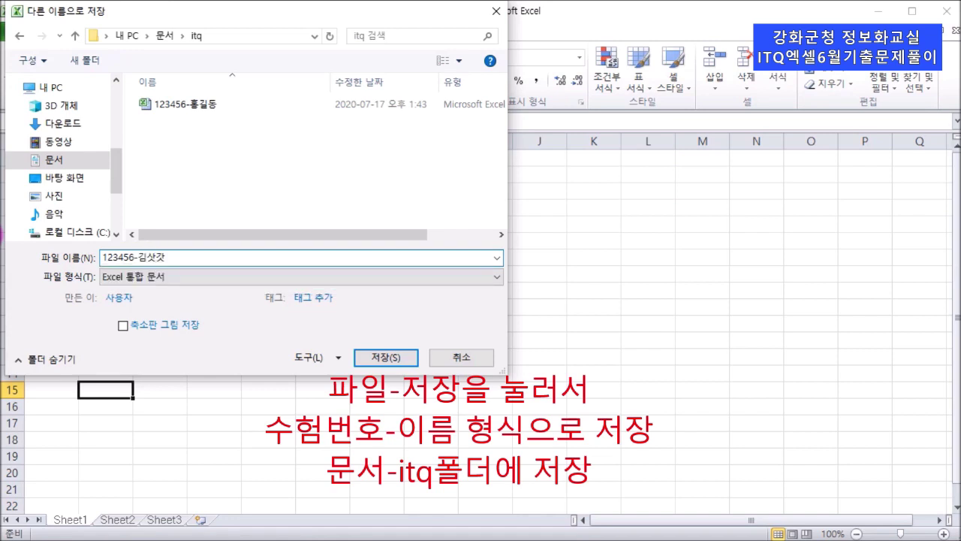
click(391, 360)
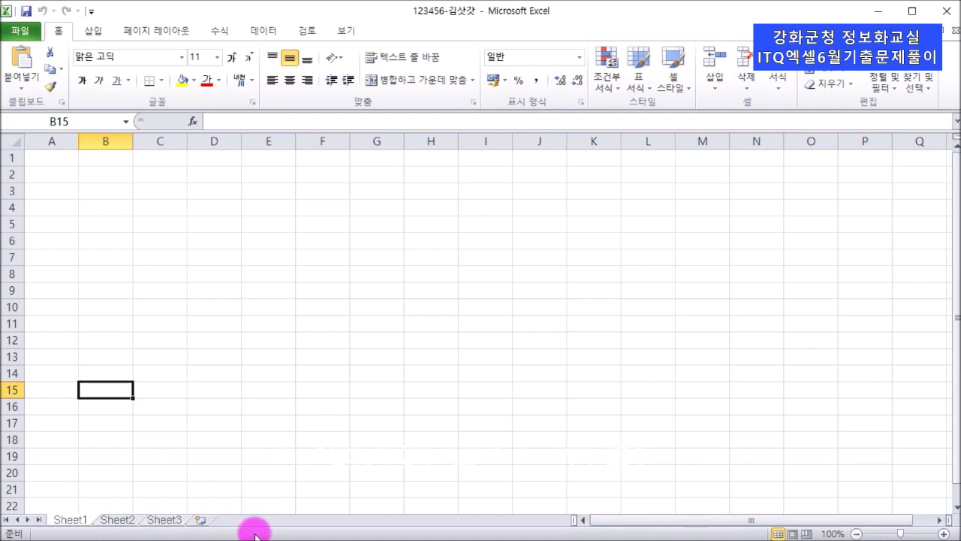
- Group Sheet1 through Sheet3 and set the width of column A to 1 on all of them
shift+click(165, 520)
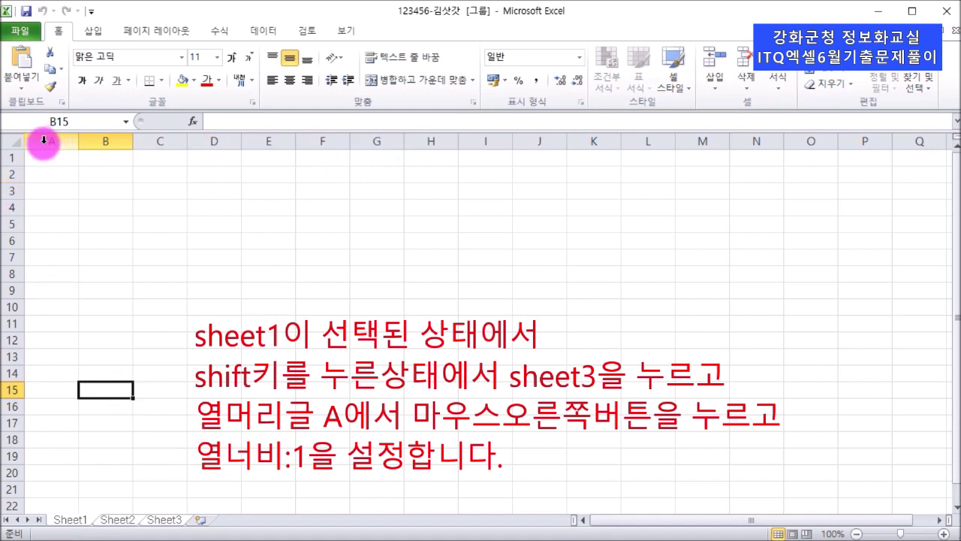
right_click(45, 141)
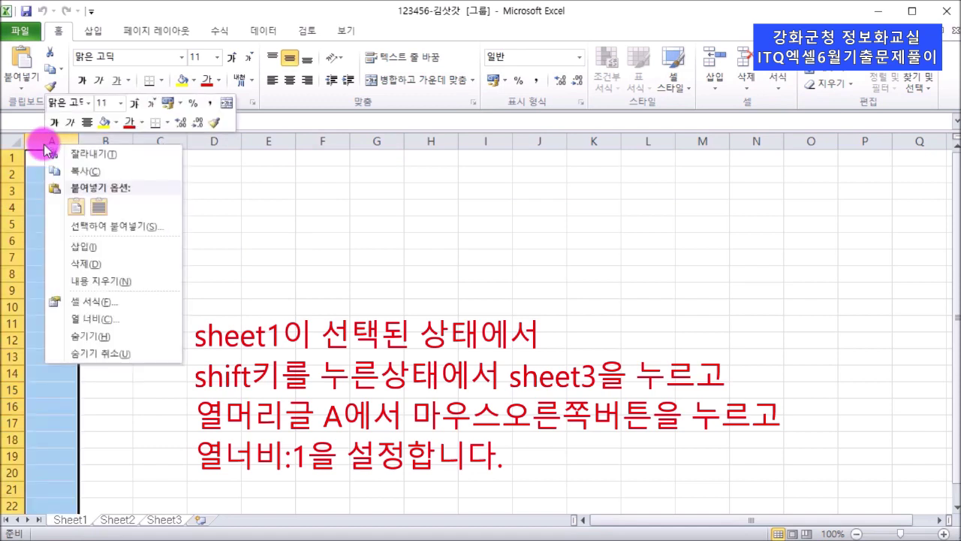
click(105, 318)
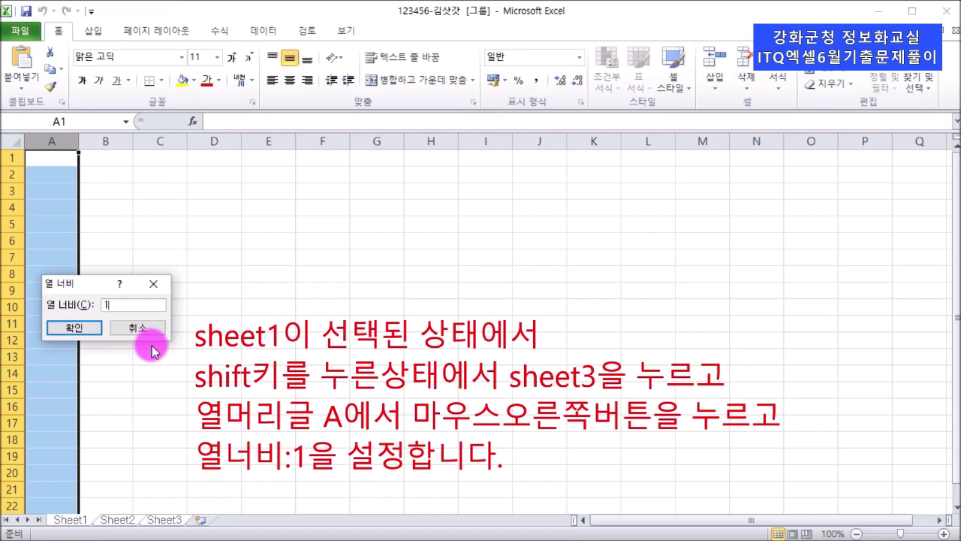
click(82, 331)
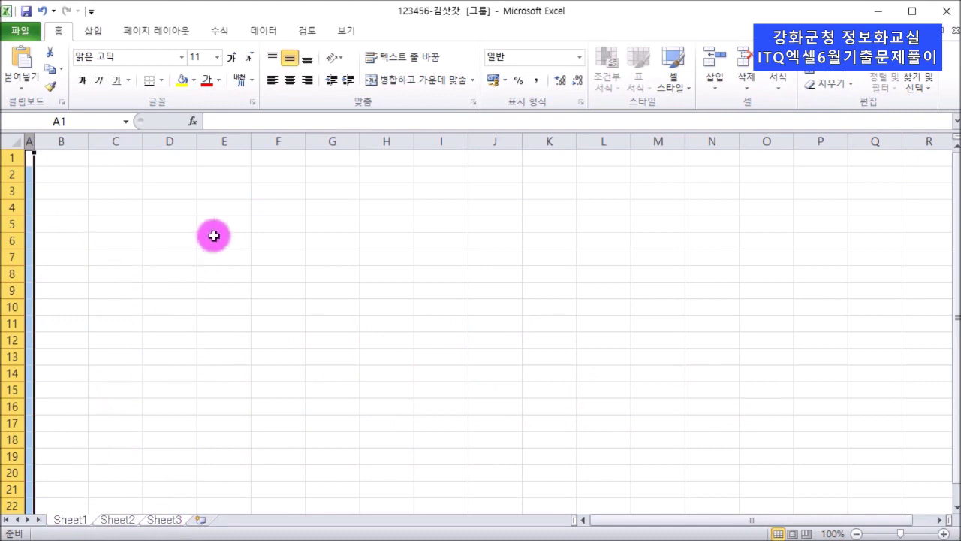
click(145, 190)
click(117, 218)
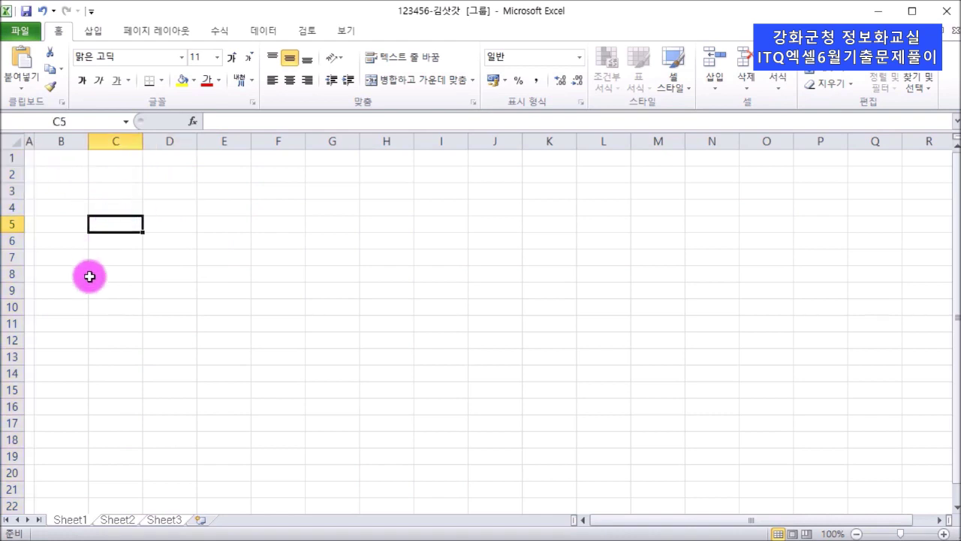
click(93, 274)
click(176, 291)
click(199, 335)
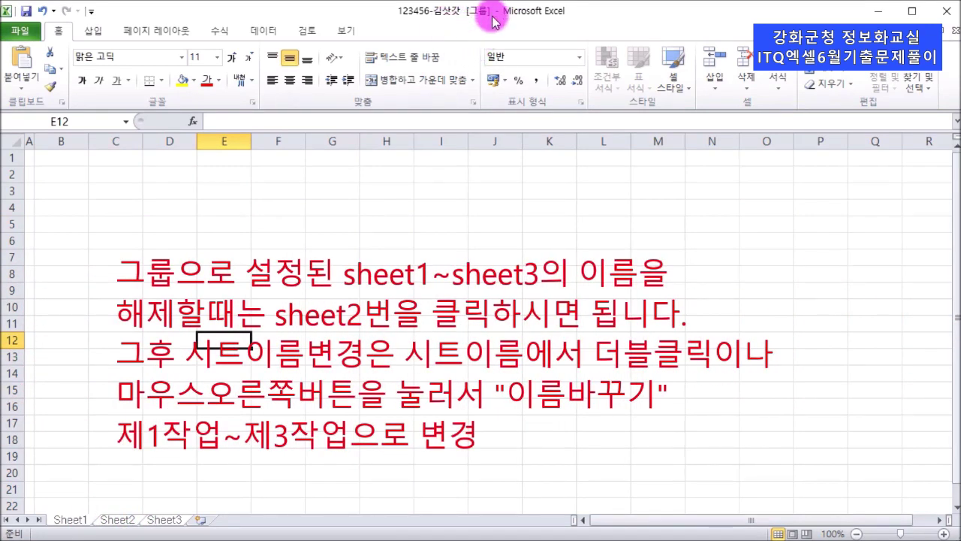
- Ungroup the sheets and check column A on Sheet3, Sheet2 and Sheet1
click(114, 520)
click(172, 519)
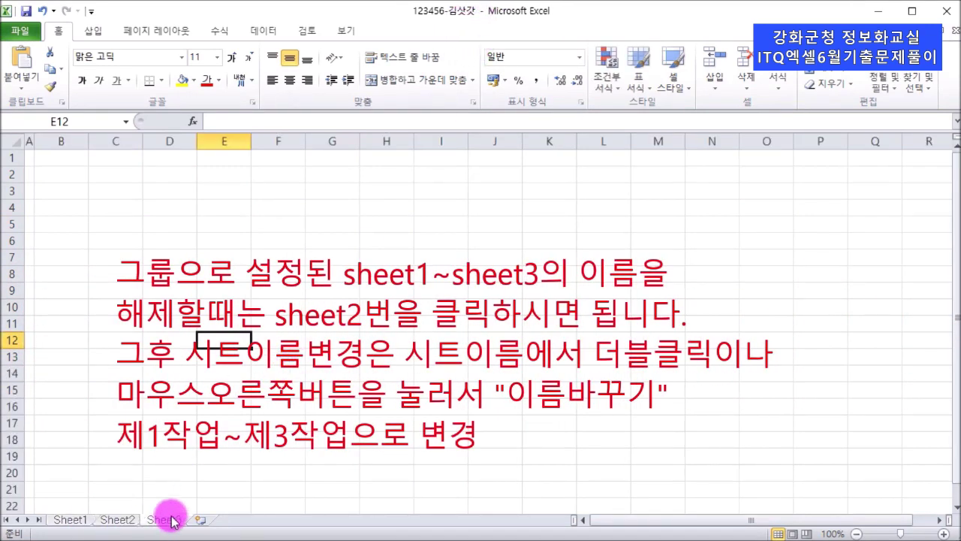
click(126, 523)
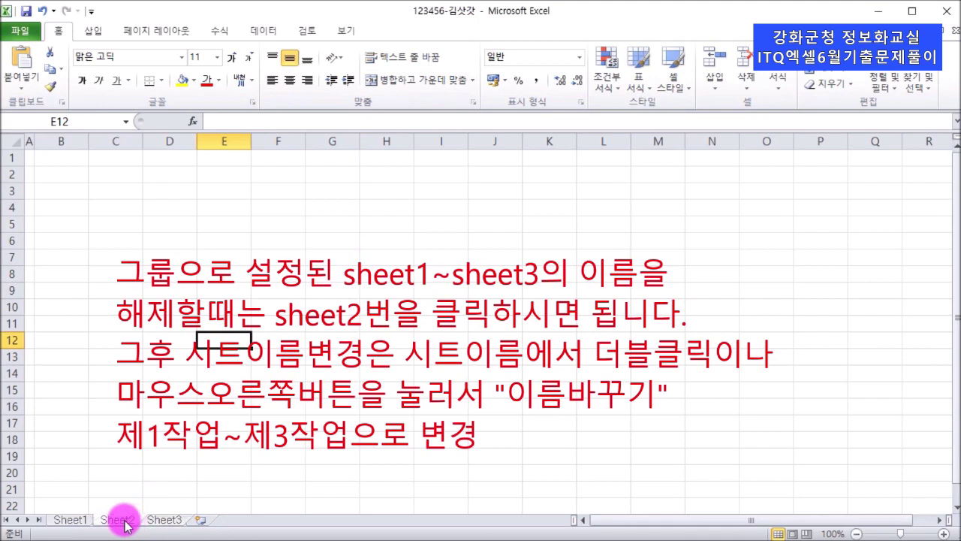
click(77, 522)
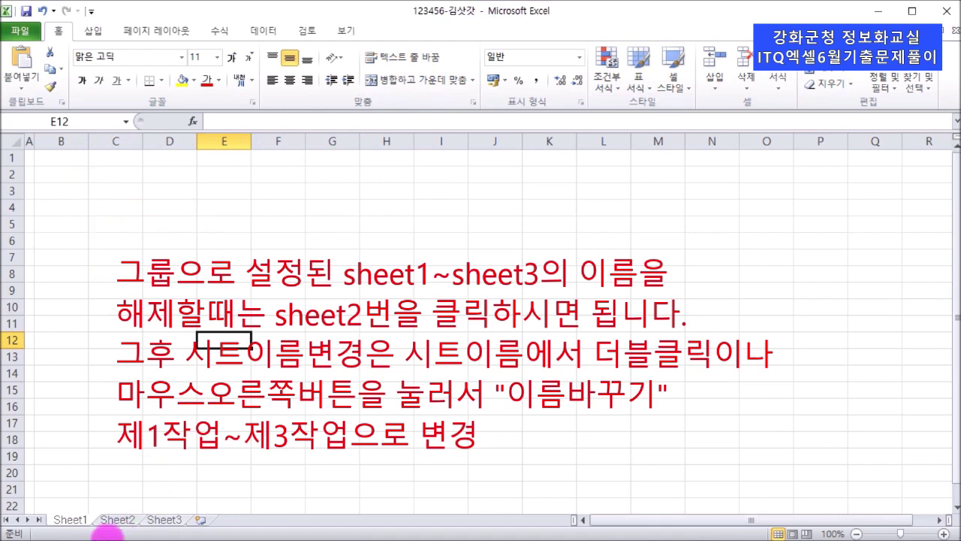
- Rename Sheet1 as 제1작업 and Sheet2 as 제2작업
double_click(73, 521)
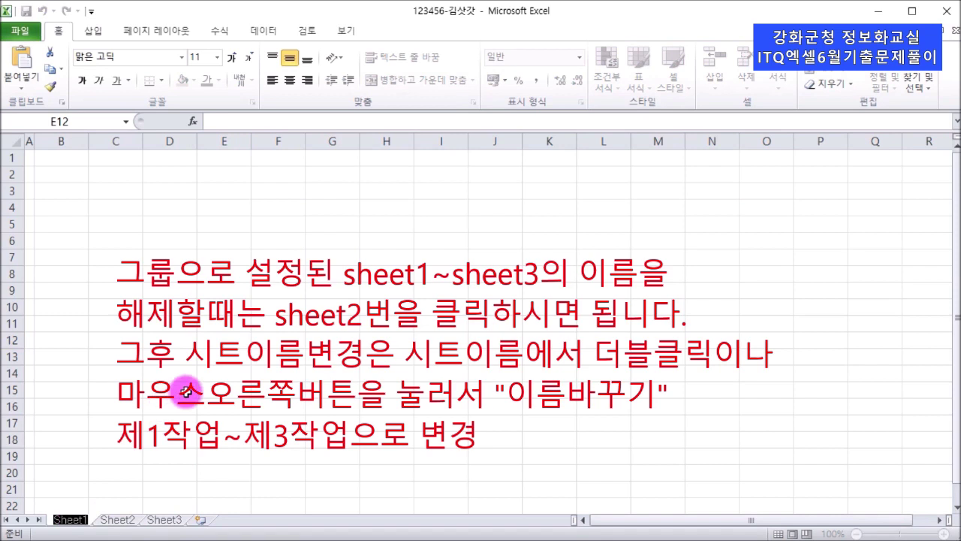
text(제1작업)
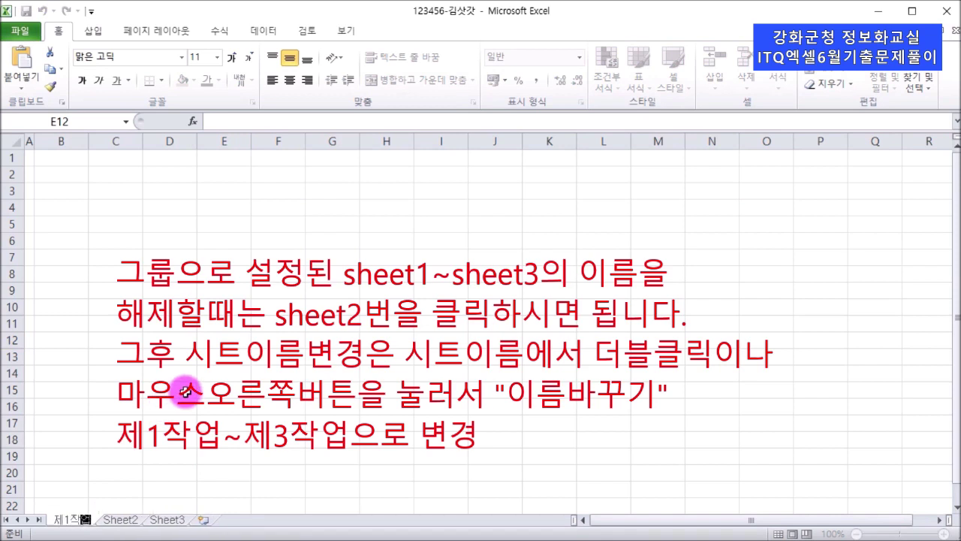
key(Return)
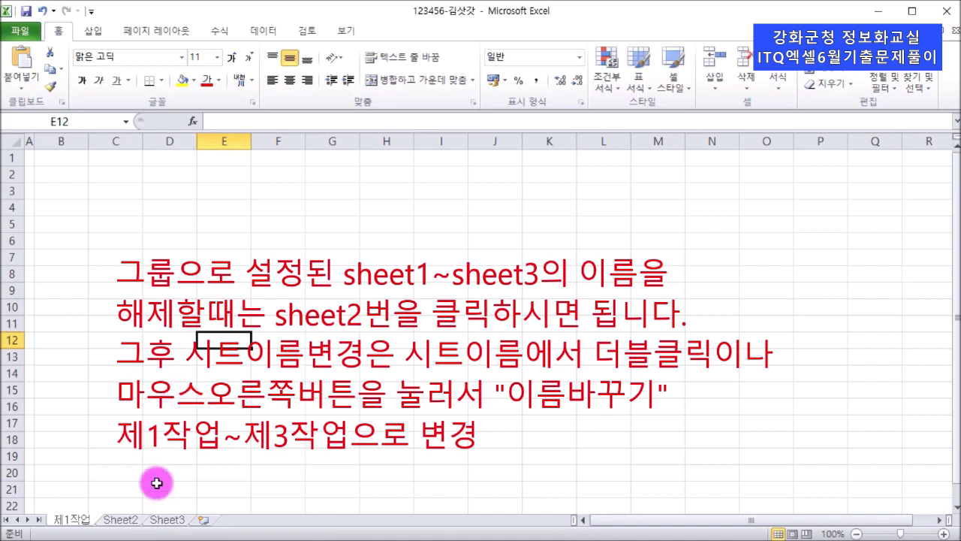
double_click(123, 520)
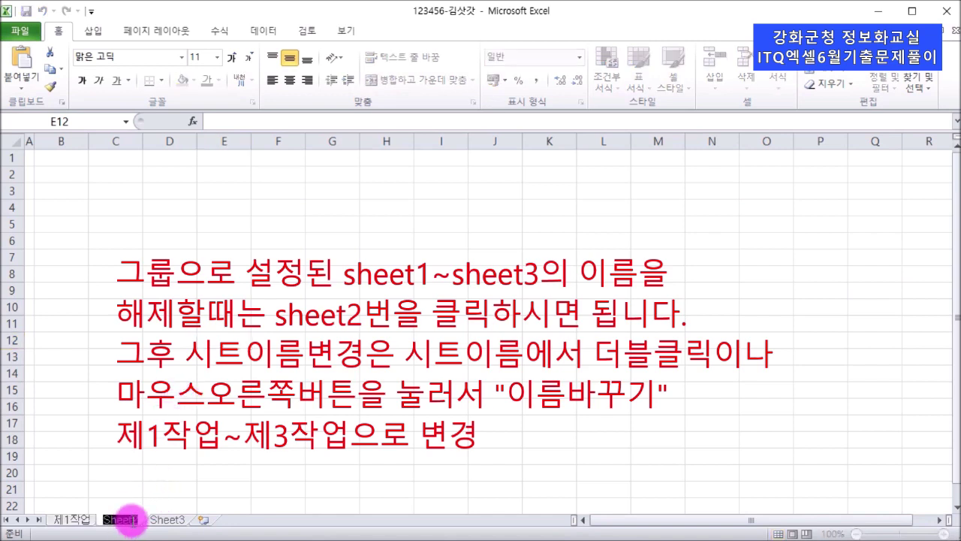
text(ㅈ)
text(2작업)
key(Return)
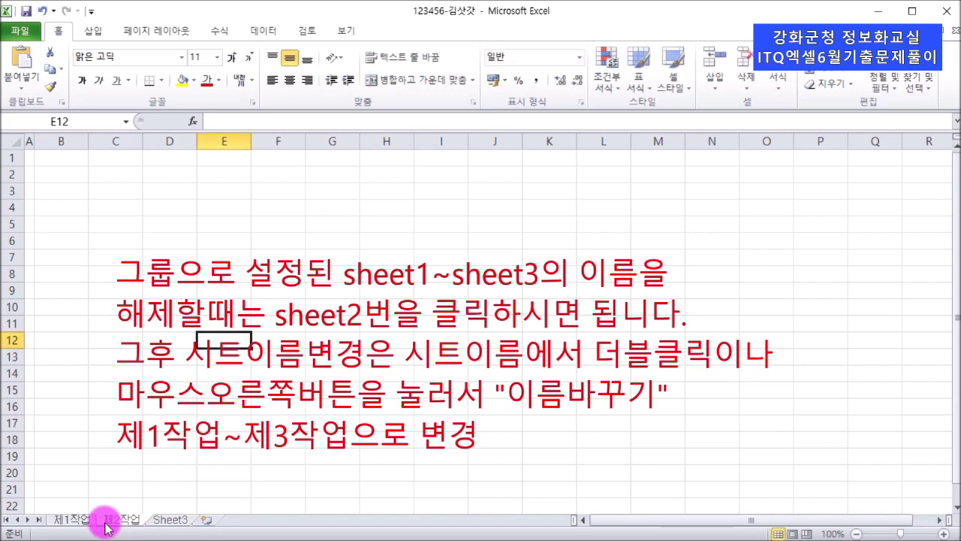
- Rename Sheet3 as 제3작업
double_click(178, 522)
text(제3작업)
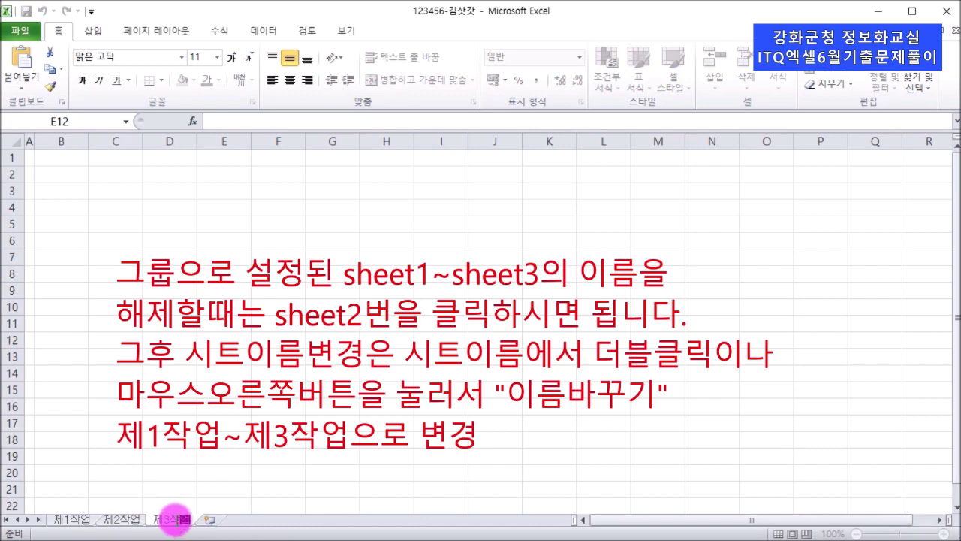
key(Return)
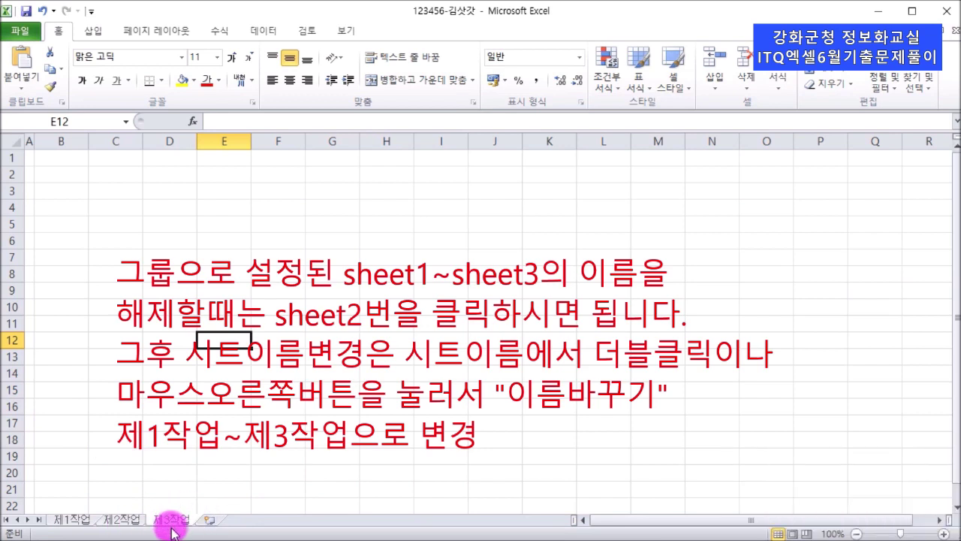
- On the 제1작업 sheet, set the height of rows 1 to 3 to 25
click(72, 519)
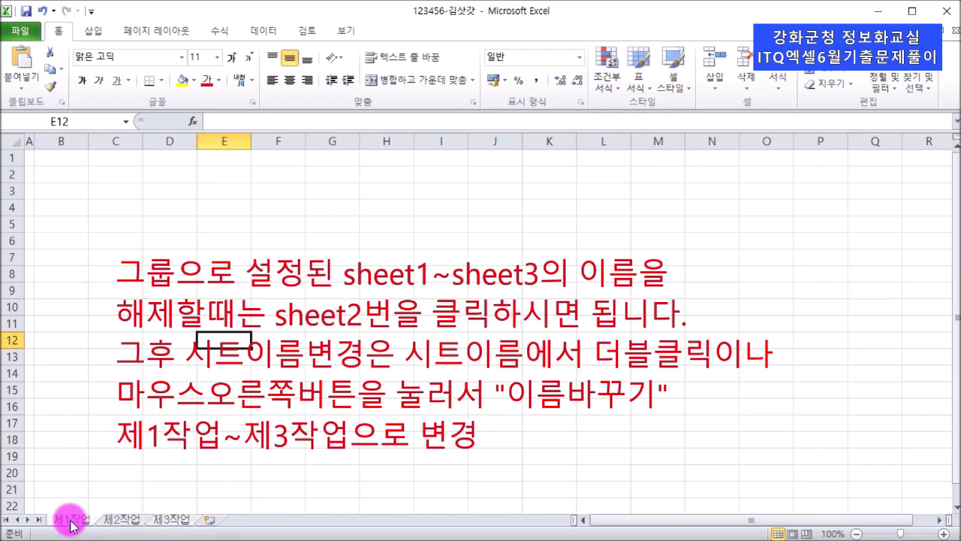
click(75, 194)
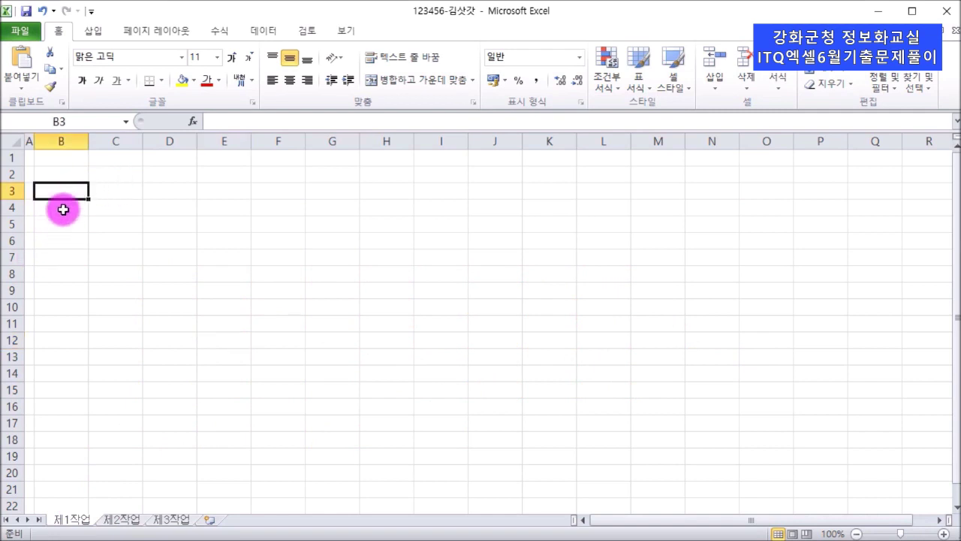
click(63, 209)
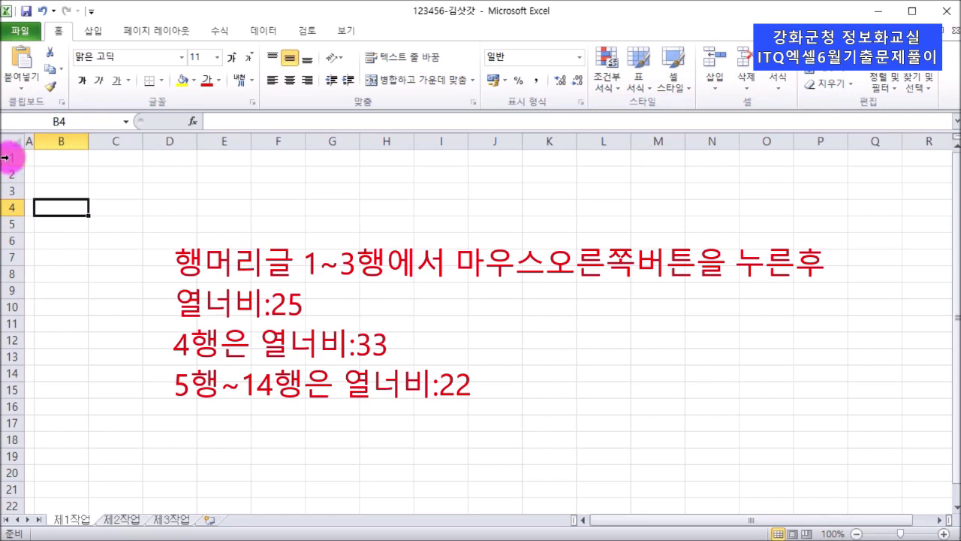
drag(6, 158, 9, 185)
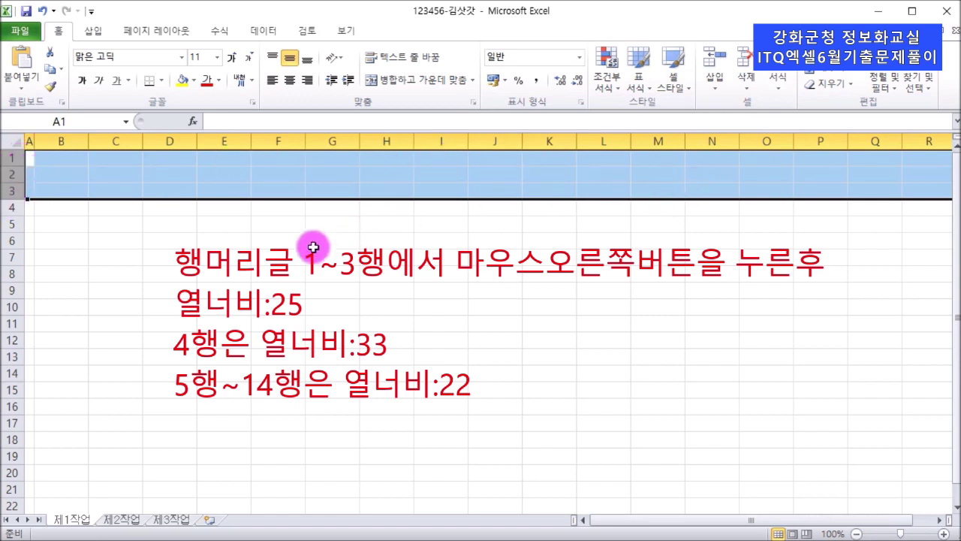
right_click(7, 174)
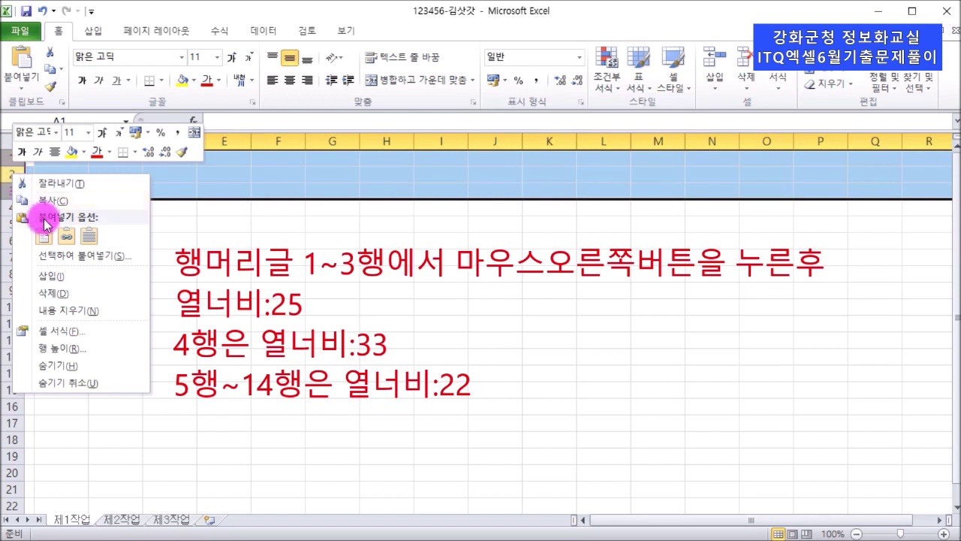
click(81, 353)
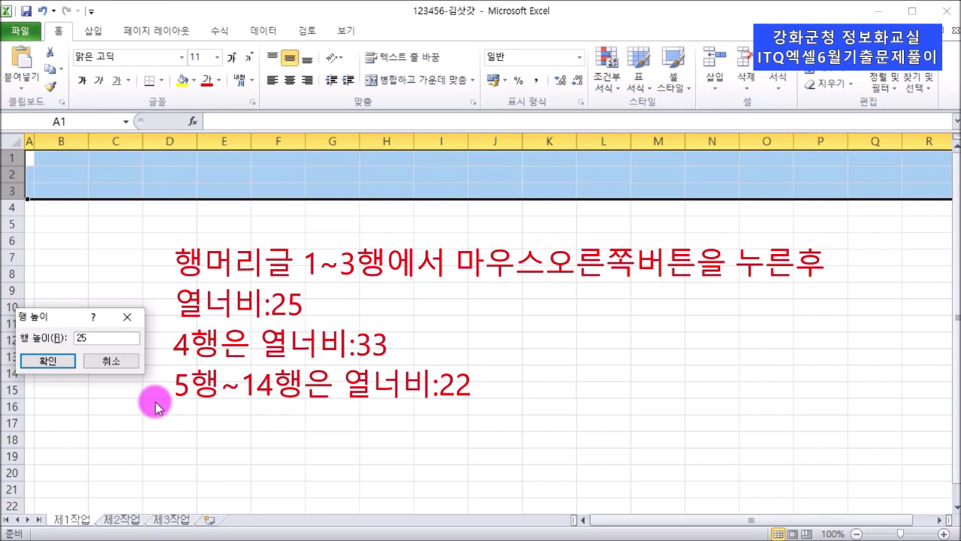
click(53, 365)
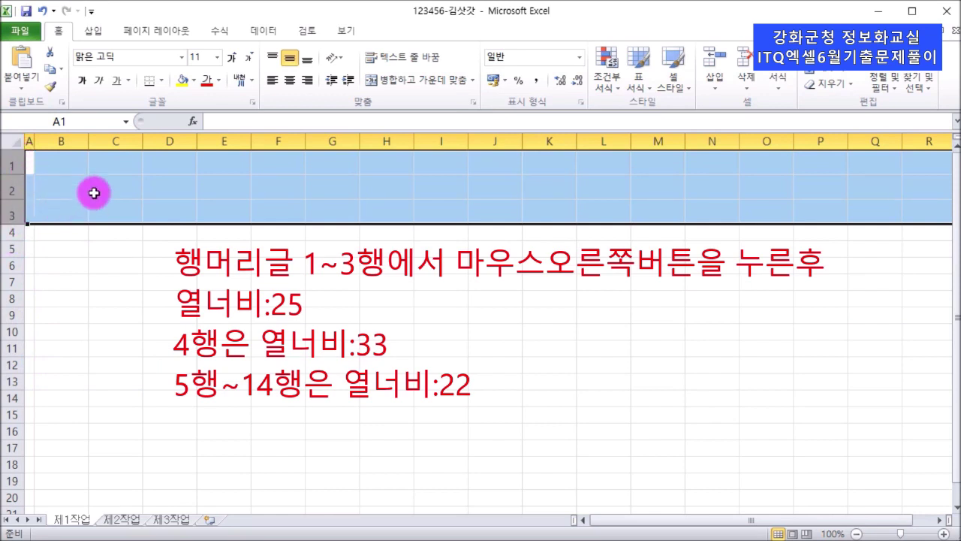
click(105, 241)
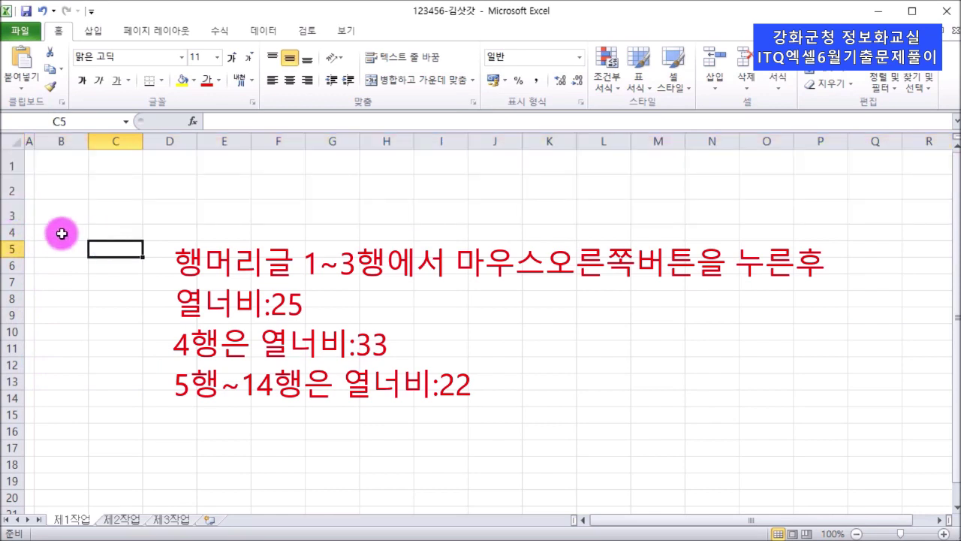
- Set the height of row 4 to 33
right_click(10, 233)
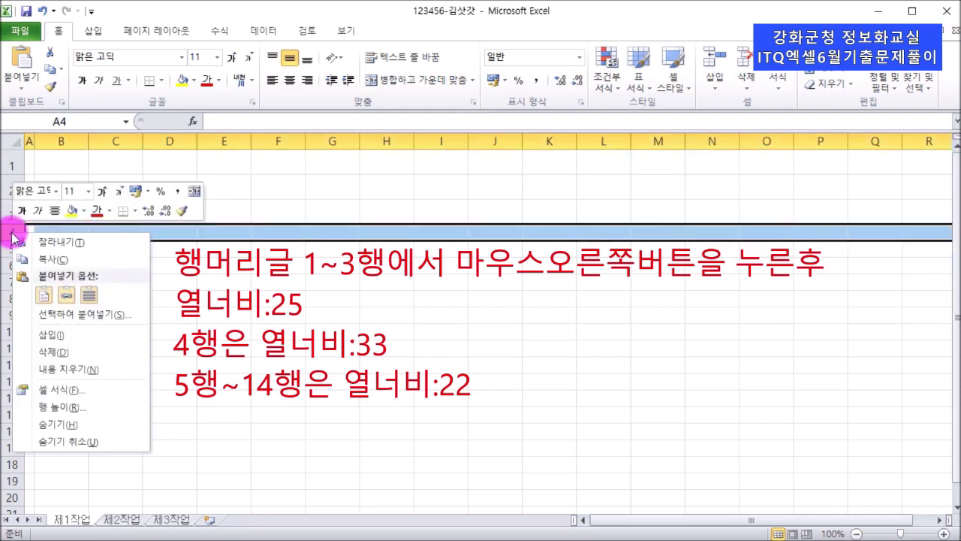
click(70, 419)
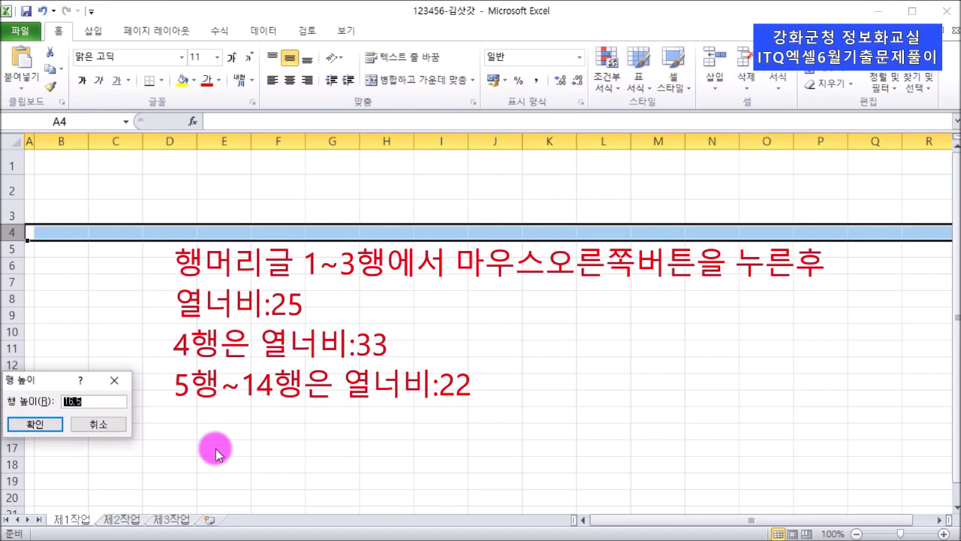
text(33)
click(36, 424)
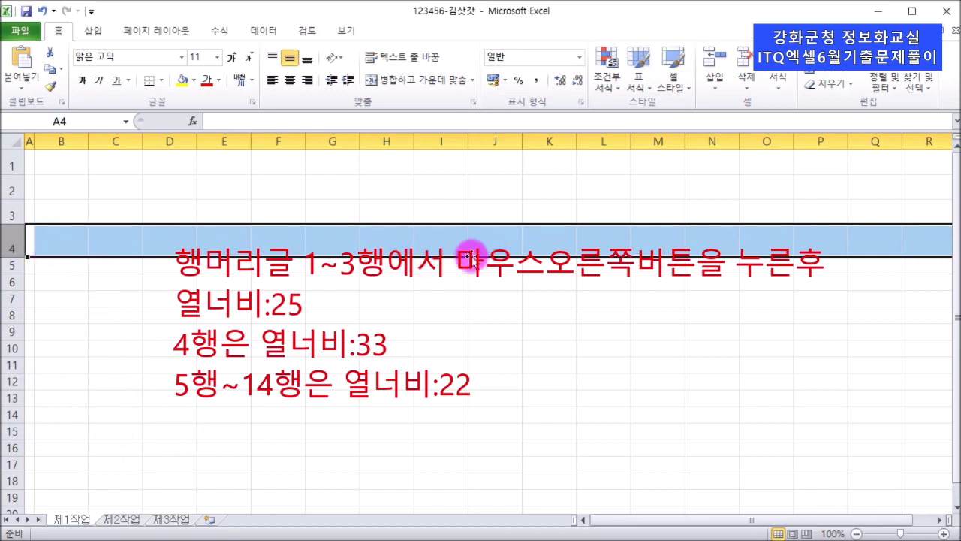
click(204, 321)
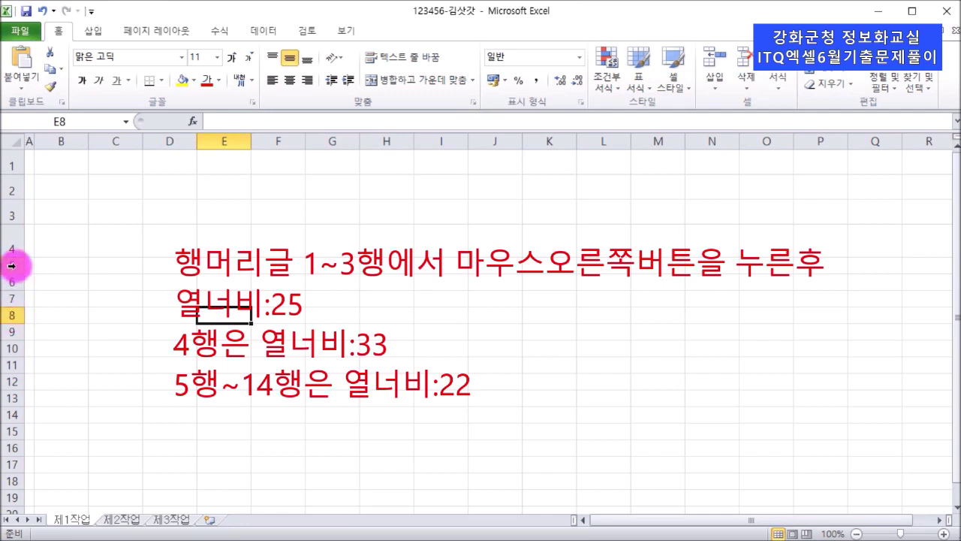
- Set the height of rows 5 through 14 to 22
drag(6, 265, 4, 410)
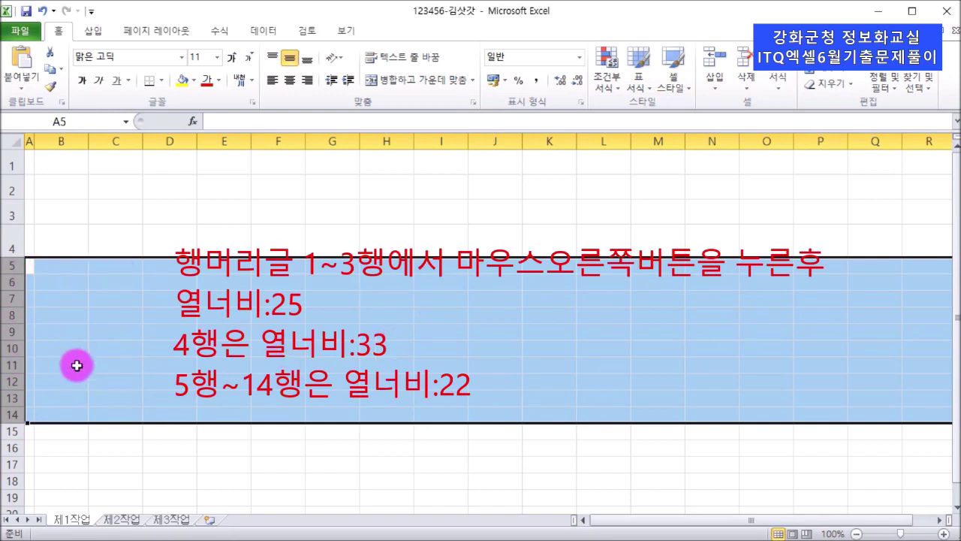
right_click(11, 315)
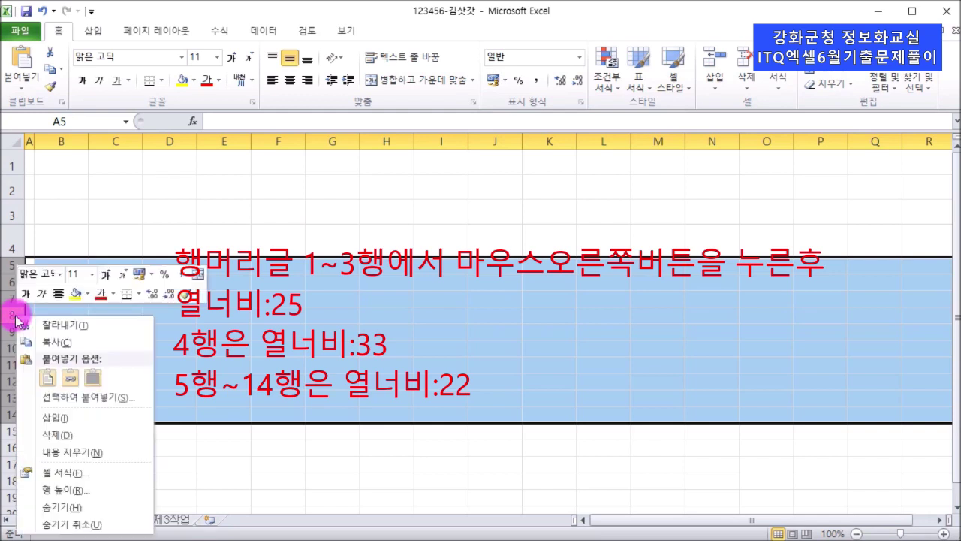
click(89, 498)
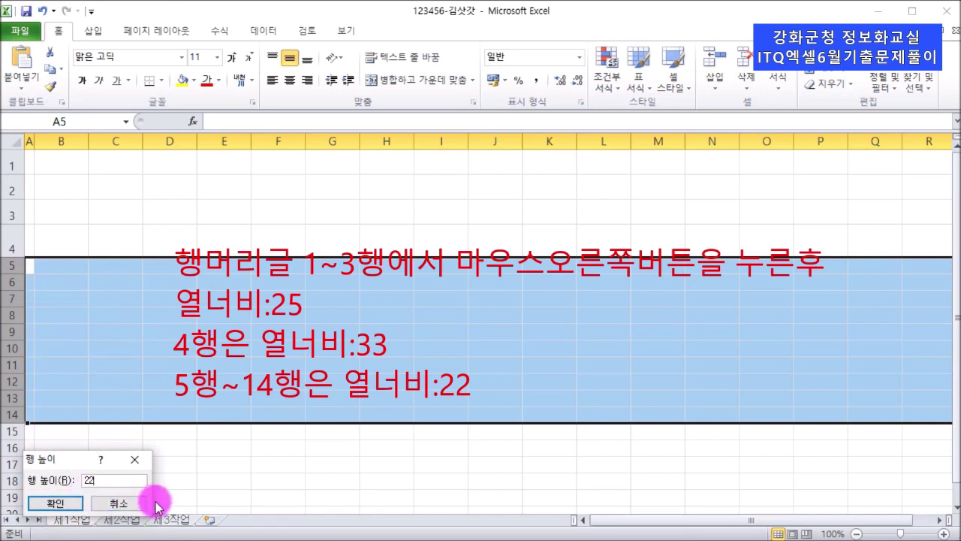
click(71, 503)
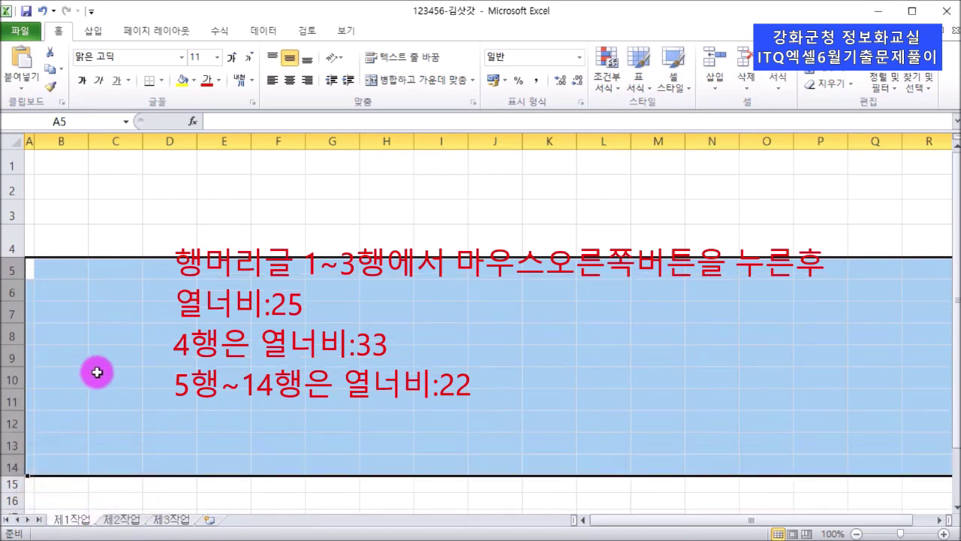
click(136, 320)
- Start the table's header row by entering 상품코드 in B4 and 상품명 in C4
click(60, 242)
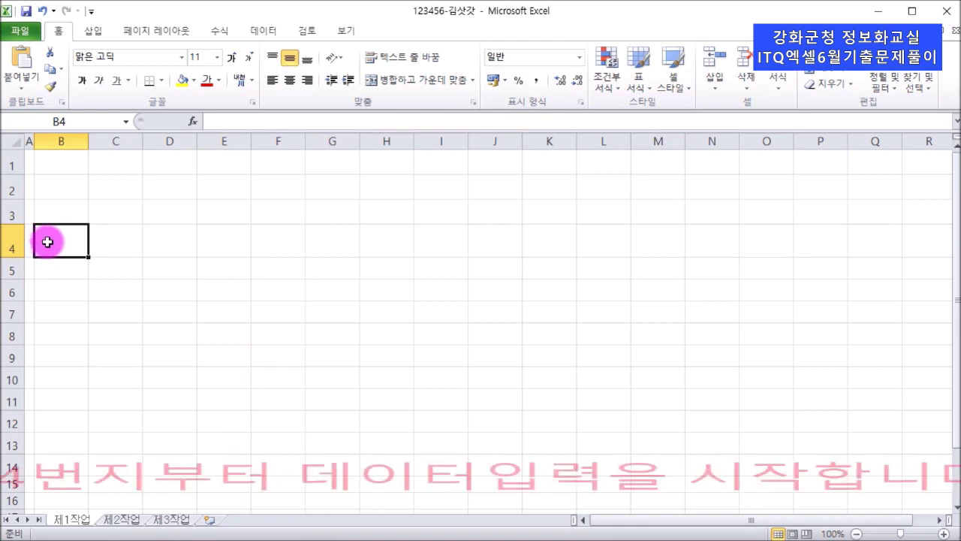
key(alt+Tab)
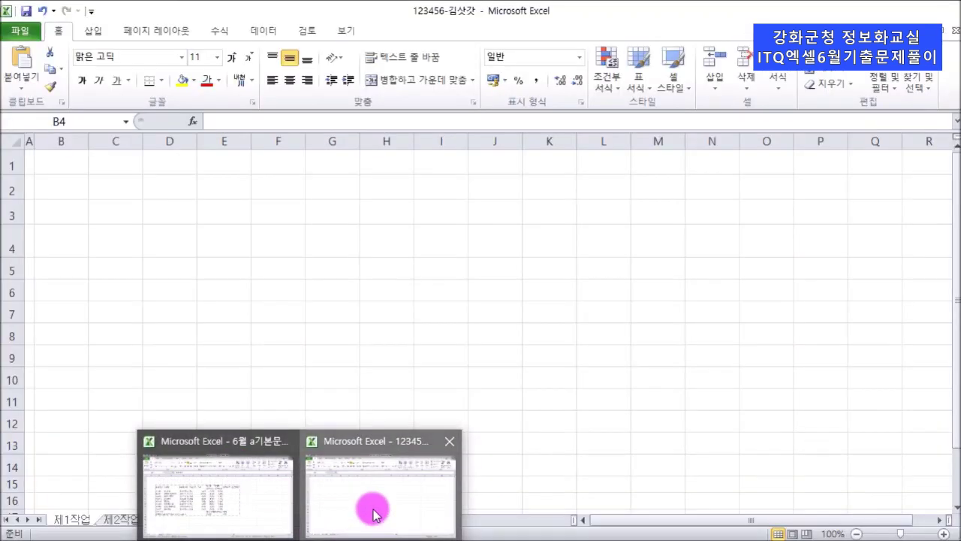
click(369, 506)
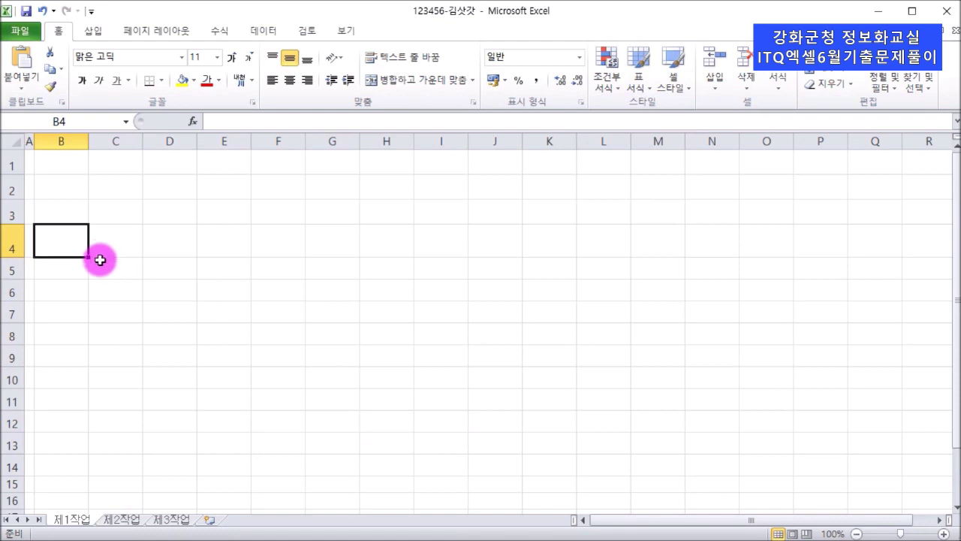
text(상ㅍ)
text(코드)
key(Tab)
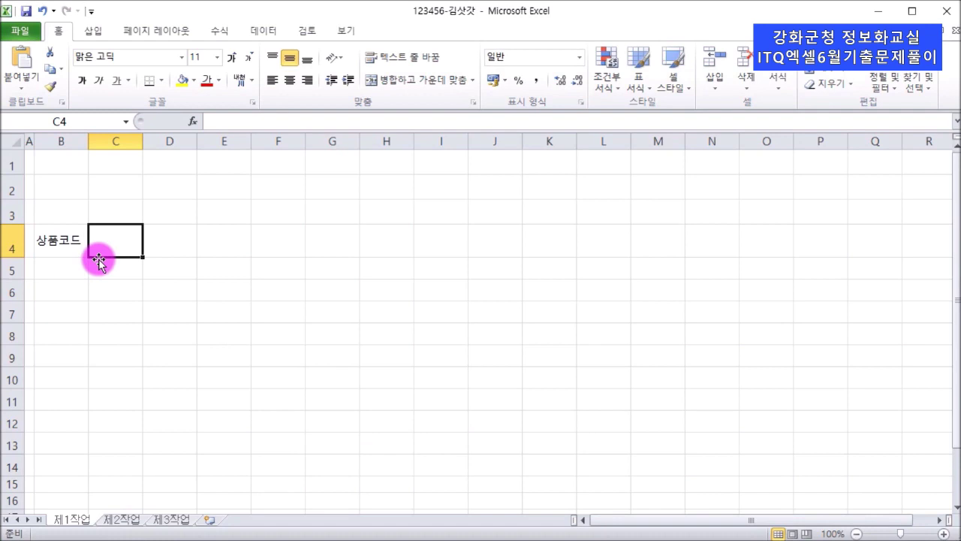
text(사품)
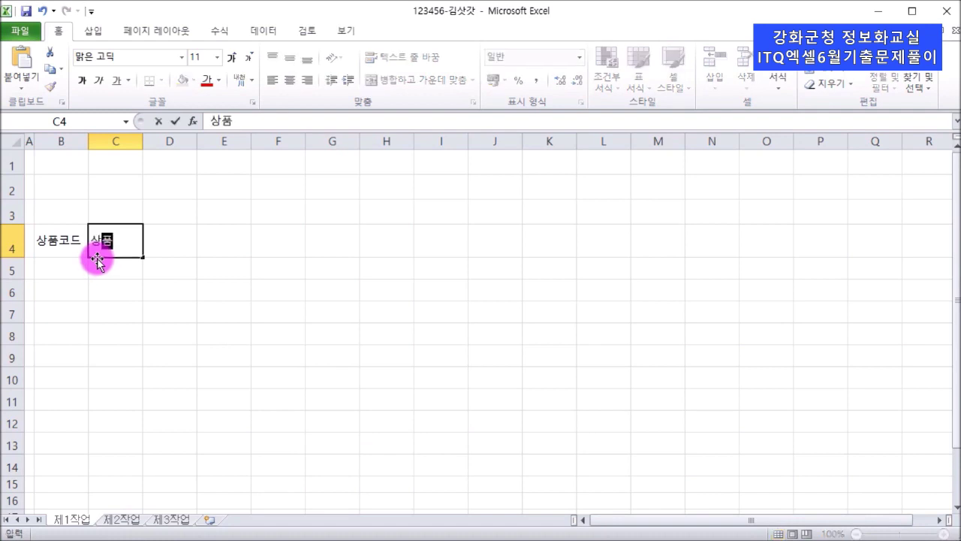
text(ㅇ명)
key(Tab)
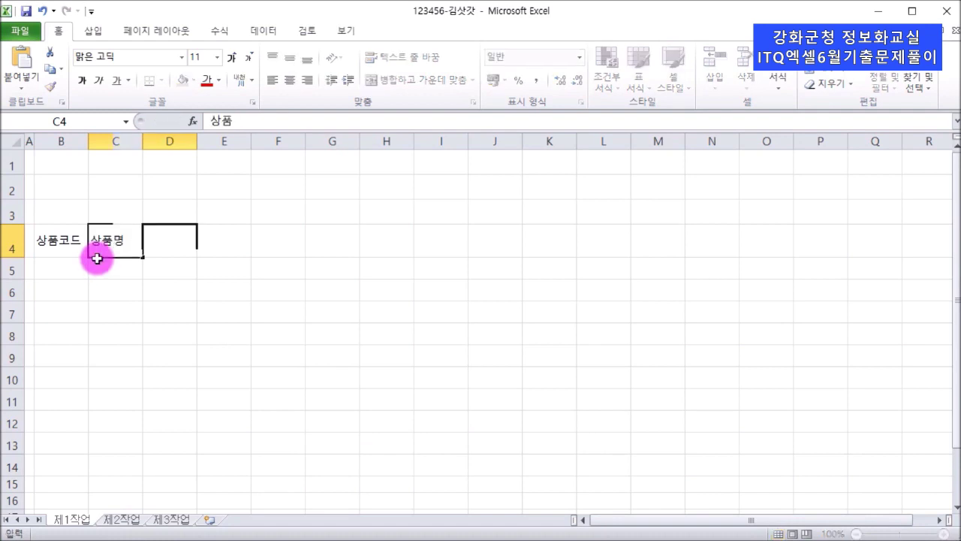
- Continue the header row with 판매개시일 in D4, 카테고리 in E4, 가격 in F4 and 입고량 in G4
text(판매개시일)
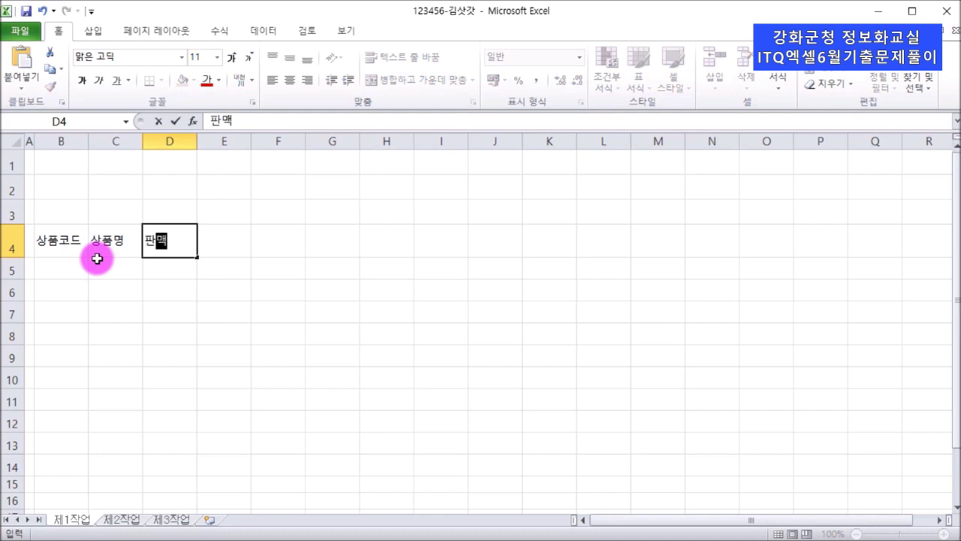
key(Tab)
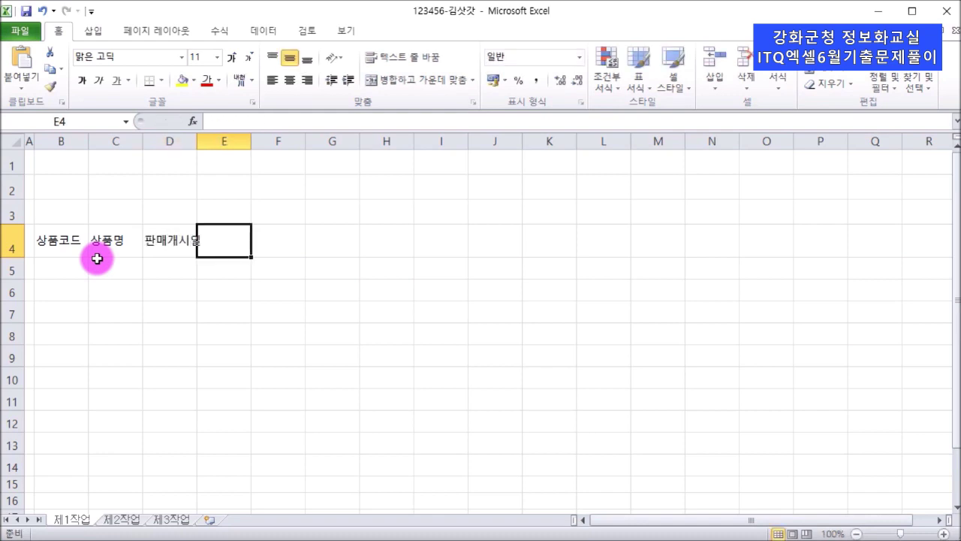
text(카테고리)
key(Tab)
text(ㄱ가격)
key(Tab)
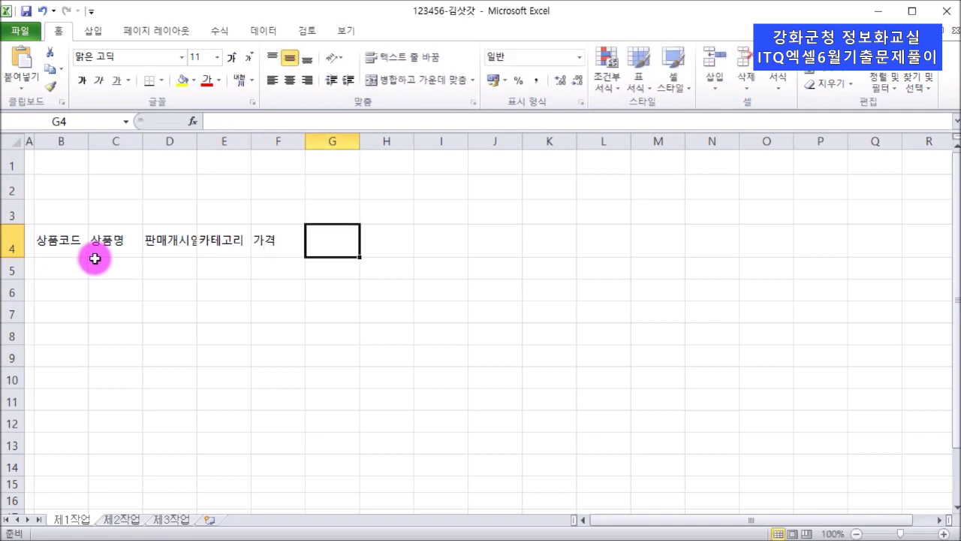
text(이ㅂ고랴)
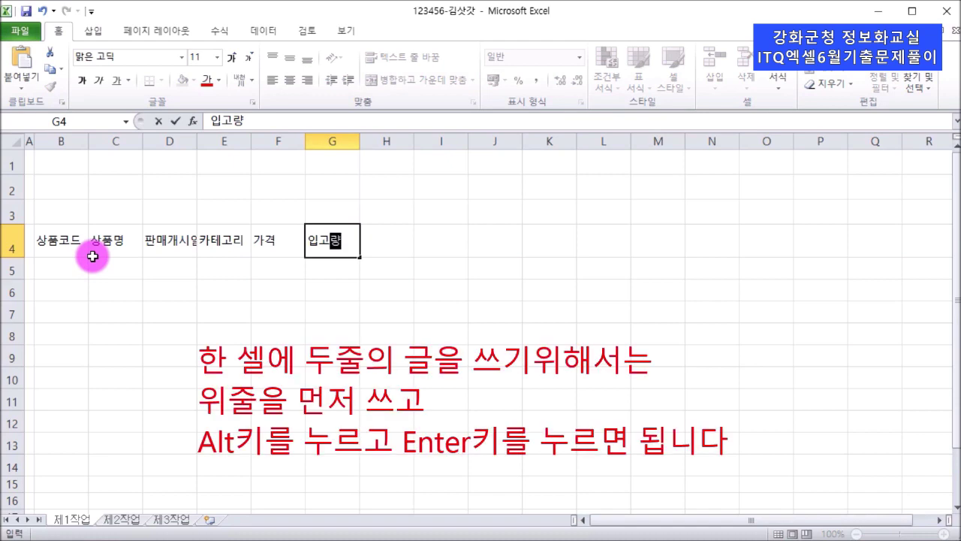
text(ㅇ)
key(Return)
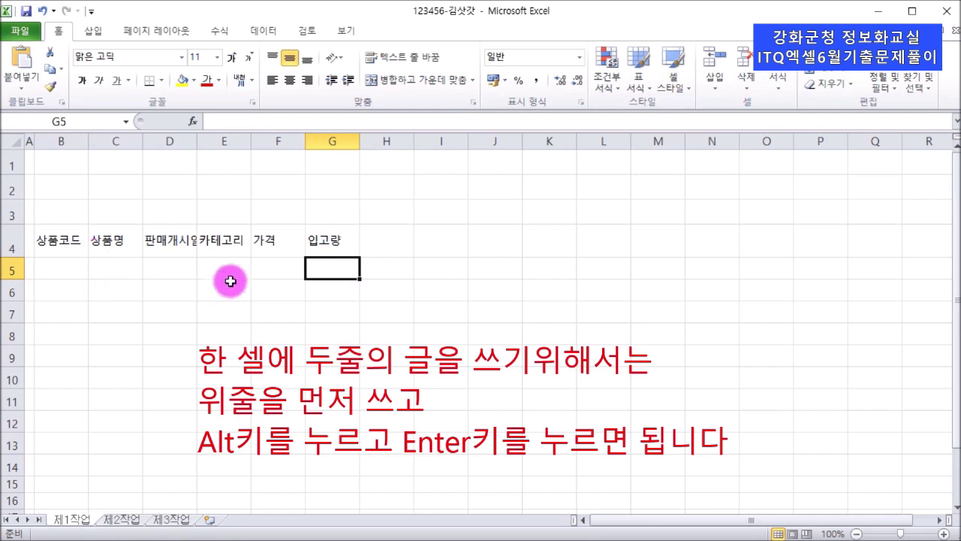
- Add a second line reading (단위:EA) beneath 입고량 within header cell G4
click(336, 248)
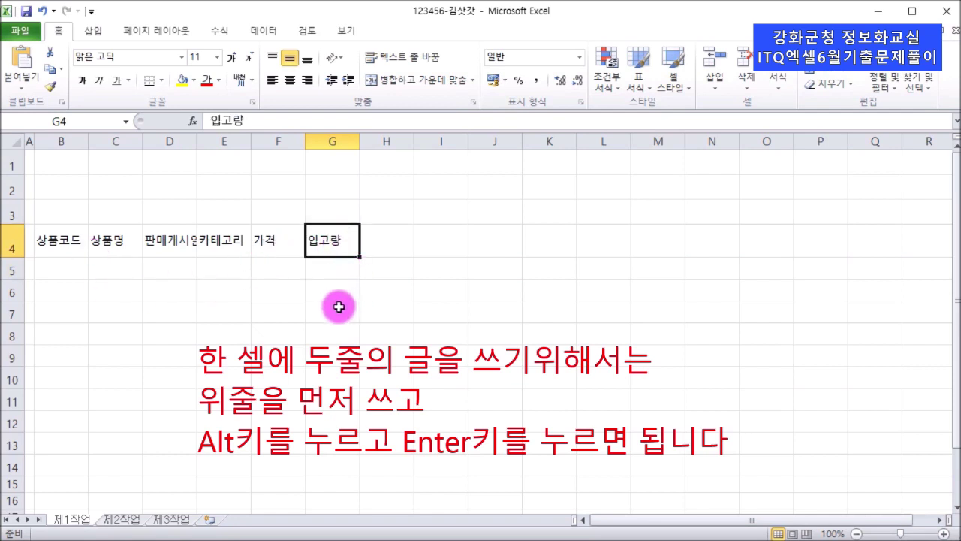
double_click(346, 239)
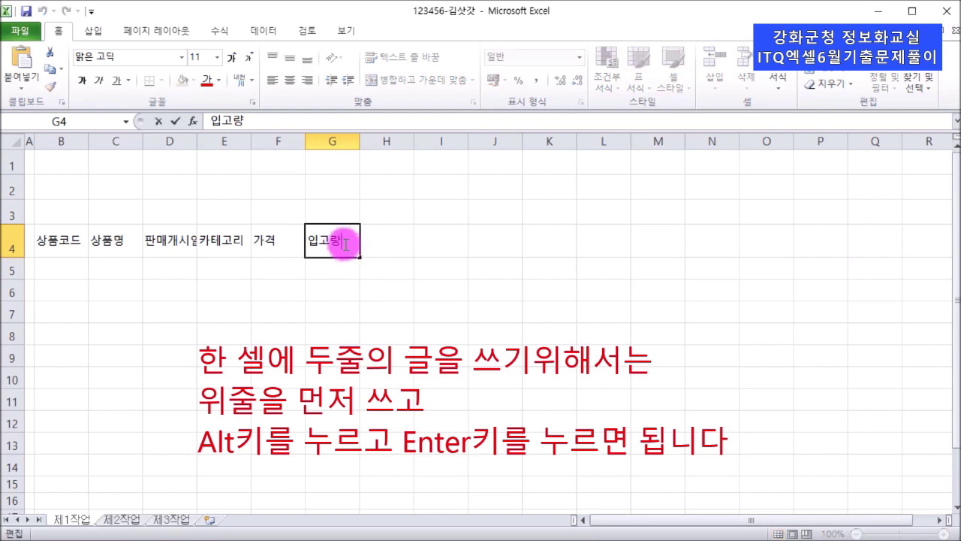
key(alt+Return)
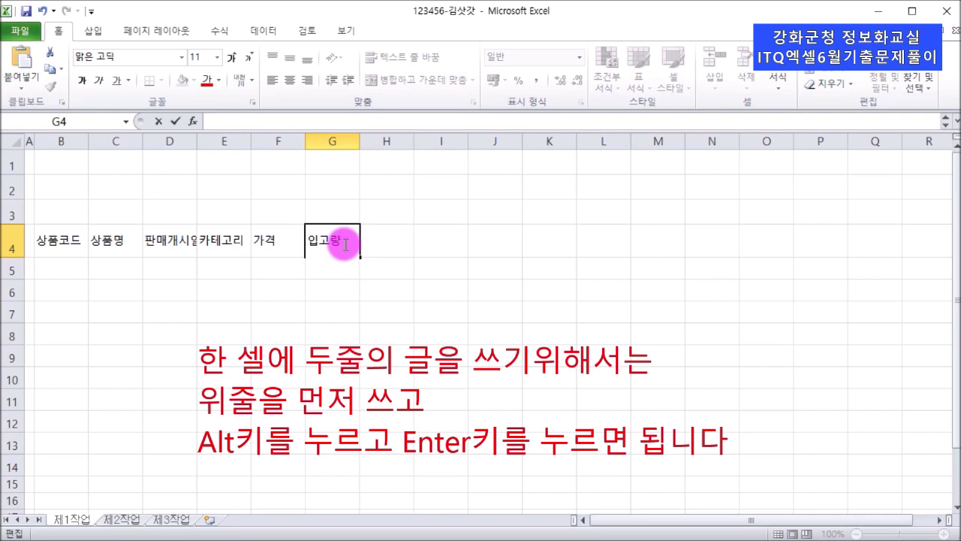
text((단이)
text(위)
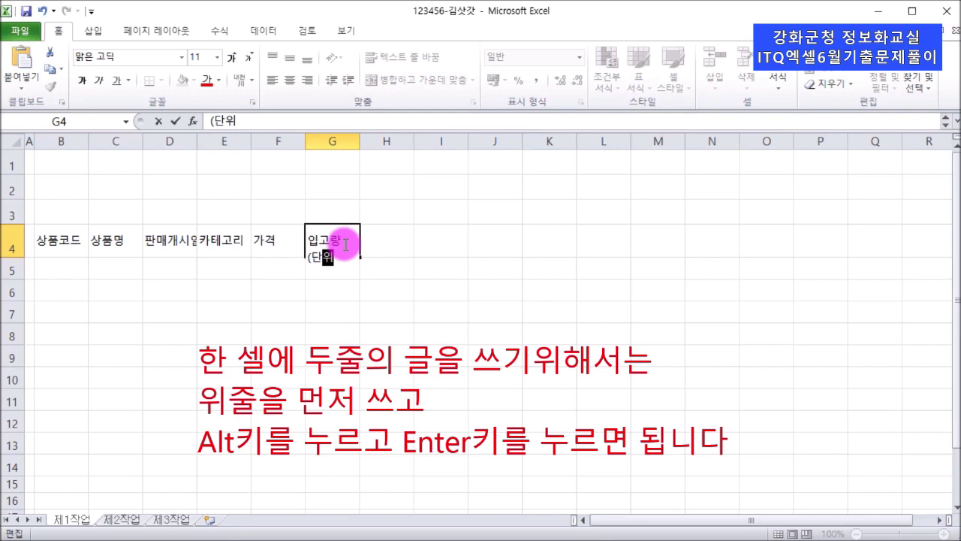
text(:)
click(342, 242)
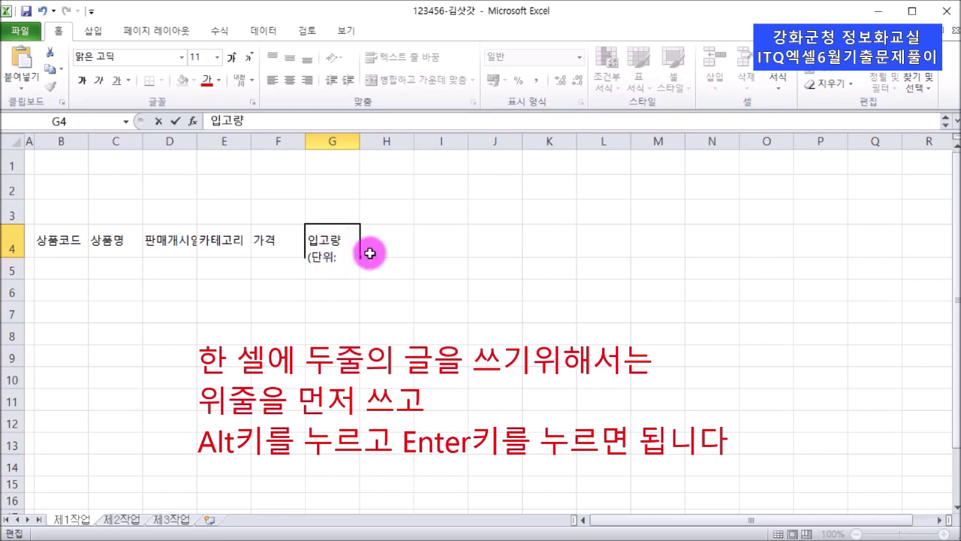
click(350, 254)
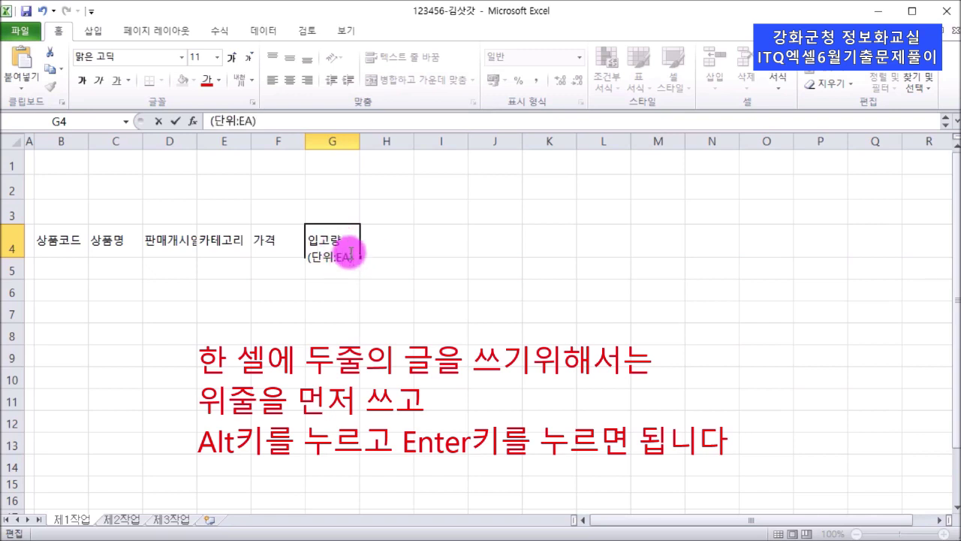
key(Return)
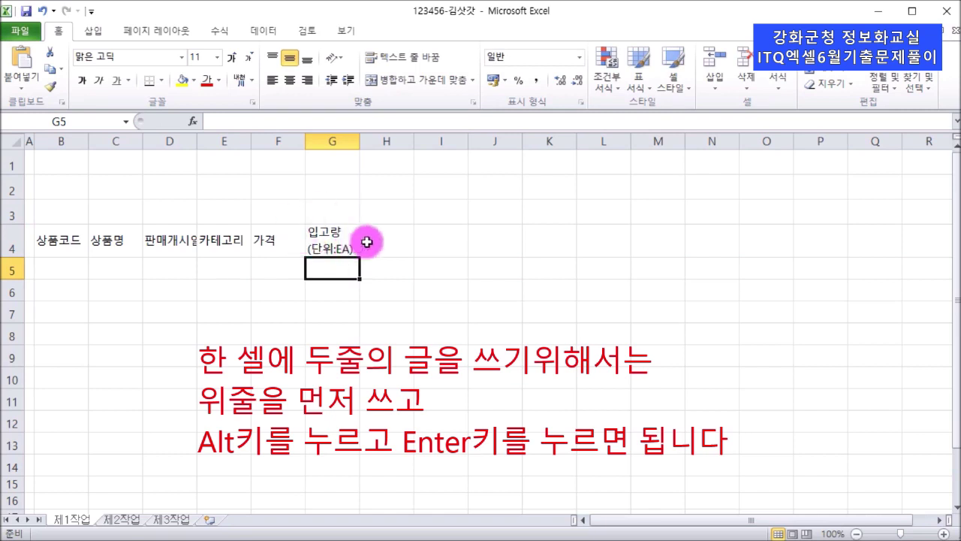
- Enter the two-line header 판매량 over (단위:EA) in cell H4
click(376, 240)
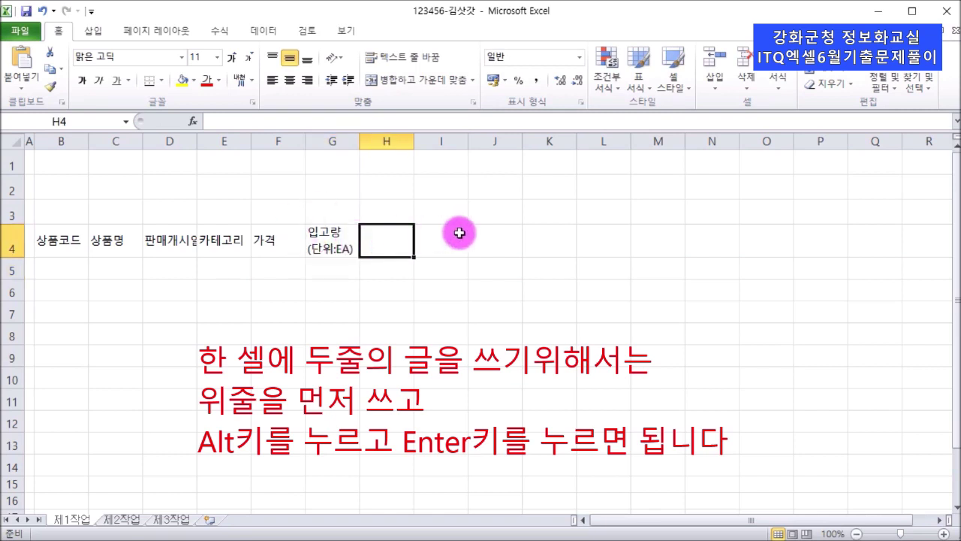
text(vk)
text(판매량)
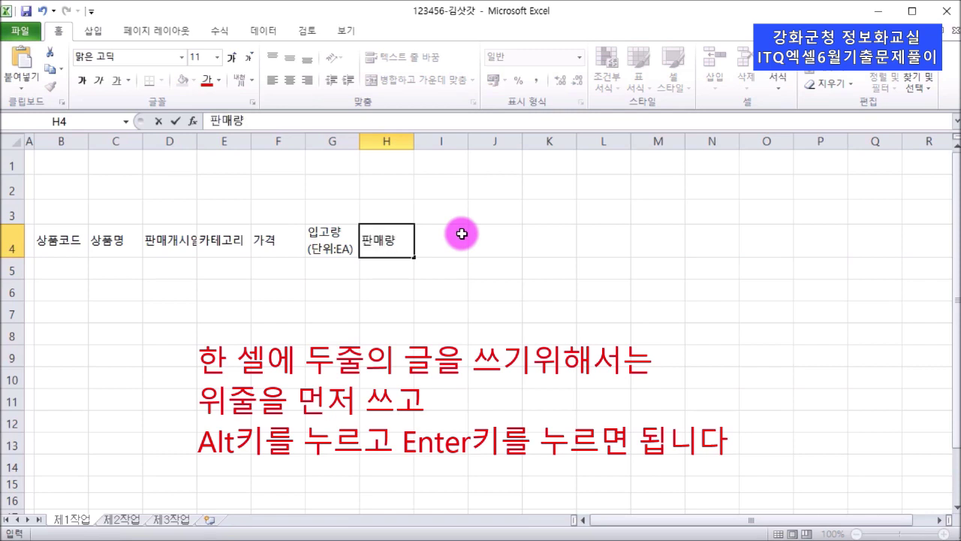
key(alt+Return)
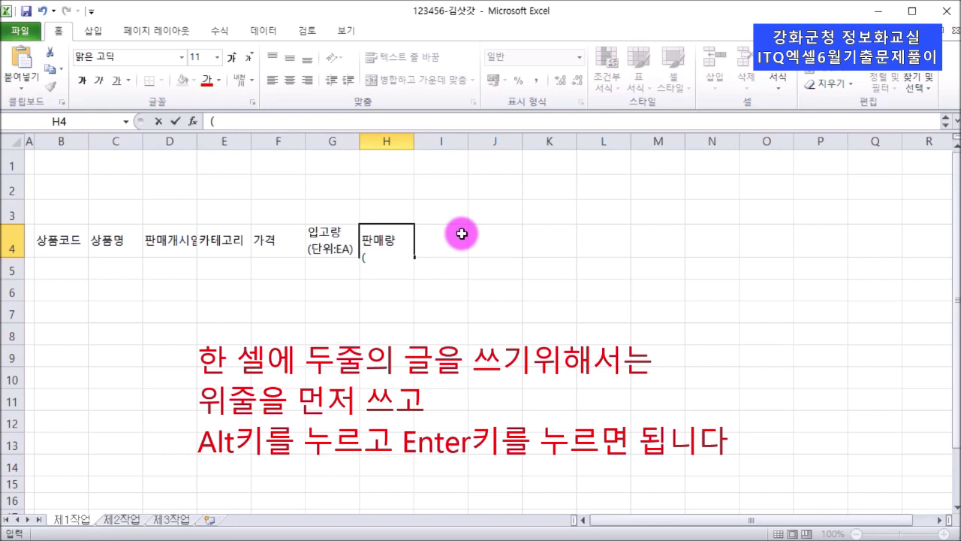
text((단ㅇ)
text(:EA)
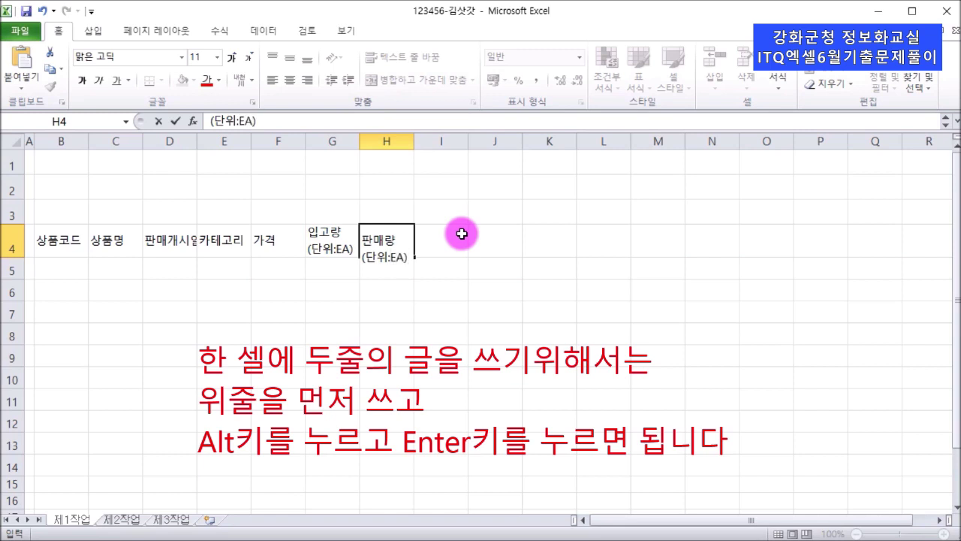
key(Return)
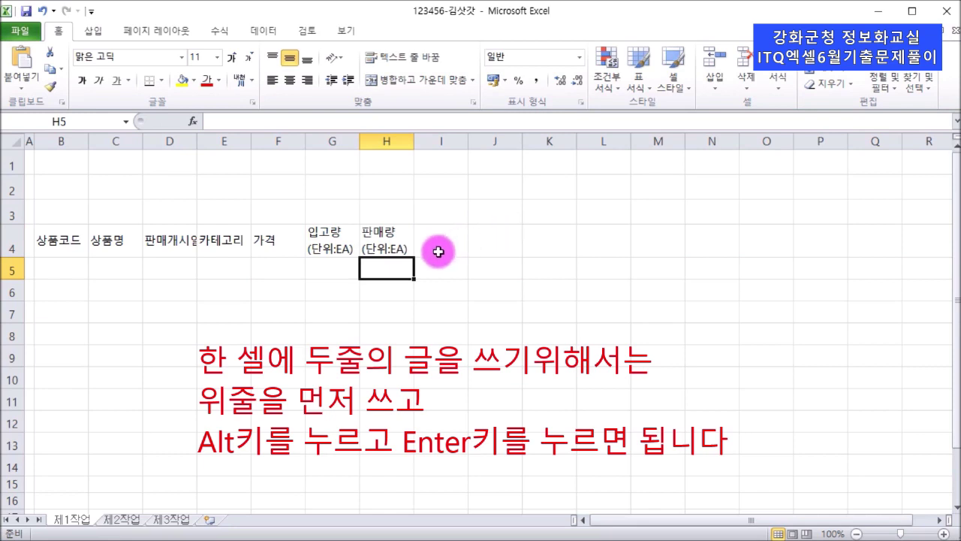
- Autofit column D to the width of its 판매개시일 header
click(328, 234)
click(369, 236)
click(190, 242)
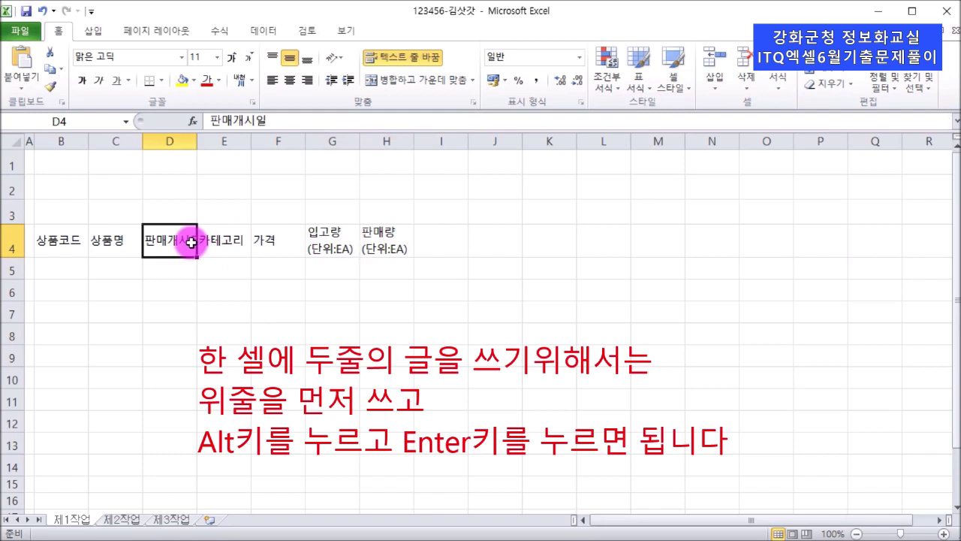
double_click(198, 144)
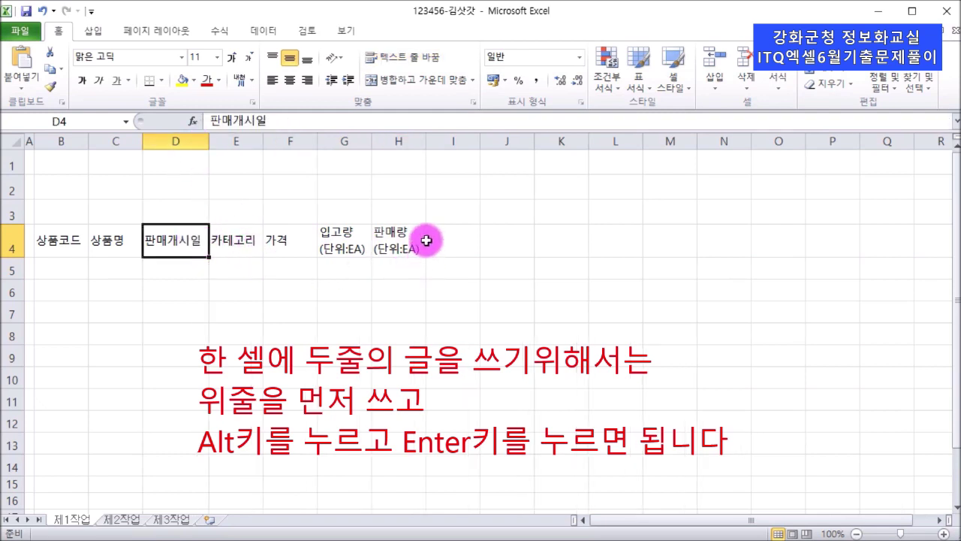
- Paste the copied product table at B4 and autofit column D to the pasted dates
click(57, 244)
right_click(62, 244)
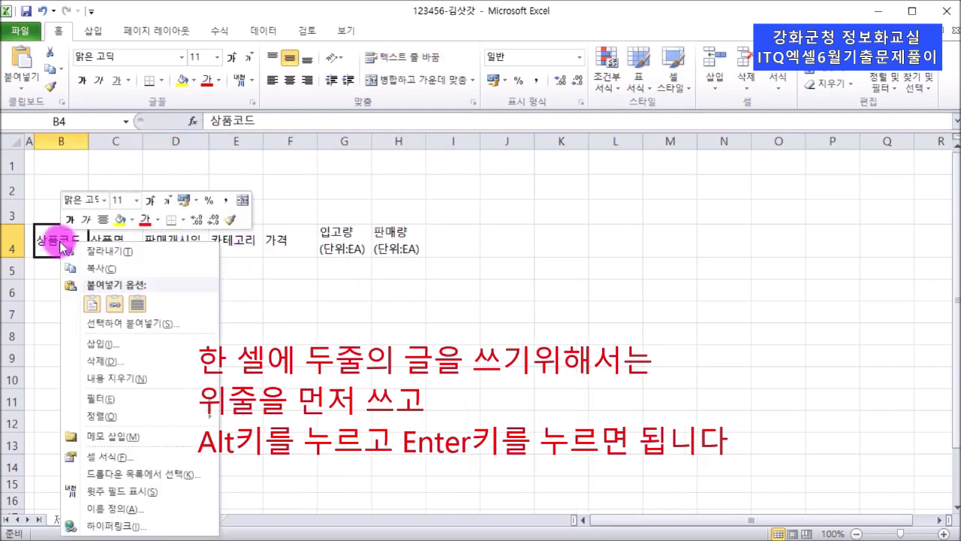
click(92, 303)
click(220, 340)
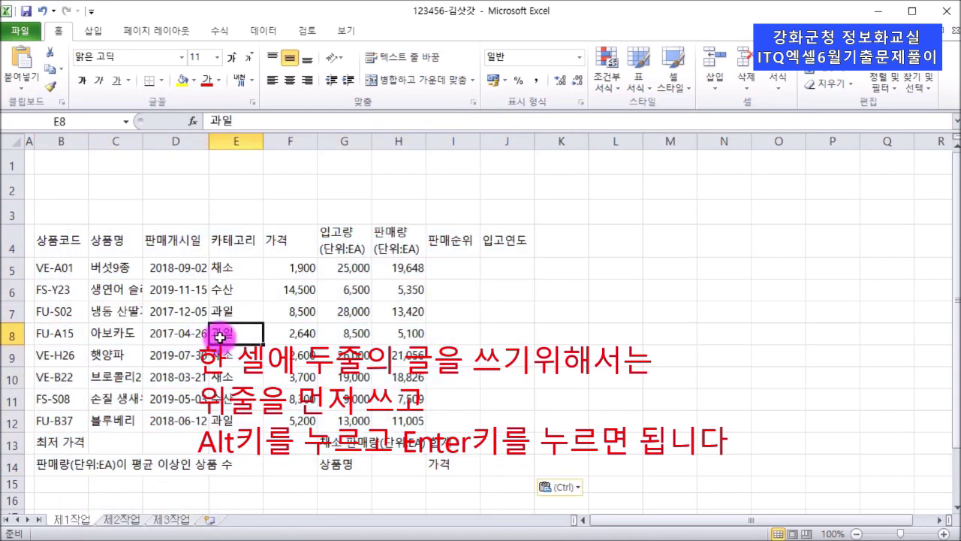
double_click(209, 140)
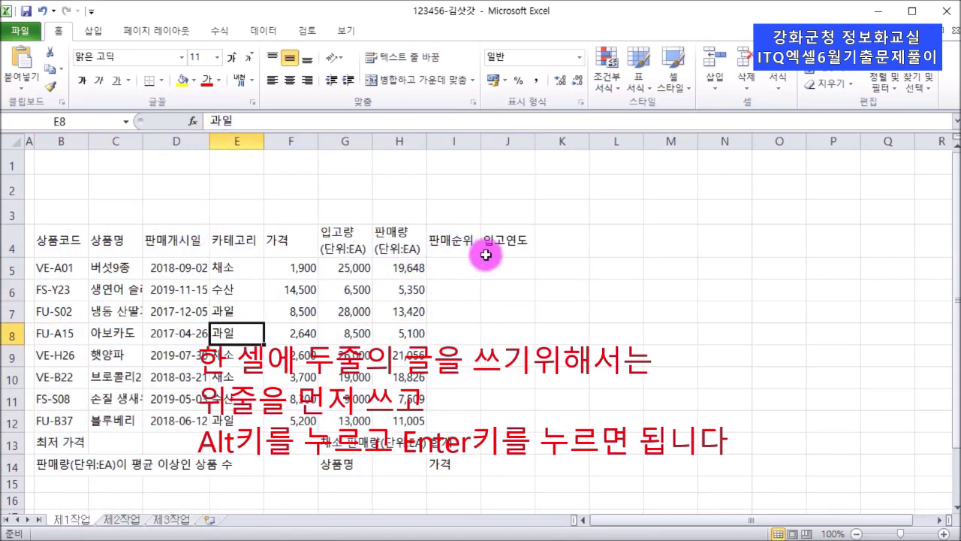
- Review the pasted table, checking the label in G13 and the product codes in column B
click(355, 443)
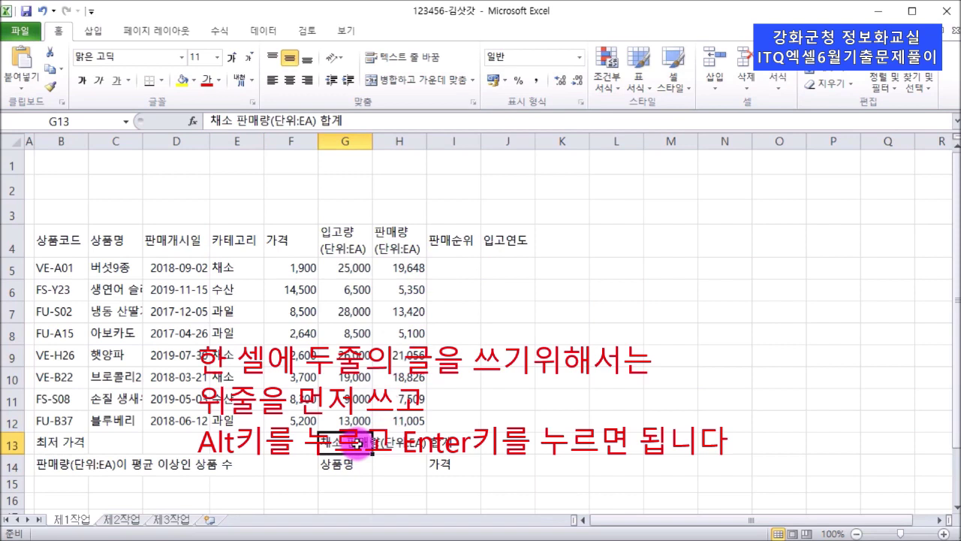
click(73, 253)
click(68, 272)
click(65, 288)
click(64, 311)
click(72, 337)
click(69, 357)
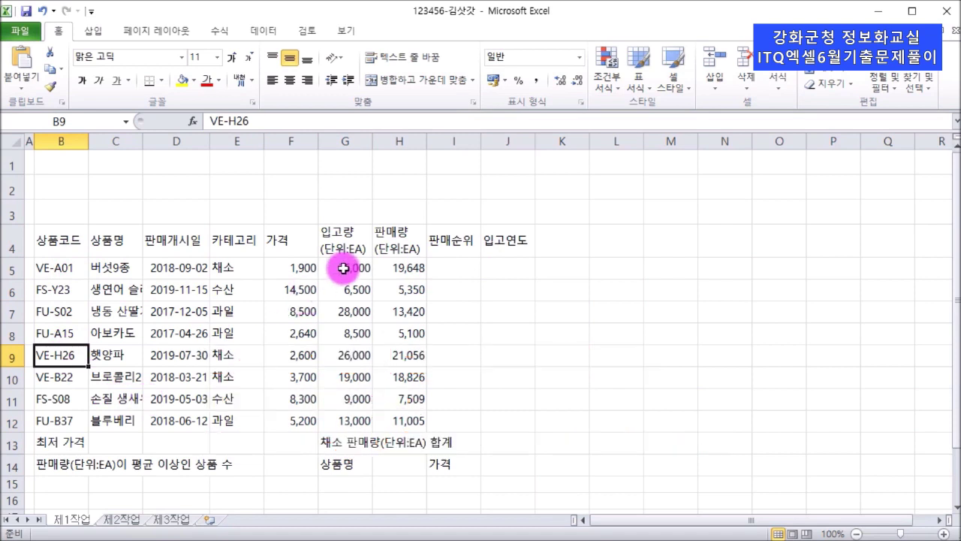
- Narrow the 판매개시일 column until its dates no longer fit, and autofit it again
click(158, 241)
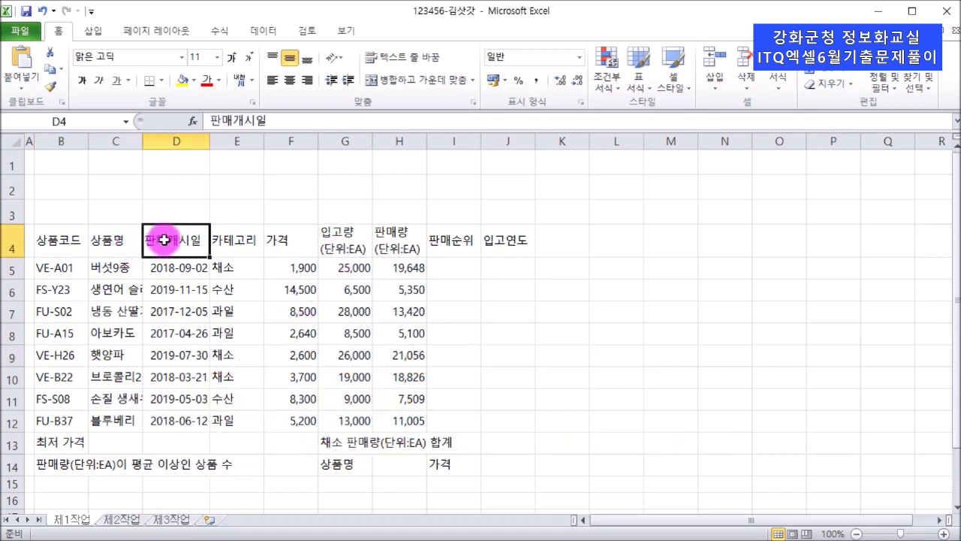
drag(208, 143, 189, 144)
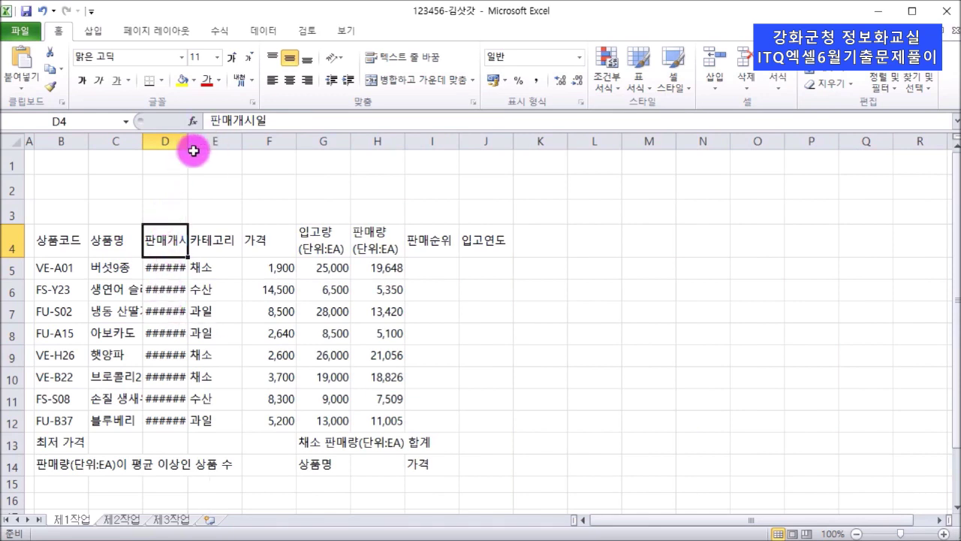
double_click(190, 141)
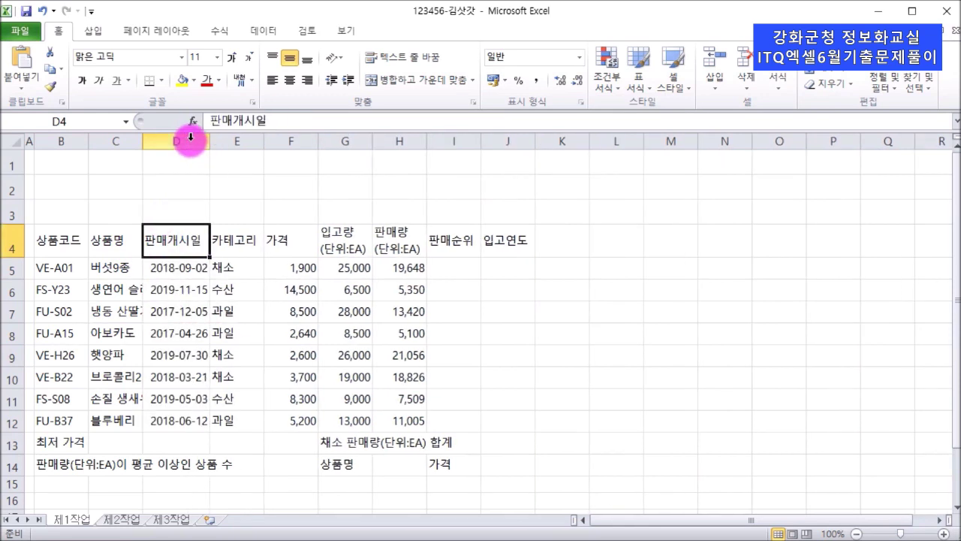
- Widen the 판매개시일 column slightly and autofit the 상품명 column to its longest entry
mouse_move(210, 141)
mouse_down()
mouse_move(189, 136)
mouse_move(214, 140)
mouse_up()
click(217, 141)
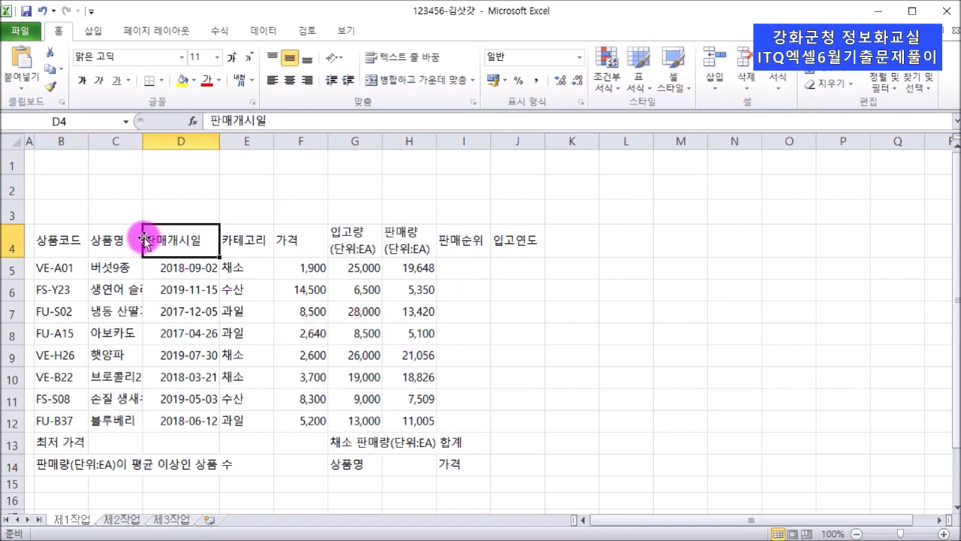
double_click(143, 143)
- Center the contents of the whole table B4:J14 horizontally
click(53, 243)
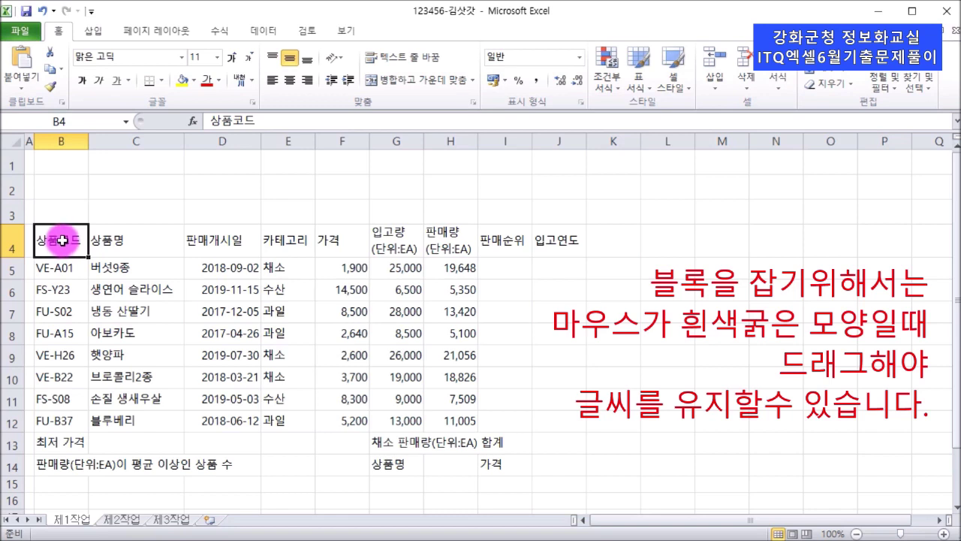
drag(62, 240, 536, 455)
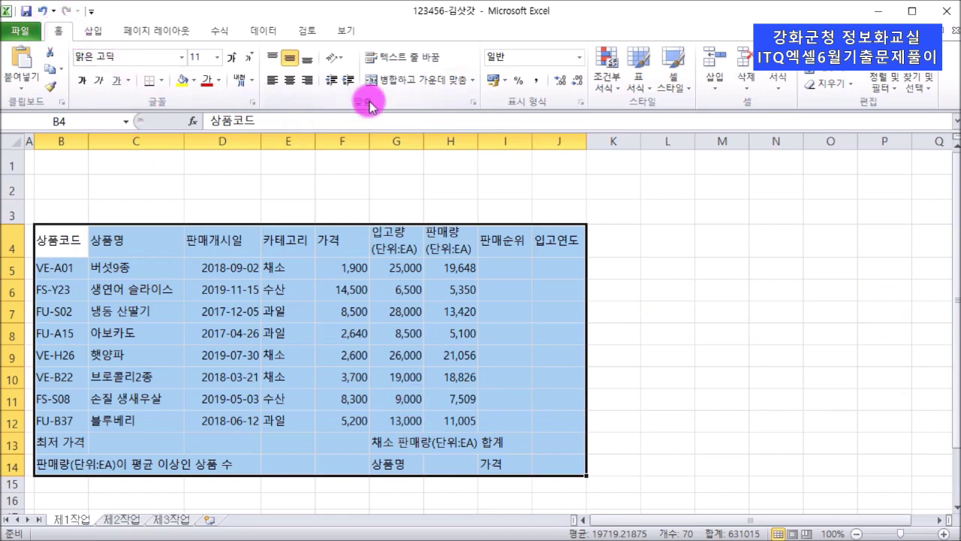
click(288, 82)
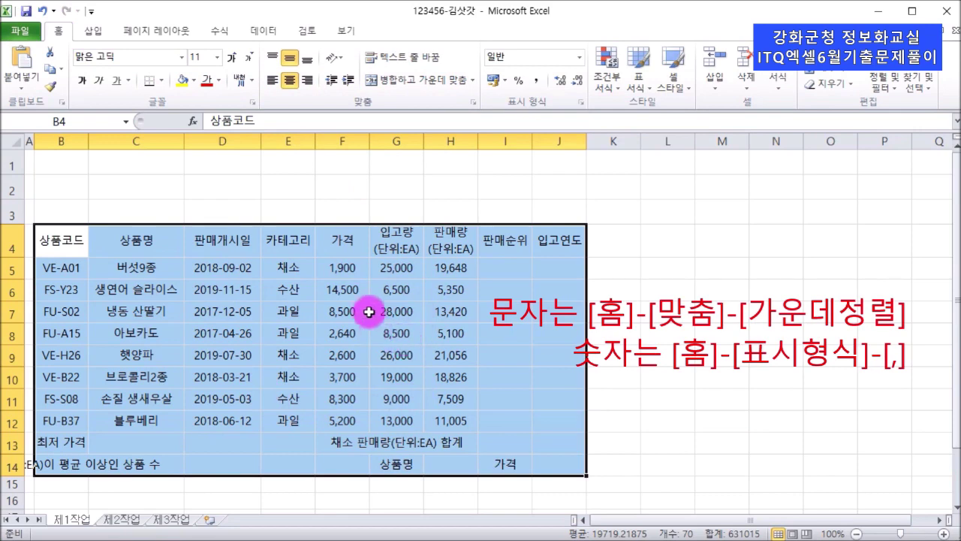
- Format the numbers in F5:H12 as 회계 and apply the comma style so they carry no currency symbol
drag(343, 268, 454, 418)
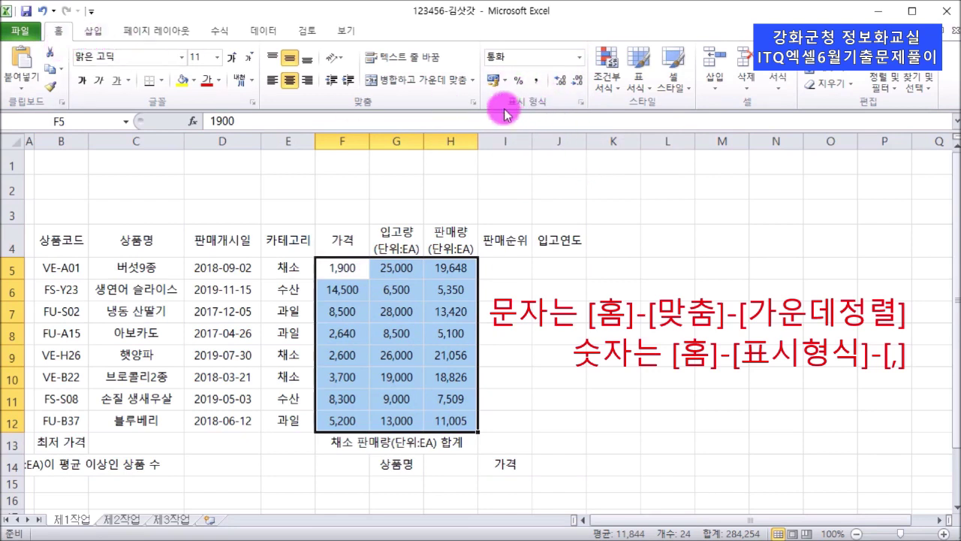
click(583, 60)
click(582, 61)
click(582, 60)
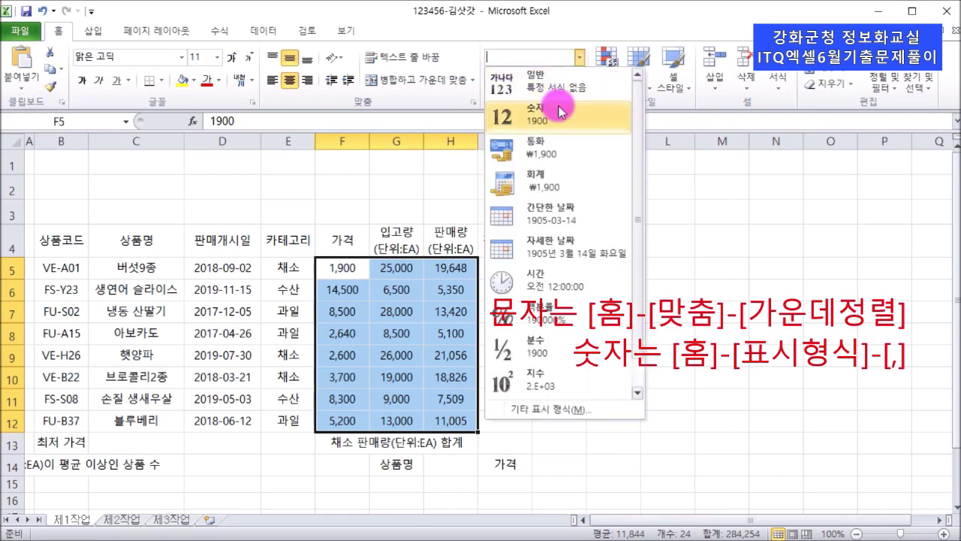
click(553, 178)
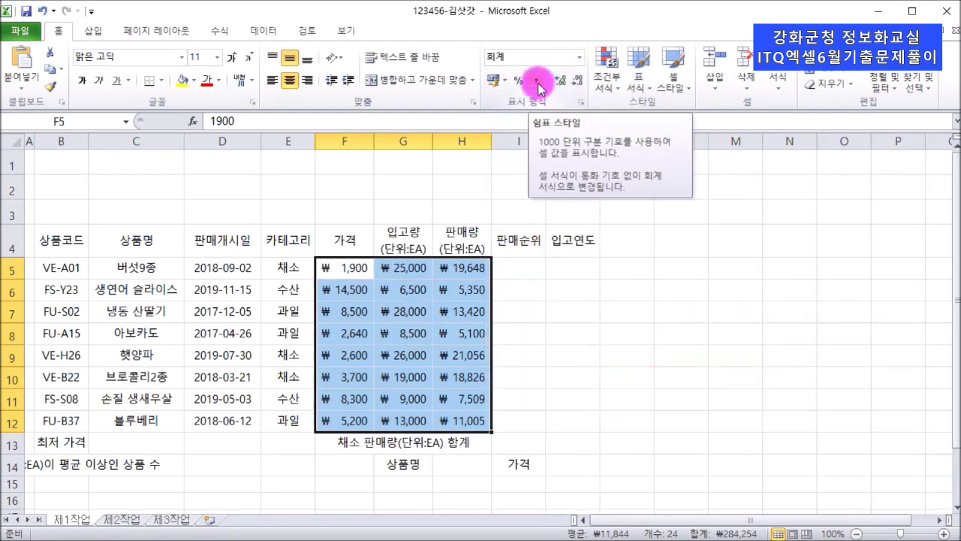
click(537, 81)
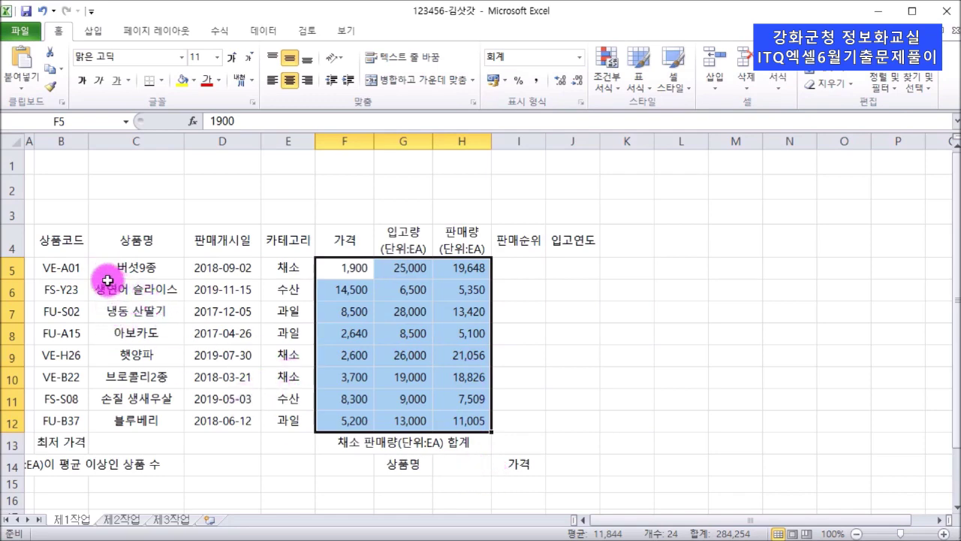
- Apply 모든 테두리 (all borders) to the table range B4:J14
drag(67, 243, 560, 464)
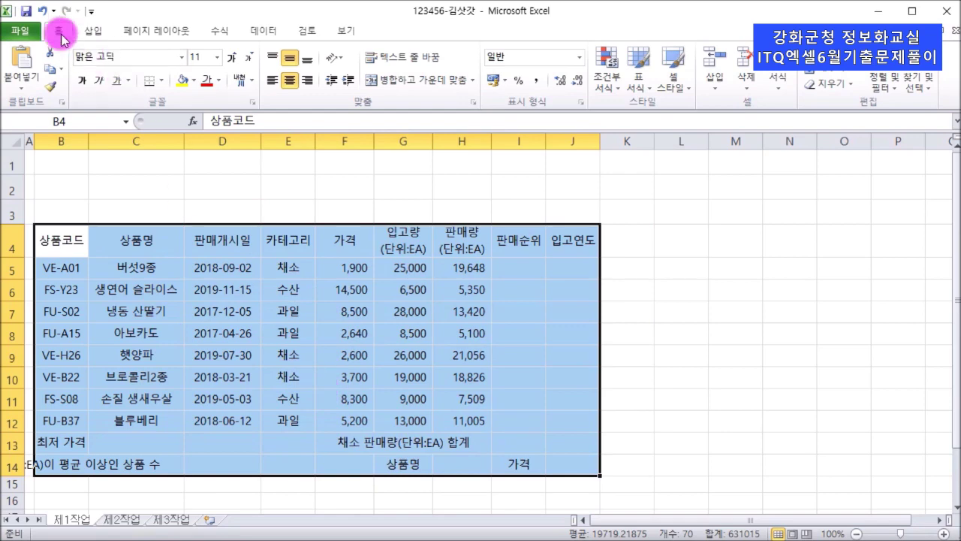
click(162, 81)
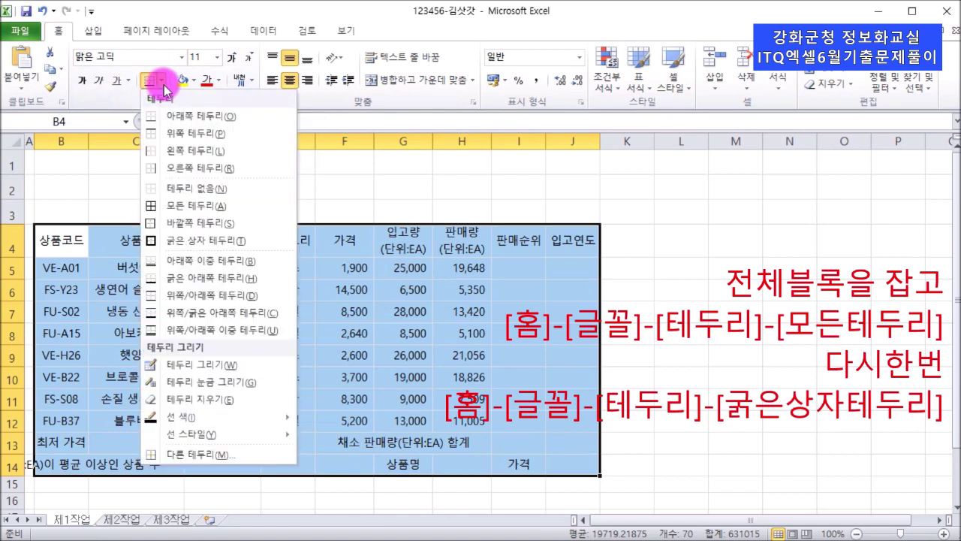
click(199, 211)
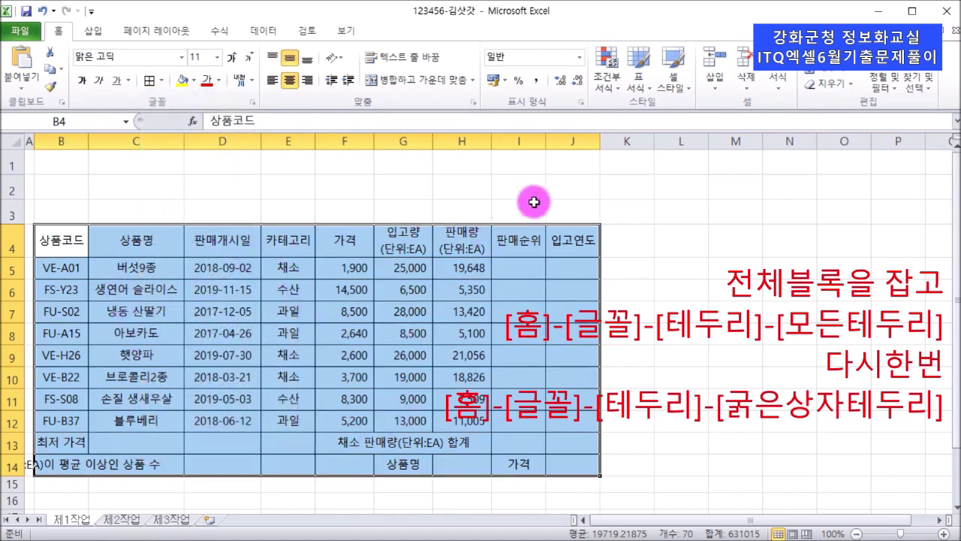
click(415, 422)
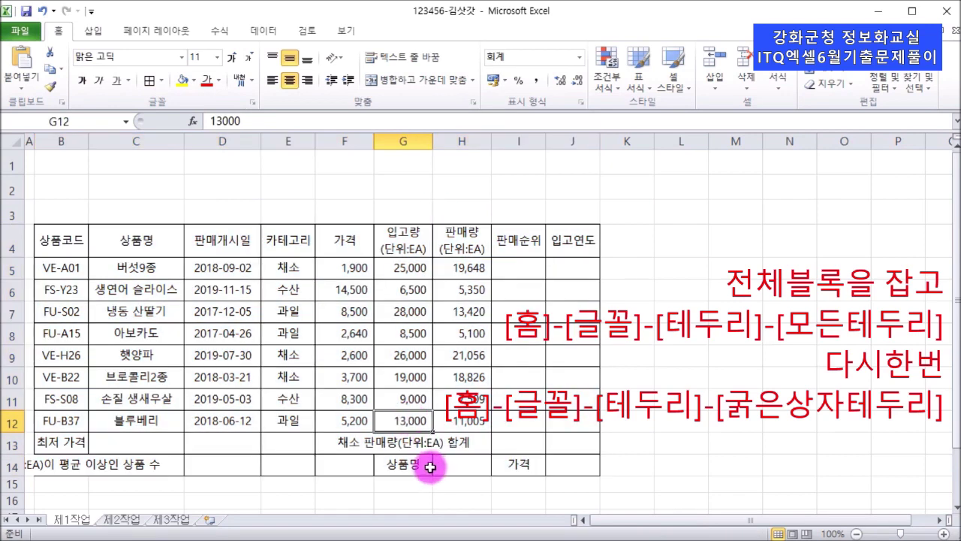
- Apply 굵은 상자 테두리 (thick box border) around the whole table range B4:J14
drag(63, 240, 571, 465)
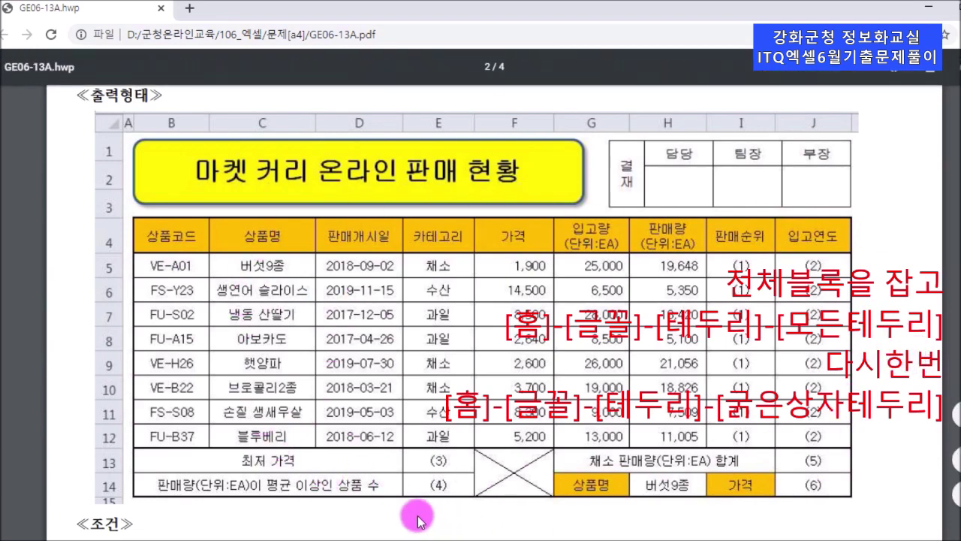
mouse_move(300, 538)
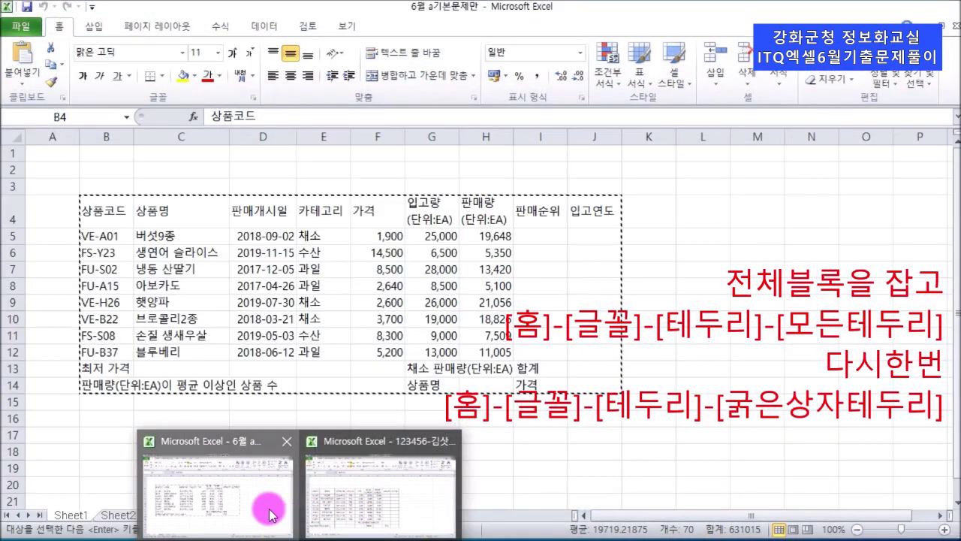
click(355, 513)
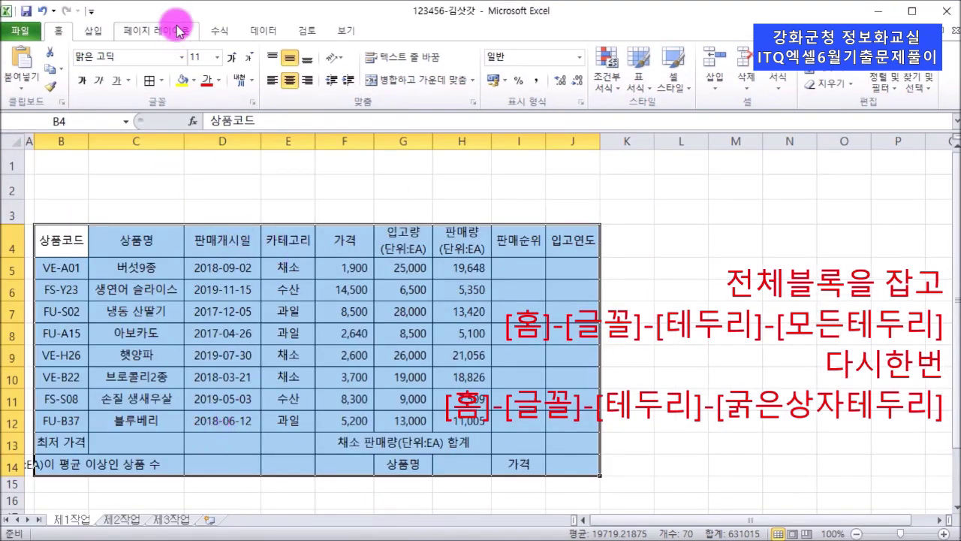
click(165, 81)
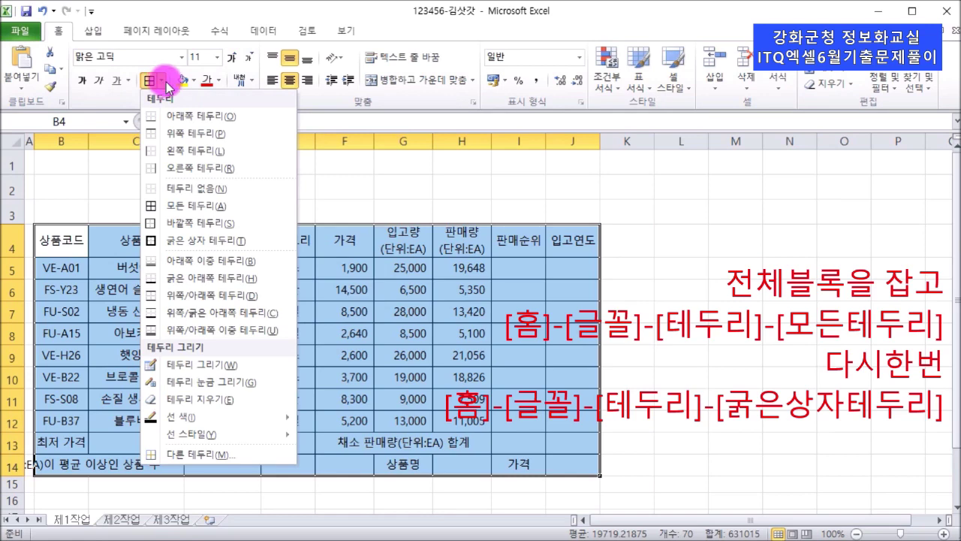
click(219, 241)
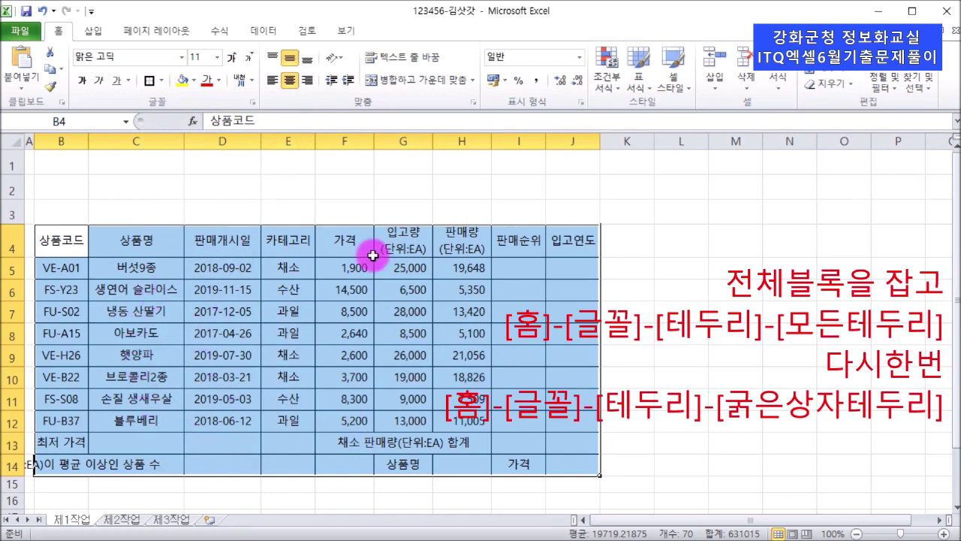
click(425, 295)
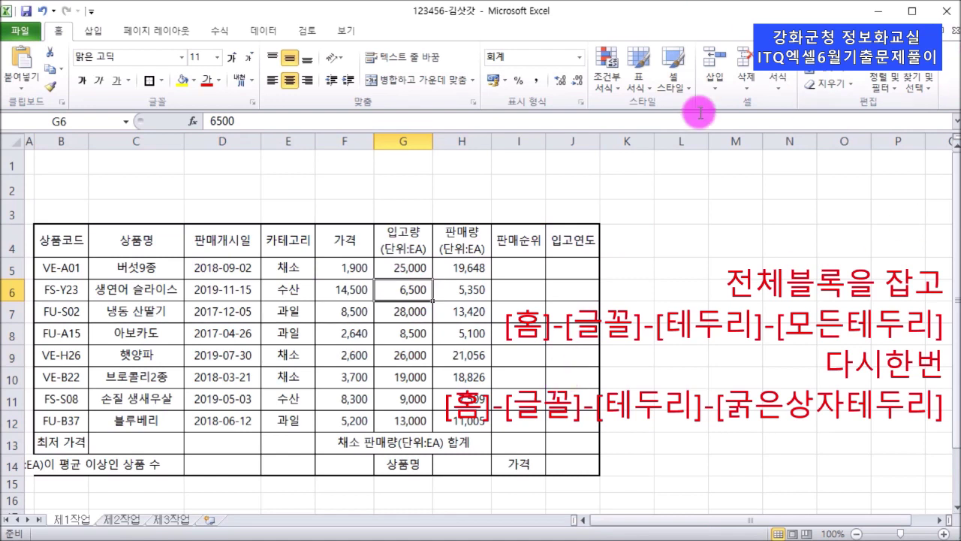
- Apply the same 굵은 상자 테두리 (thick box border) around the data rows B5:J12
click(65, 266)
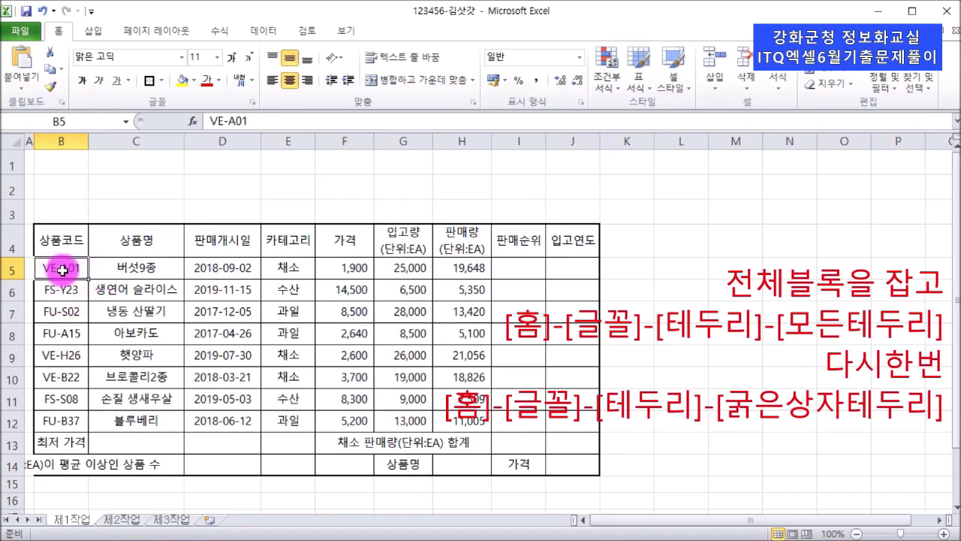
drag(63, 266, 573, 427)
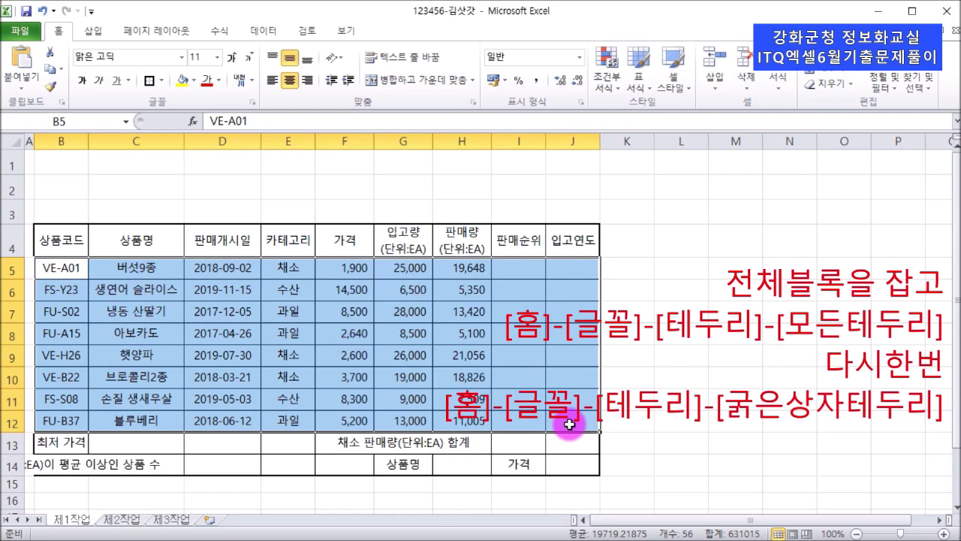
click(149, 81)
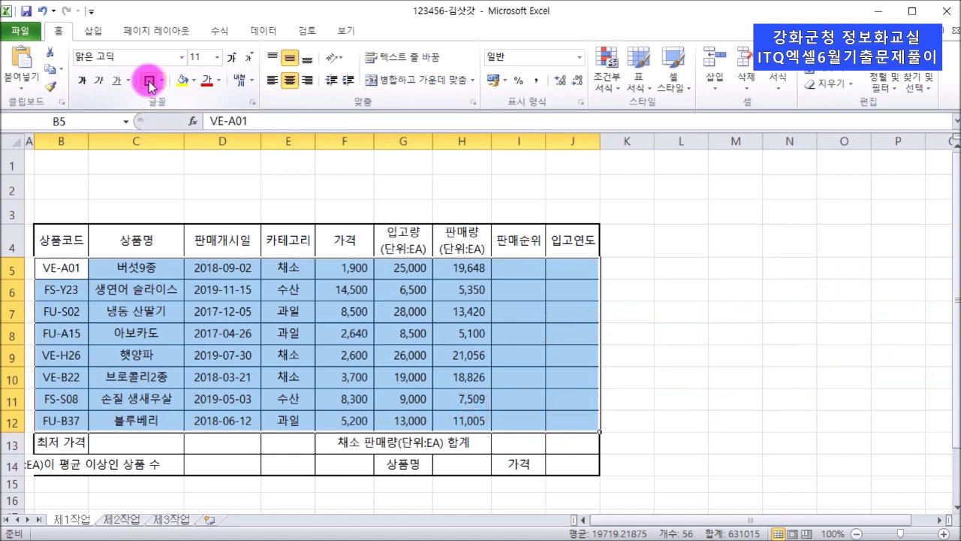
click(674, 320)
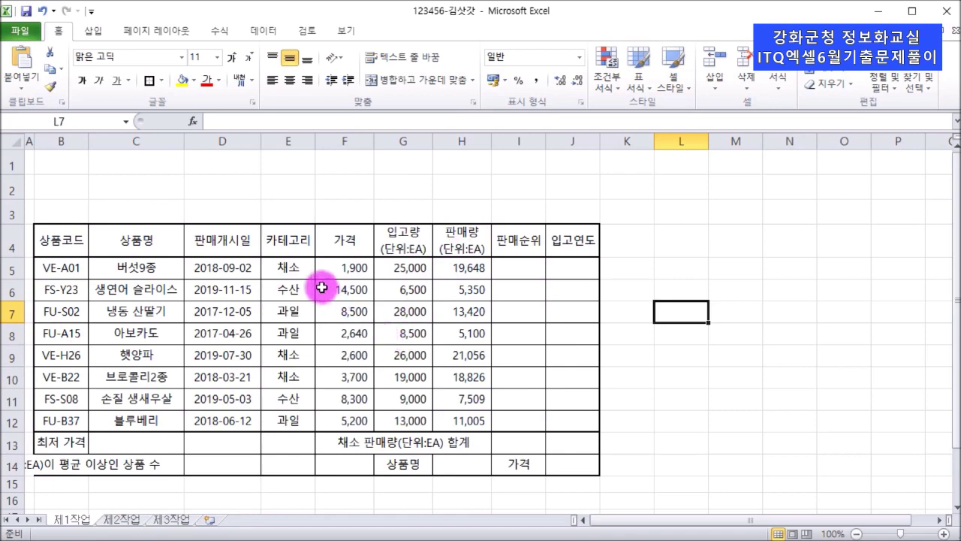
click(160, 80)
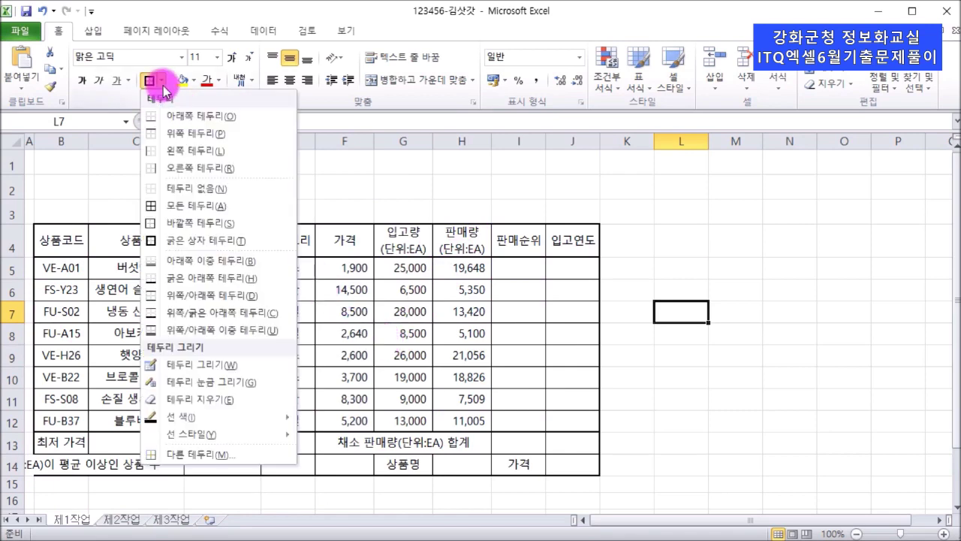
click(187, 206)
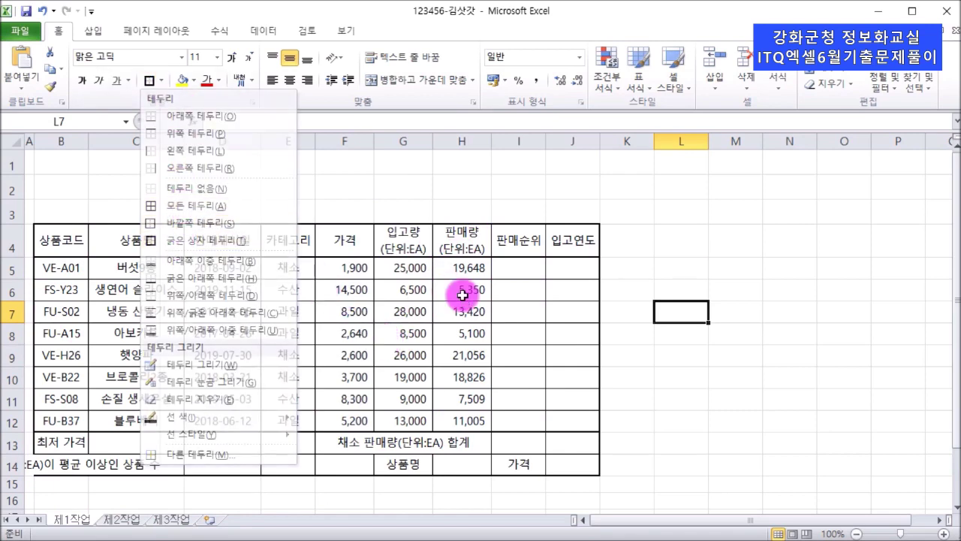
click(161, 82)
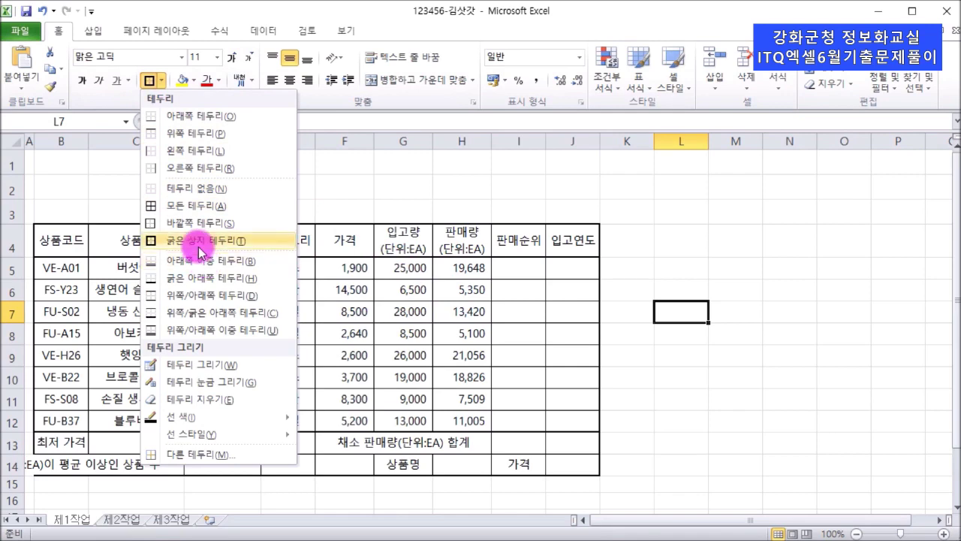
click(489, 275)
click(539, 290)
- Examine the sample output and the 조건 list in the GE06-13A exam PDF for the cell fill requirement, and return to the workbook
click(437, 540)
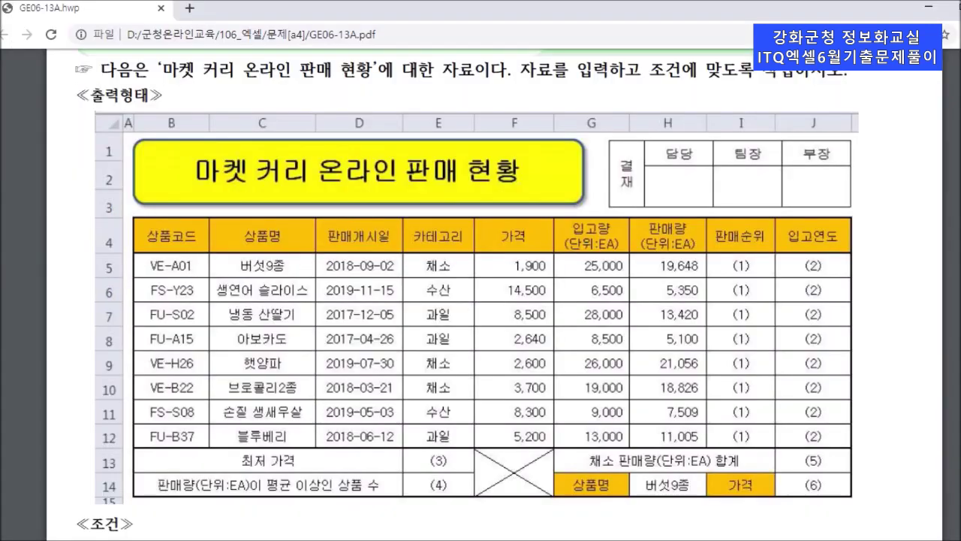
scroll(476, 430, down, 5)
scroll(475, 431, up, 1)
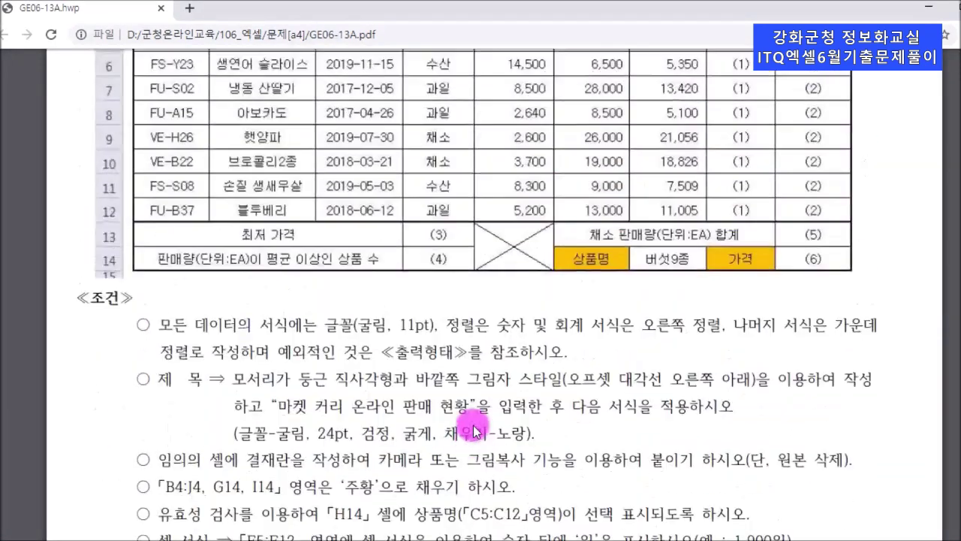
scroll(475, 430, down, 2)
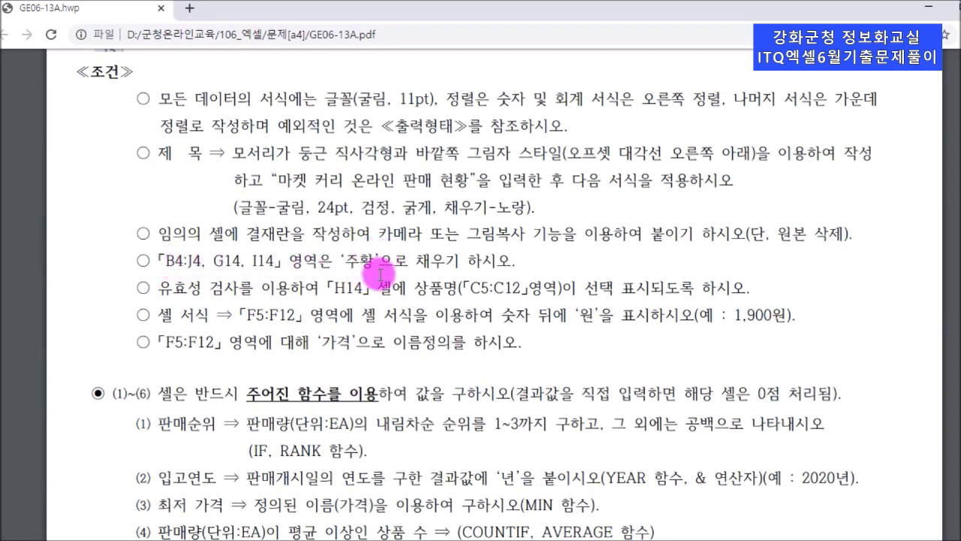
scroll(420, 241, up, 3)
scroll(582, 259, up, 2)
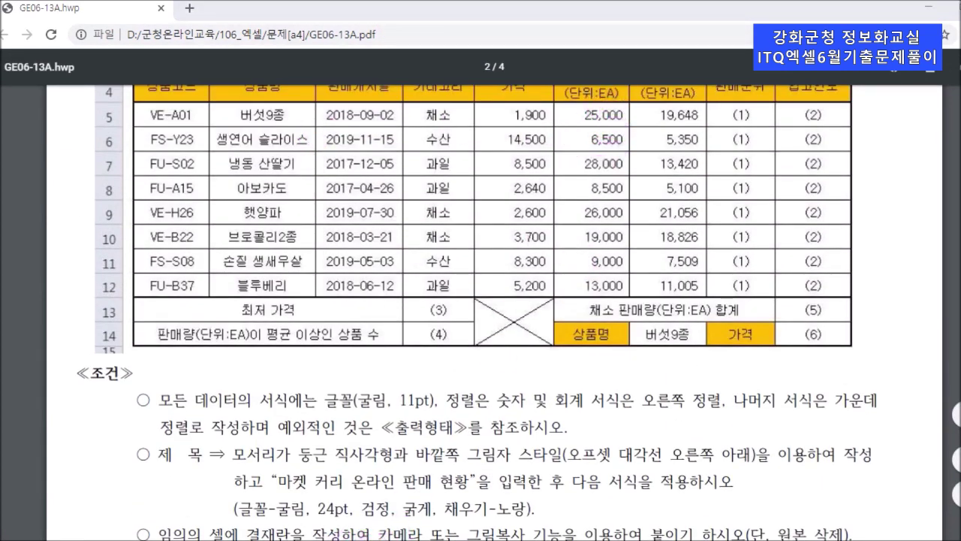
mouse_move(301, 539)
click(330, 499)
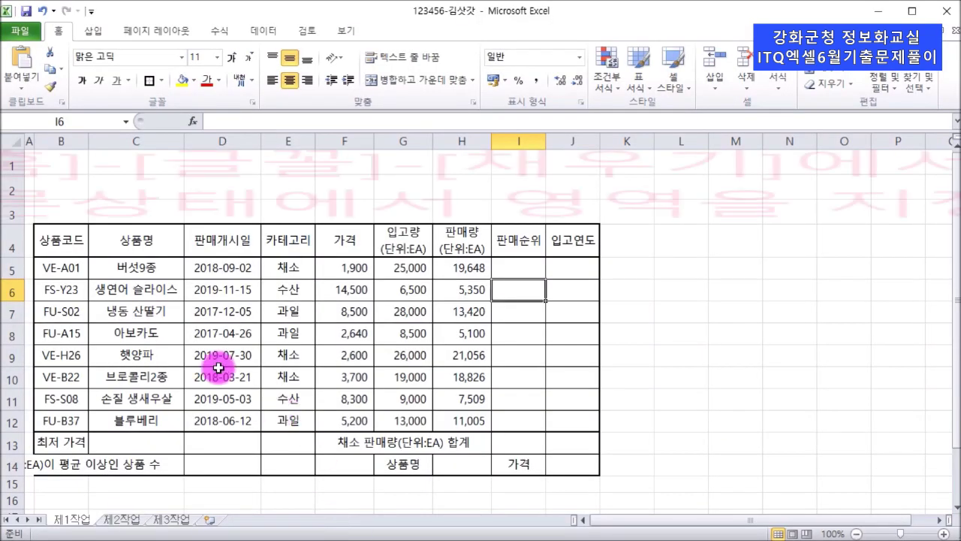
- Fill the header row B4:J4 together with cells G14 and I14 with the standard 주황 (orange) colour
click(76, 238)
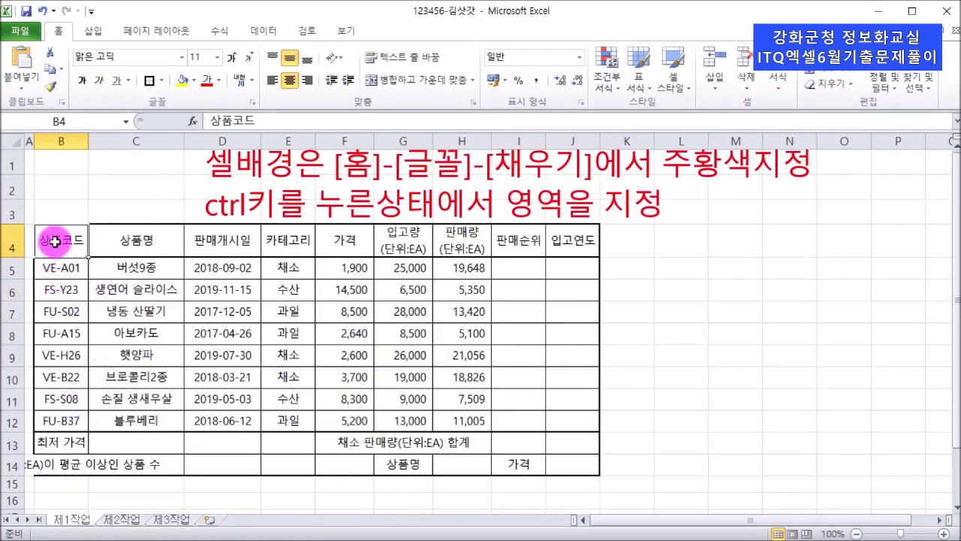
drag(56, 240, 567, 240)
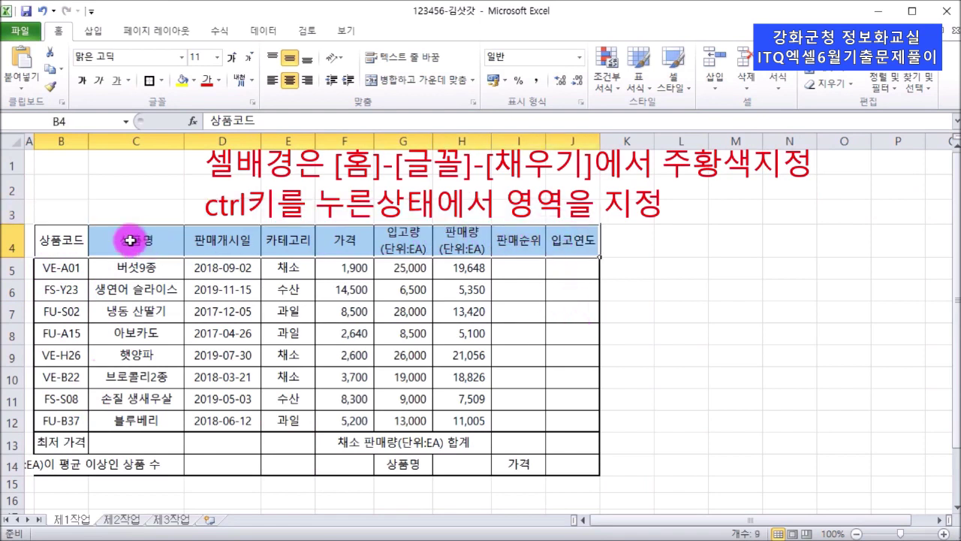
drag(65, 241, 563, 238)
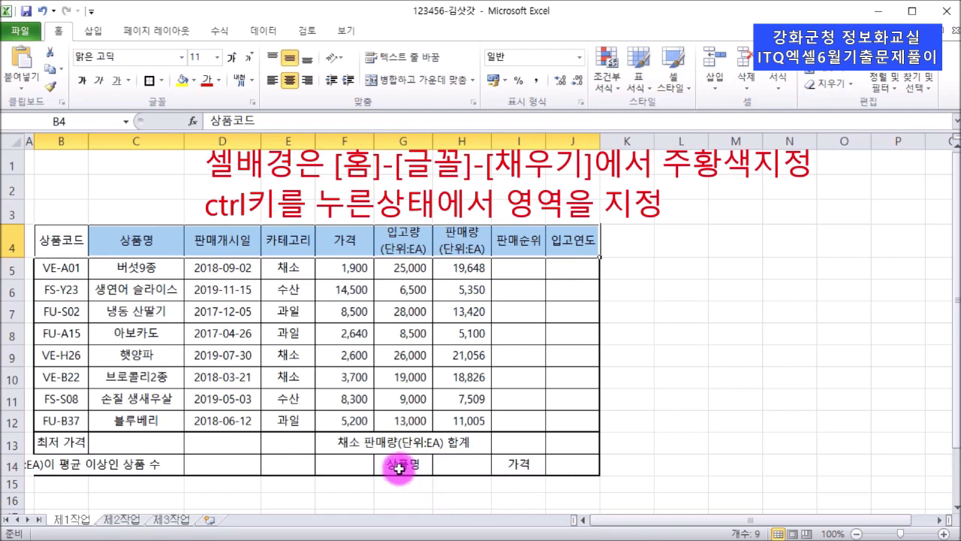
ctrl+click(406, 467)
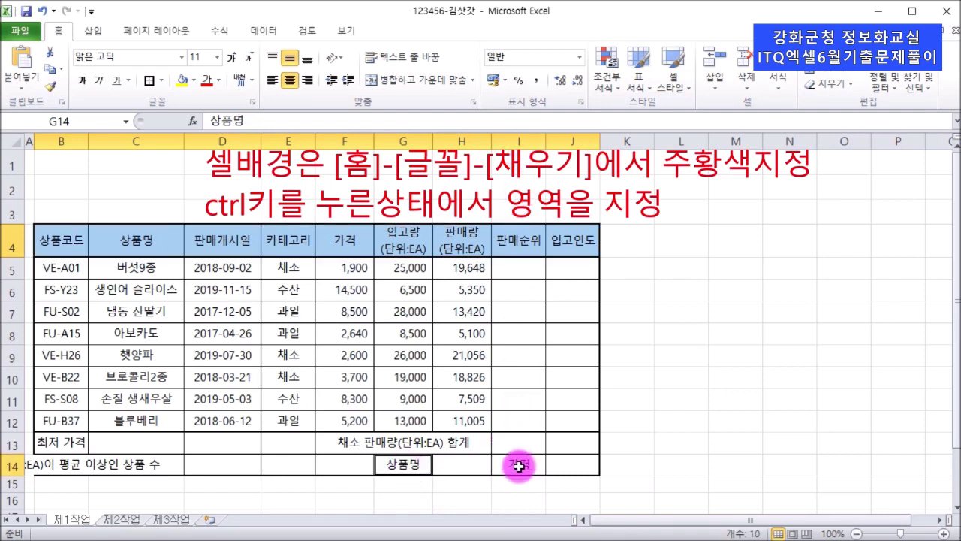
ctrl+click(518, 464)
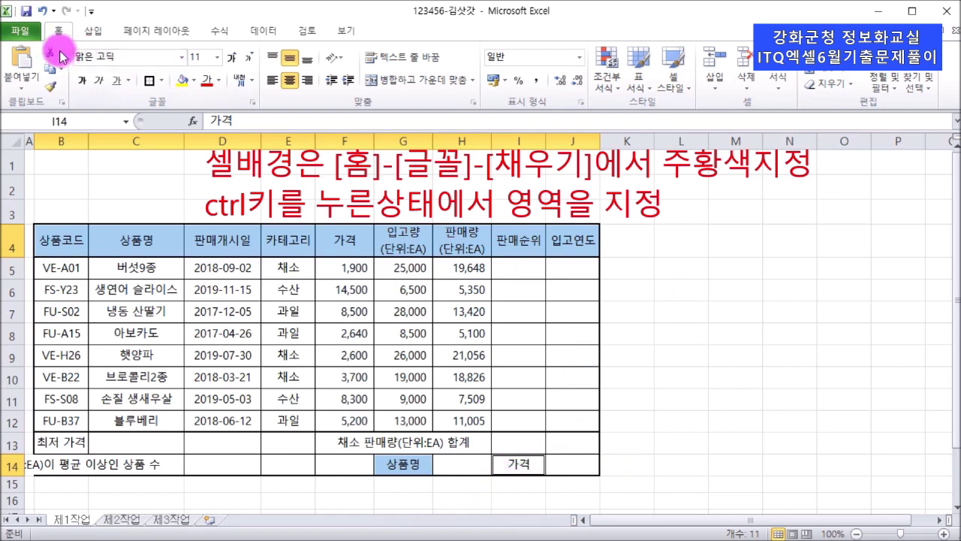
click(194, 84)
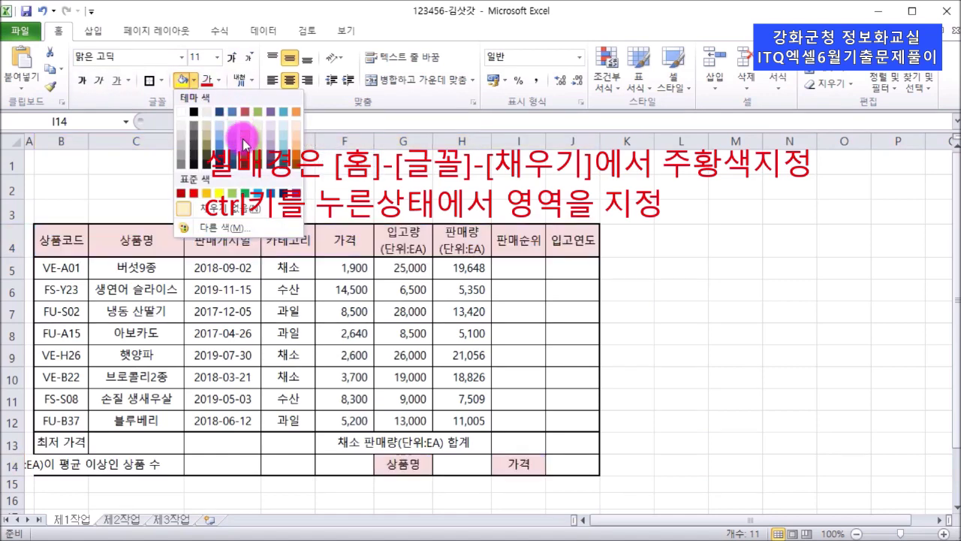
click(210, 196)
click(673, 346)
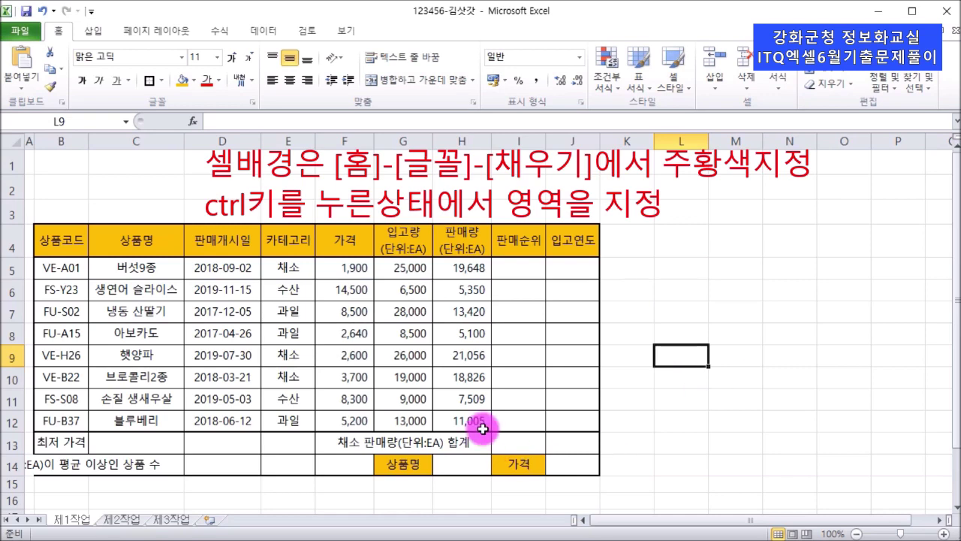
click(354, 540)
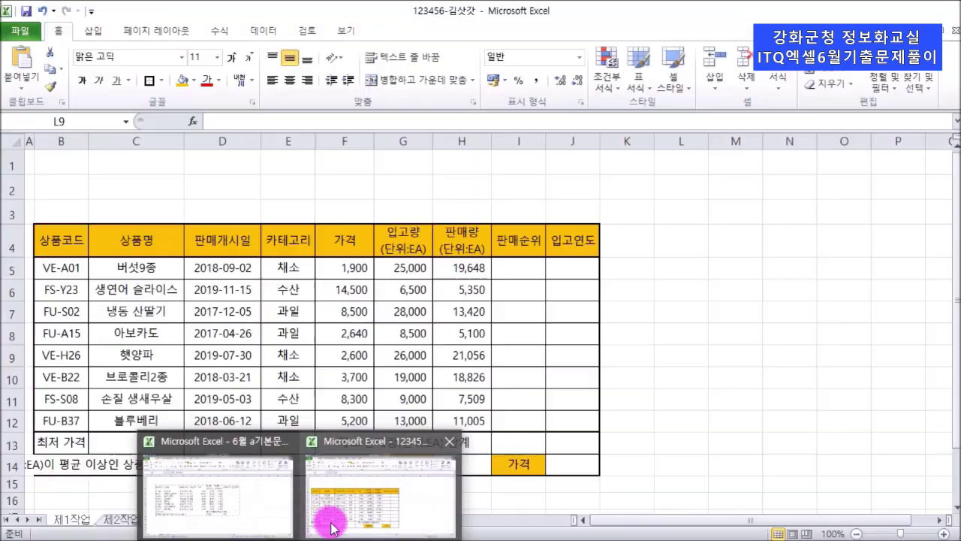
click(333, 526)
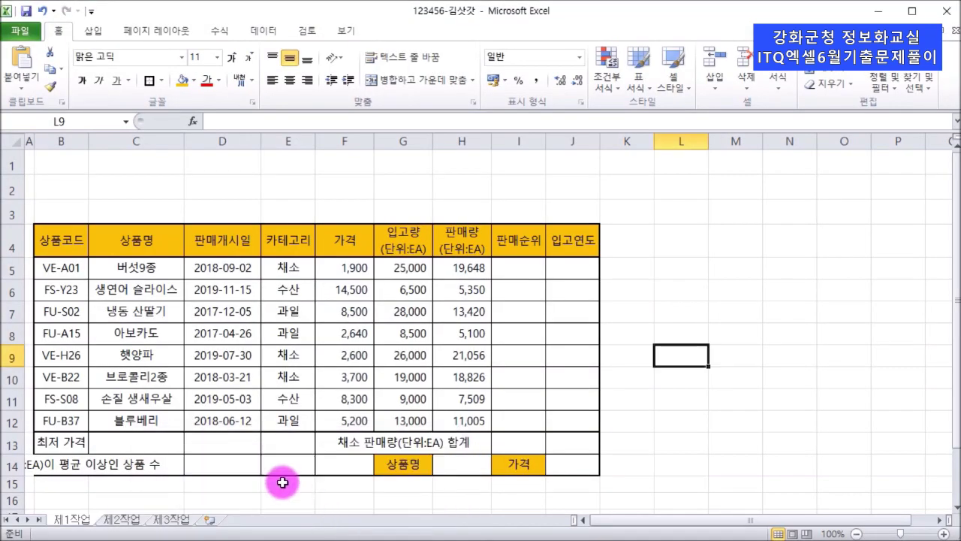
click(60, 443)
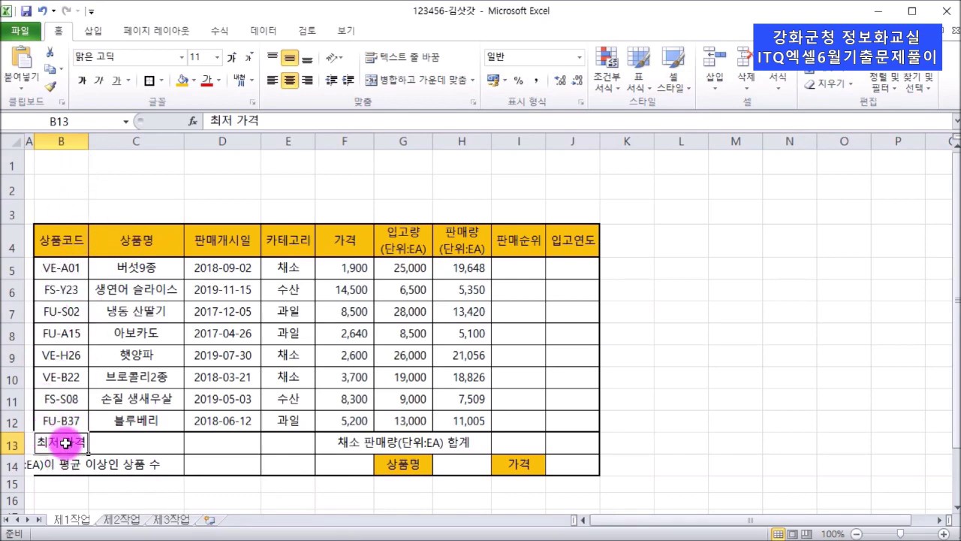
click(64, 461)
click(55, 443)
click(49, 461)
click(63, 449)
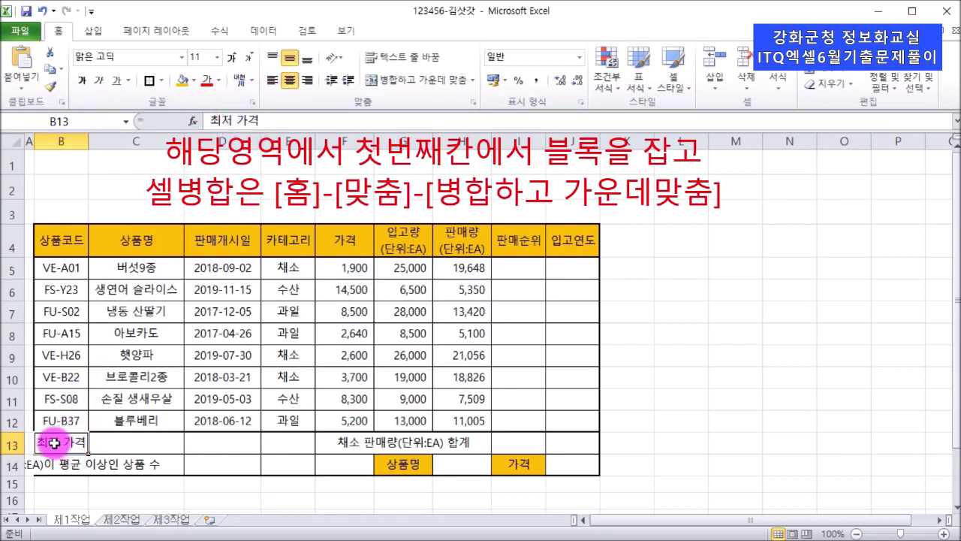
- Merge and center B13:D13 (최저 가격) and B14:D14 (판매량(단위:EA)이 평균 이상인 상품 수) as two separate cells
drag(54, 443, 216, 444)
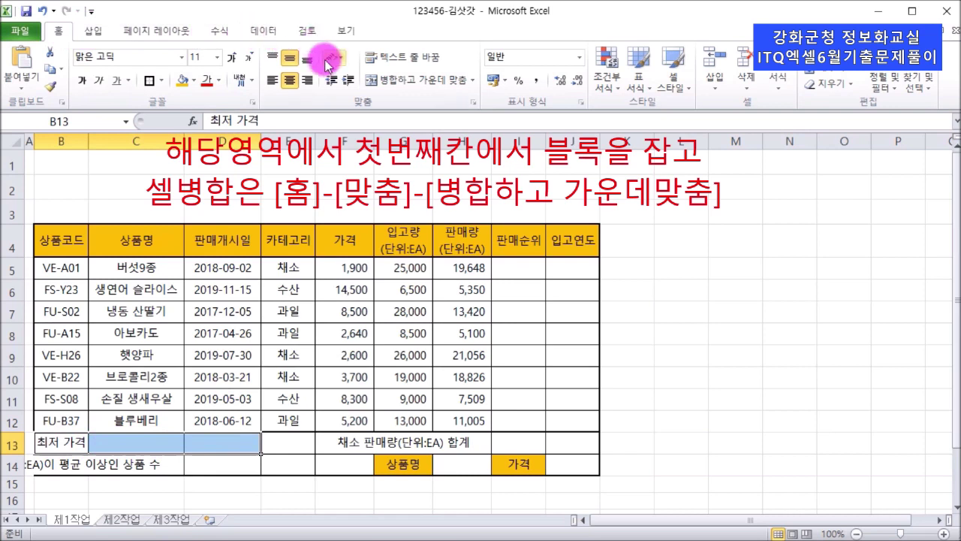
click(371, 87)
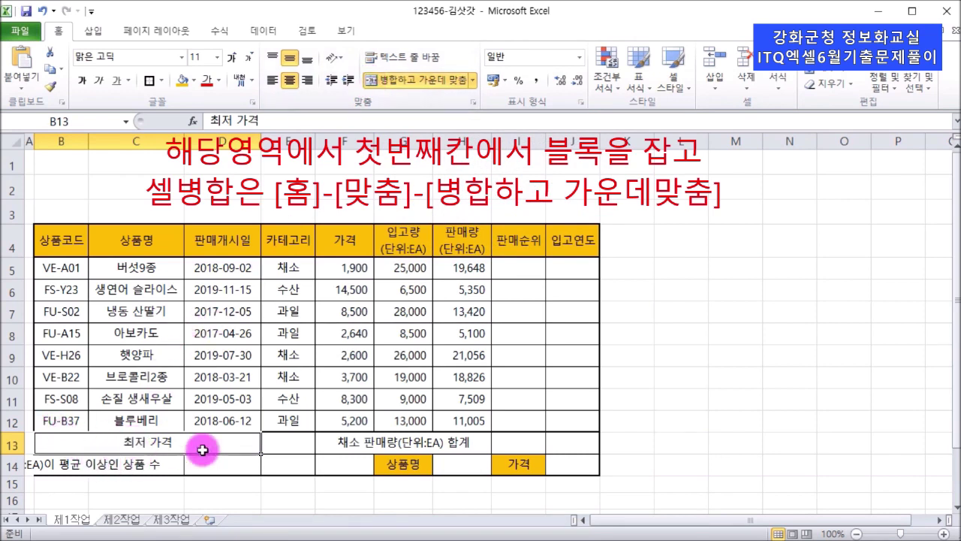
click(63, 466)
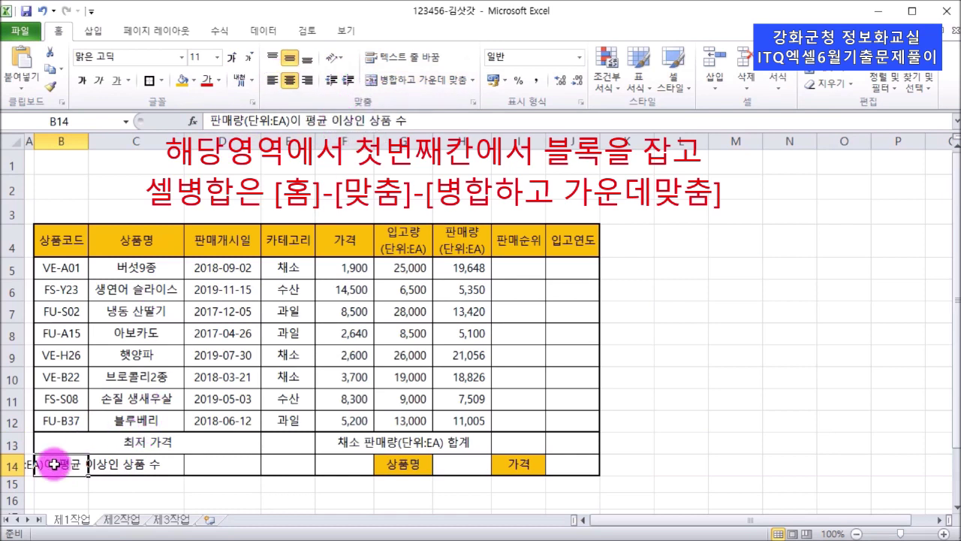
drag(56, 469, 219, 463)
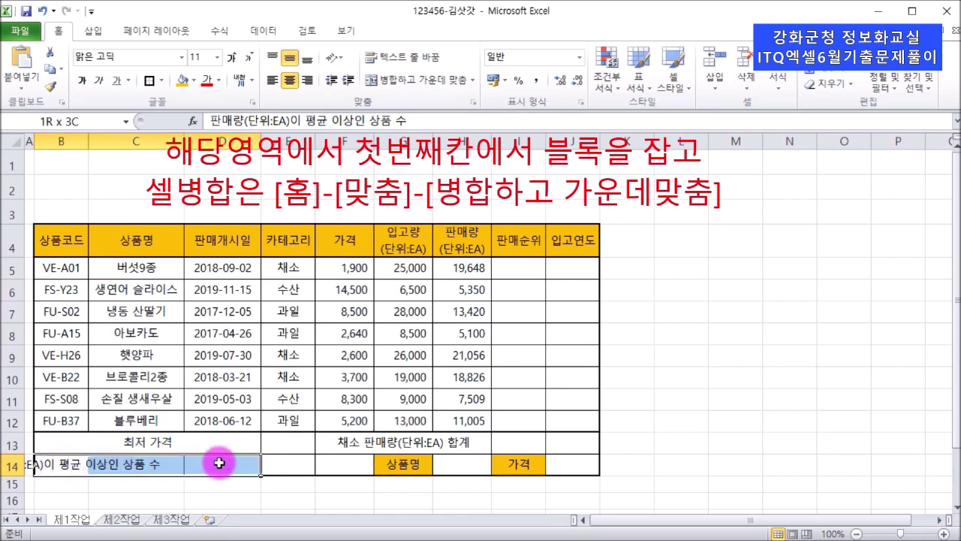
click(370, 88)
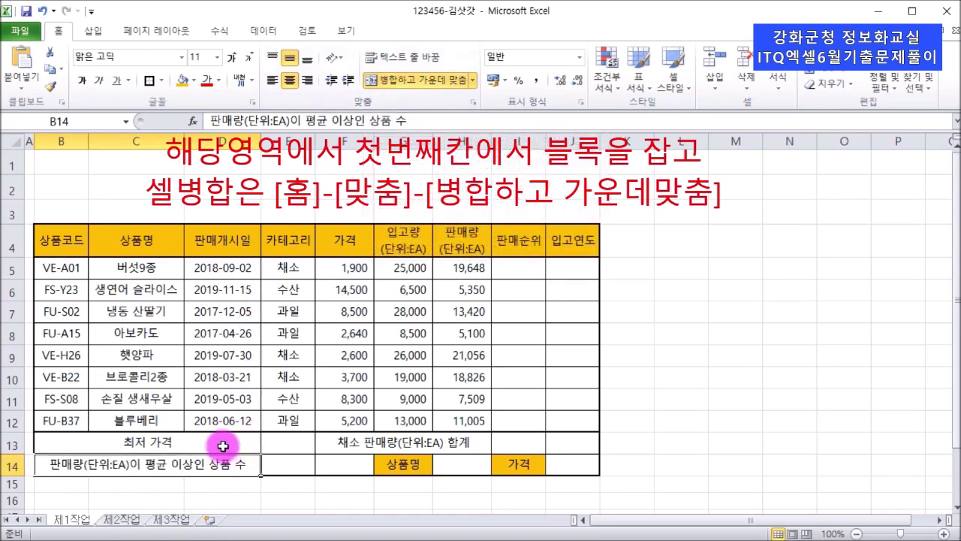
click(109, 443)
click(124, 464)
click(126, 447)
click(129, 460)
click(125, 443)
click(136, 463)
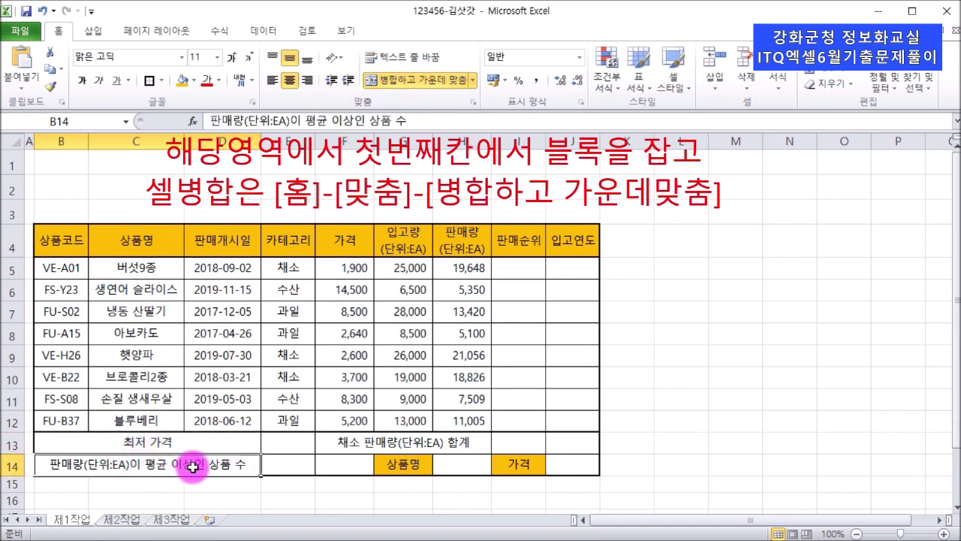
- Merge and center G13:I13, which holds the 채소 판매량(단위:EA) 합계 label
click(404, 444)
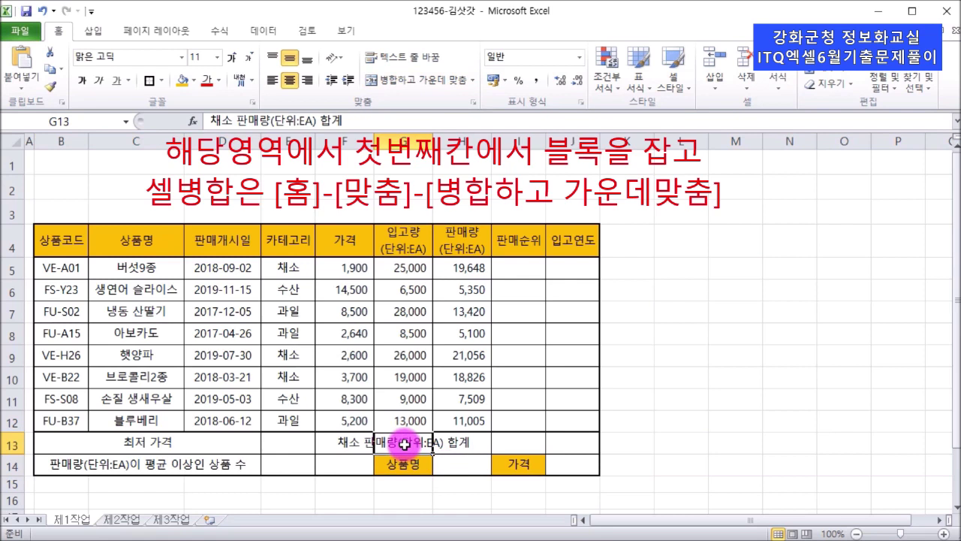
click(348, 445)
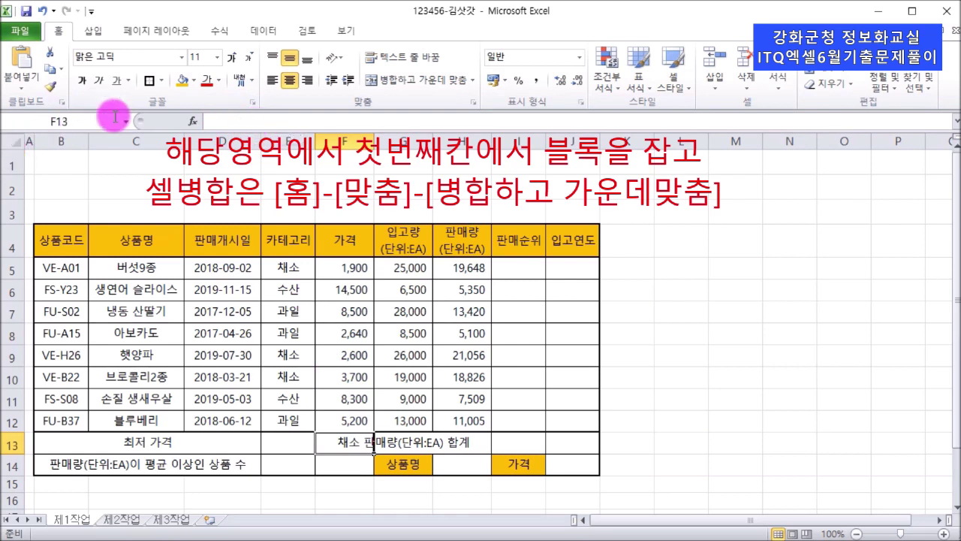
click(409, 441)
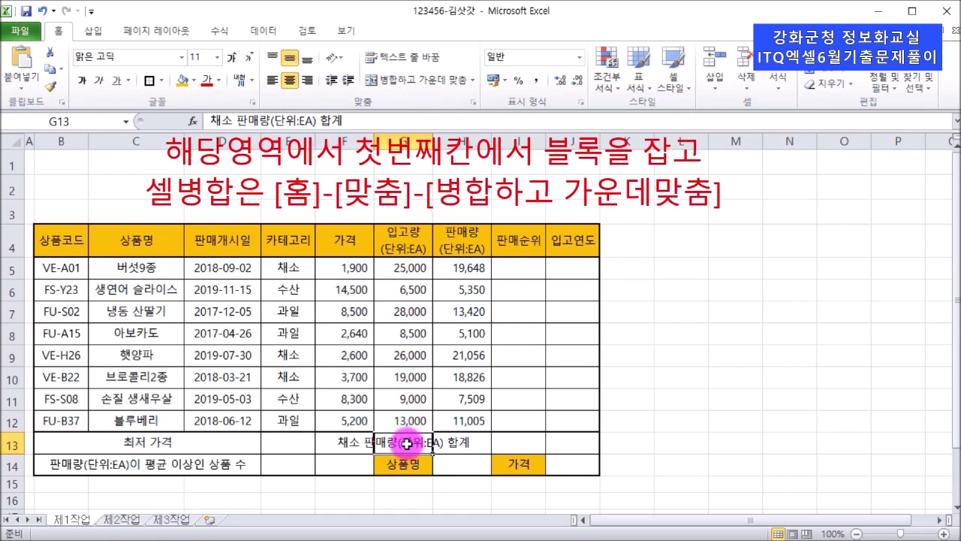
drag(406, 444, 512, 441)
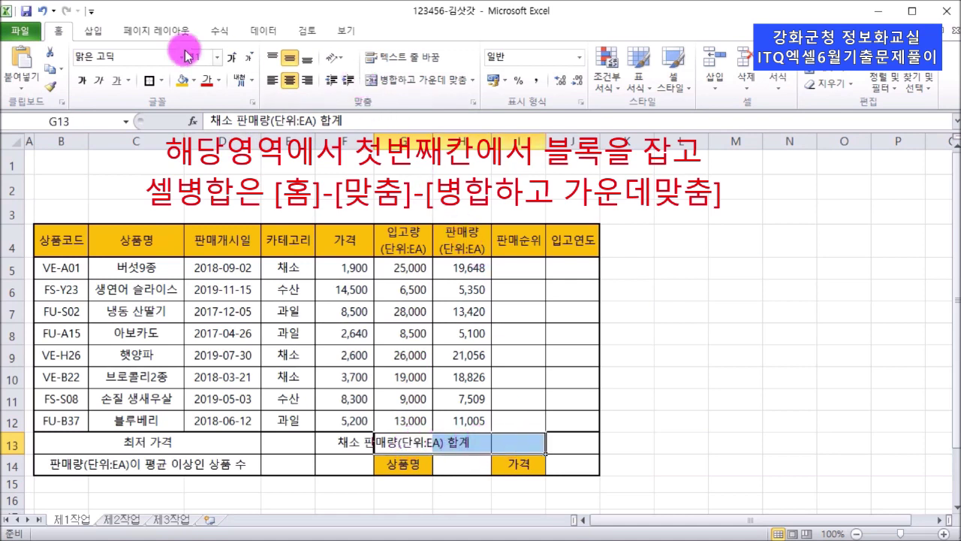
click(370, 84)
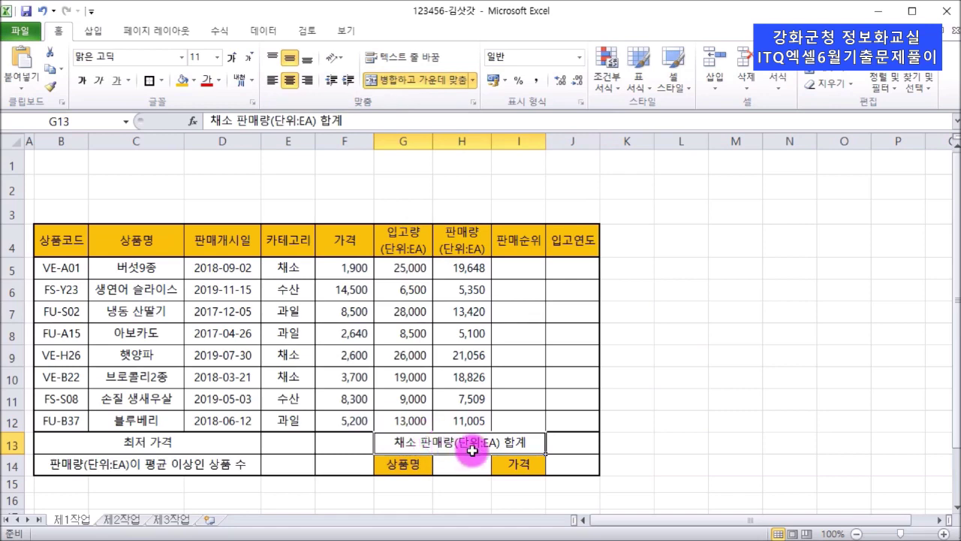
- Check the sample table in the GE06-13A exam PDF, return to the workbook and merge and center the empty cells F13:F14
click(383, 540)
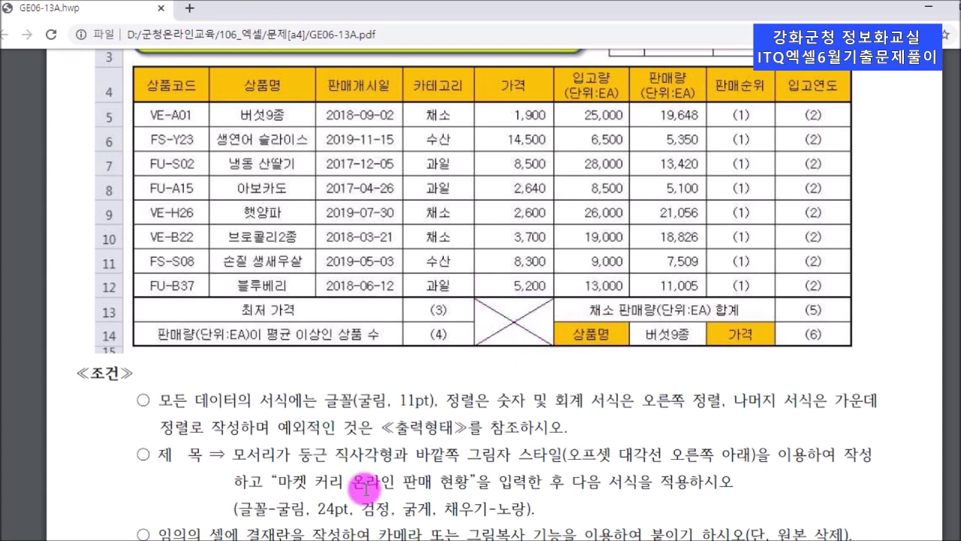
mouse_move(344, 540)
click(357, 518)
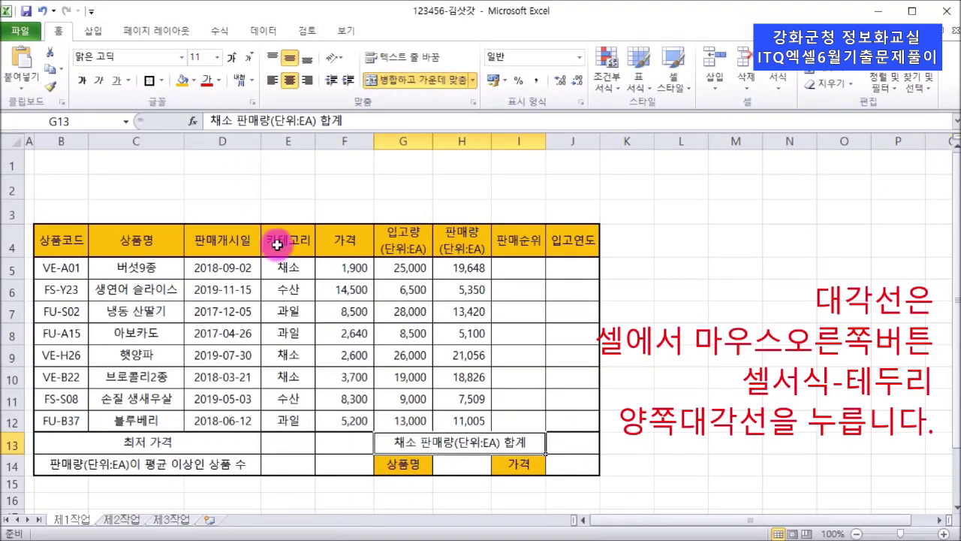
click(338, 443)
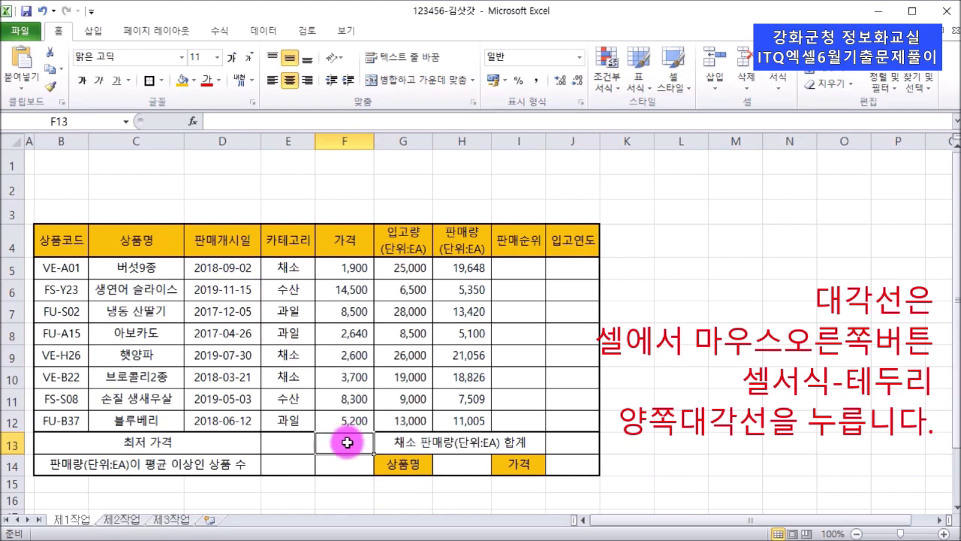
drag(347, 443, 345, 465)
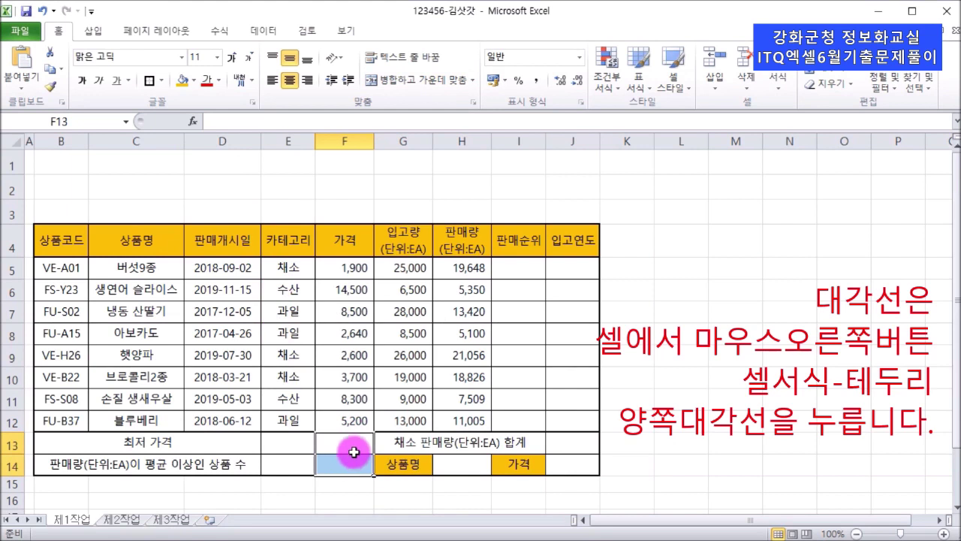
click(373, 82)
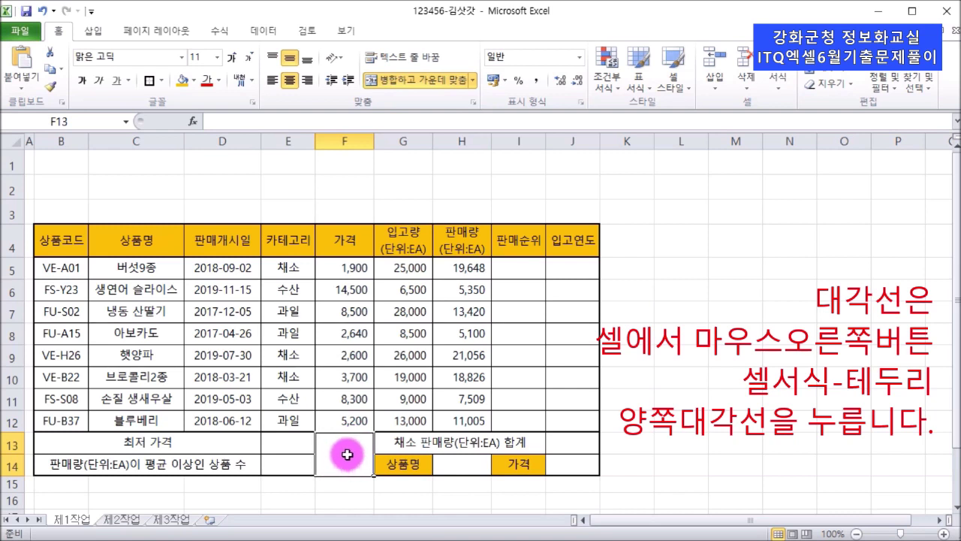
- Add both diagonal border lines to the merged cell F13 through its cell format (셀 서식) settings so they form an X
right_click(347, 454)
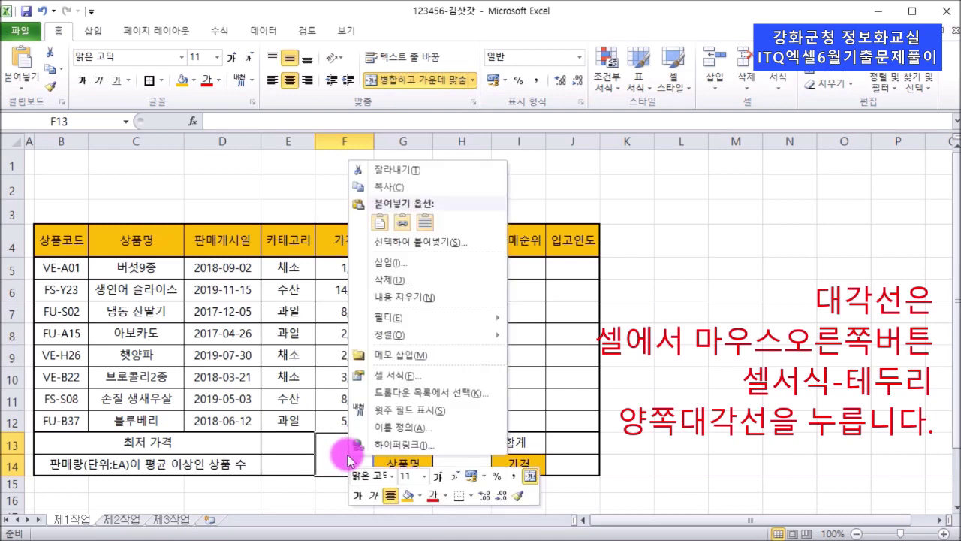
click(396, 379)
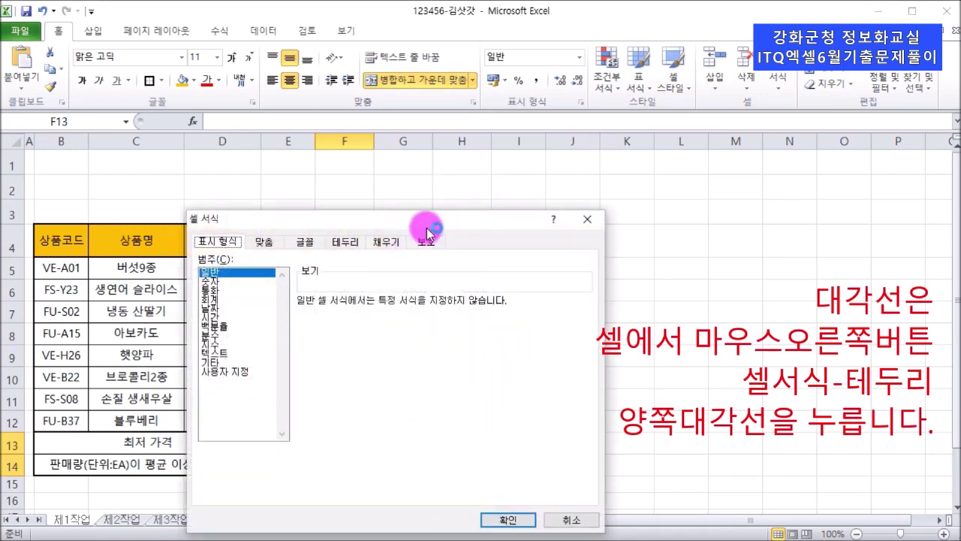
drag(428, 167, 451, 194)
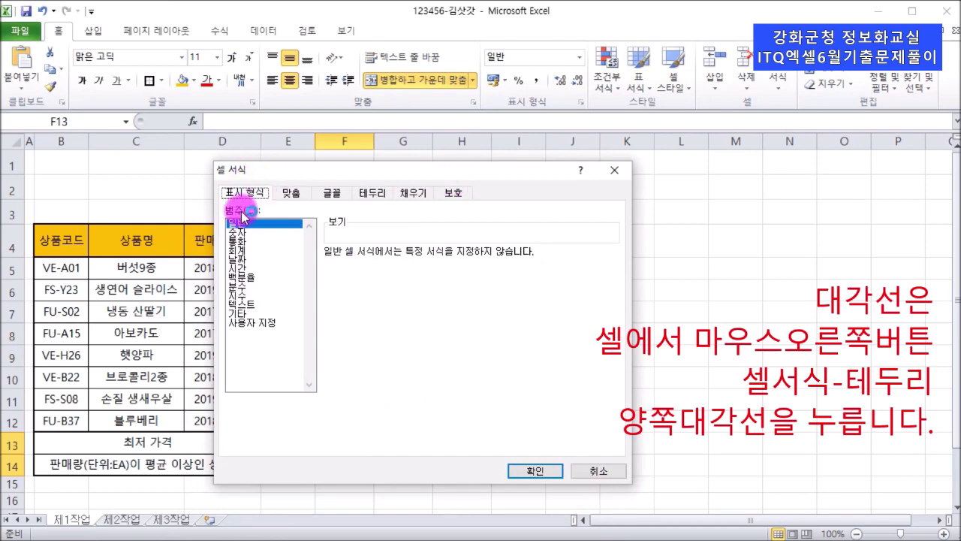
click(292, 192)
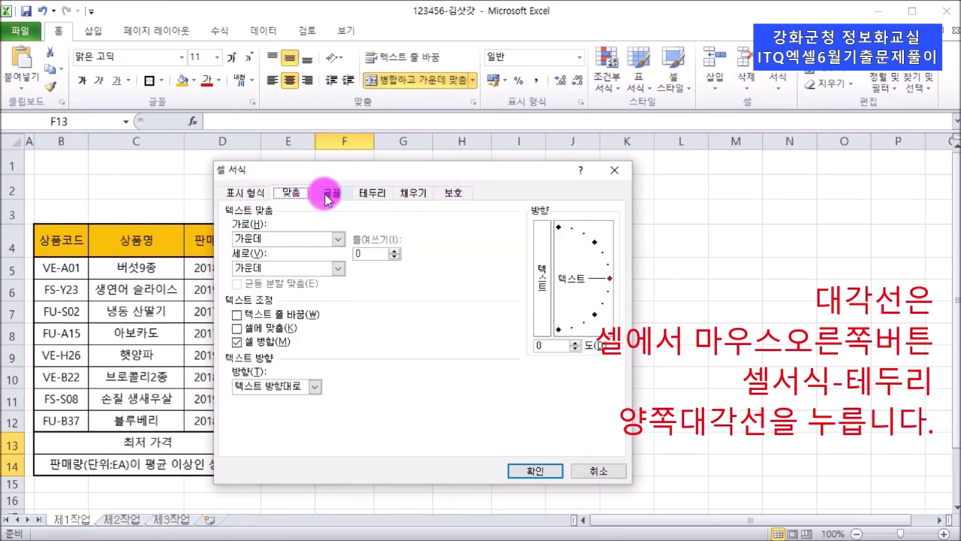
click(327, 196)
click(379, 195)
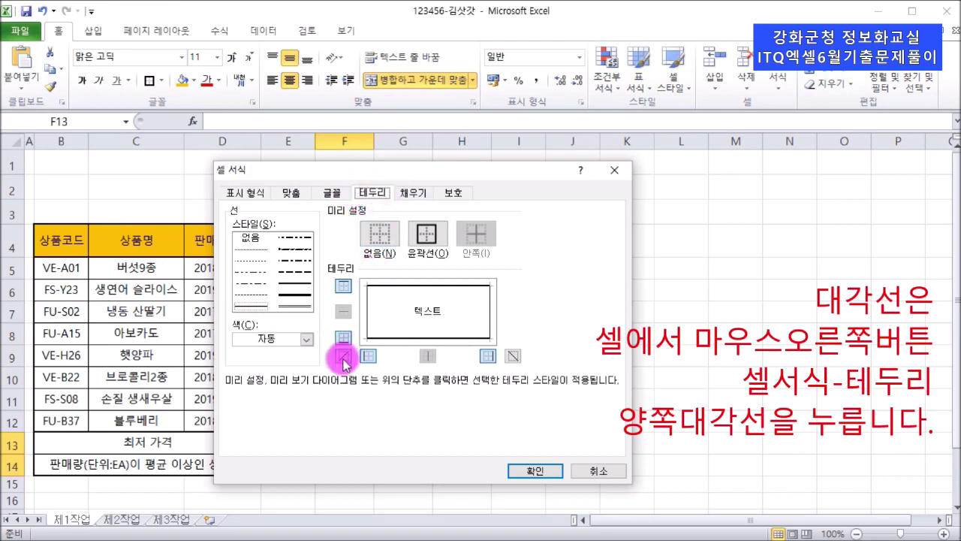
click(512, 357)
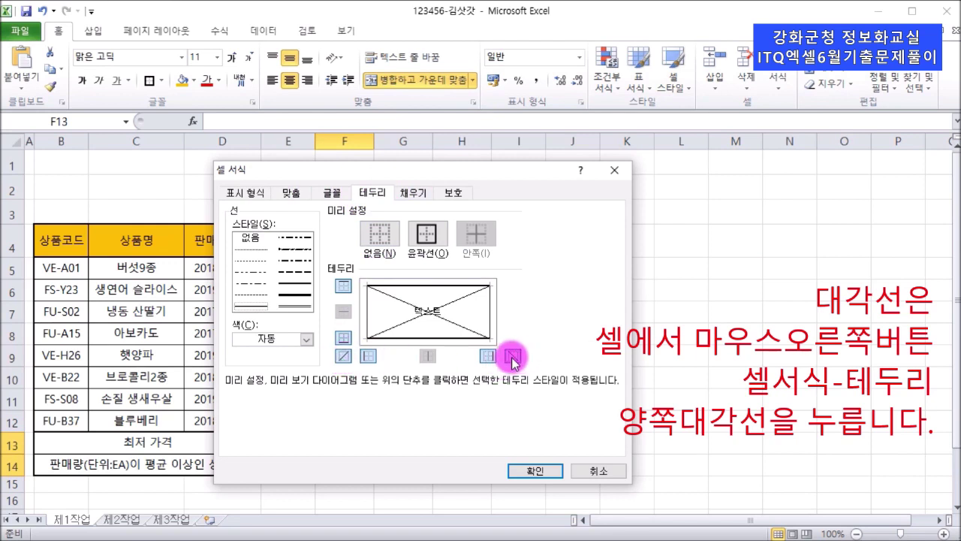
click(512, 357)
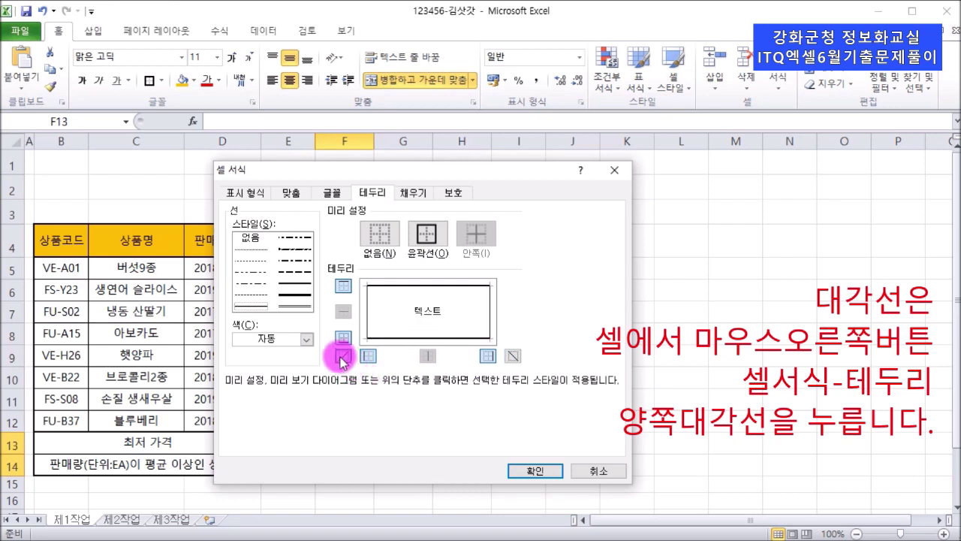
click(512, 356)
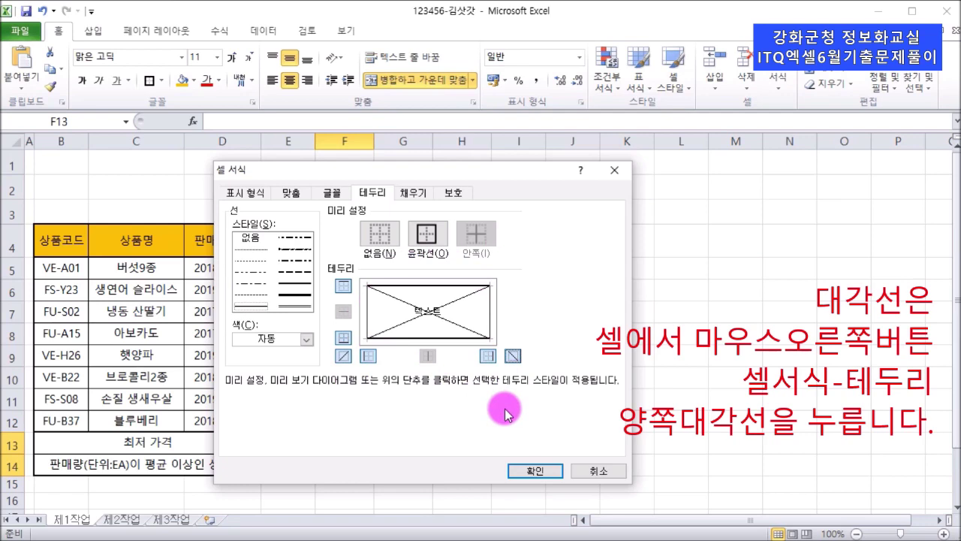
click(536, 471)
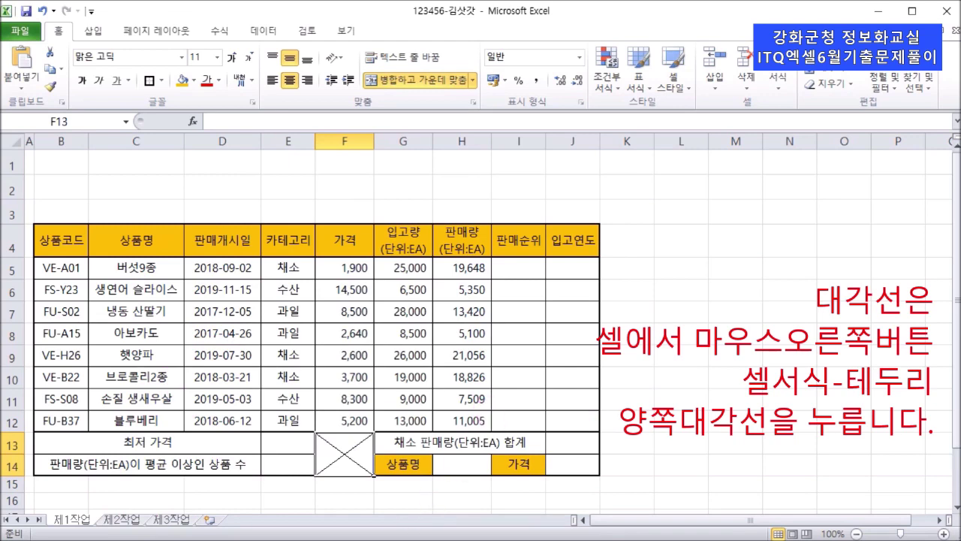
- Read the data validation requirement for cell H14 in the 조건 list of the GE06-13A exam PDF and return to the 123456 workbook
click(374, 539)
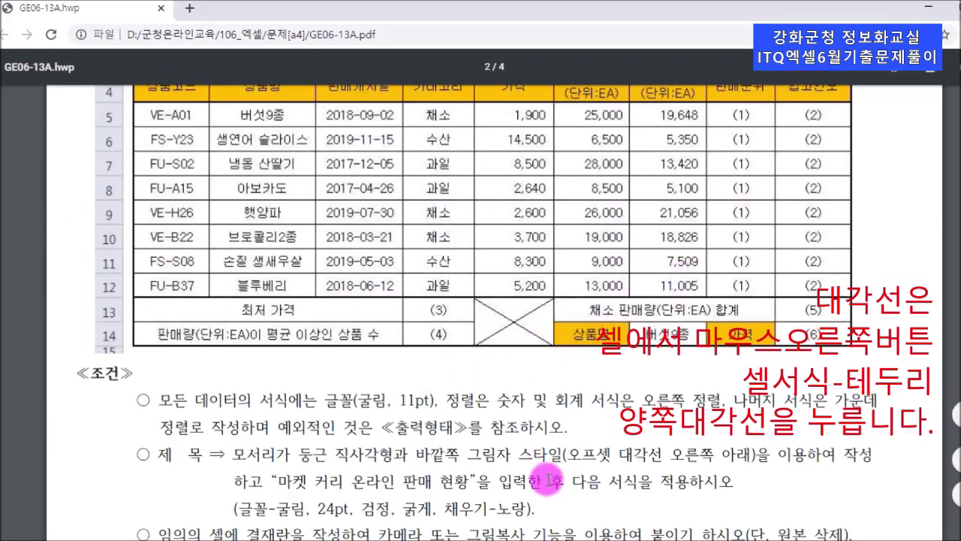
scroll(550, 481, down, 2)
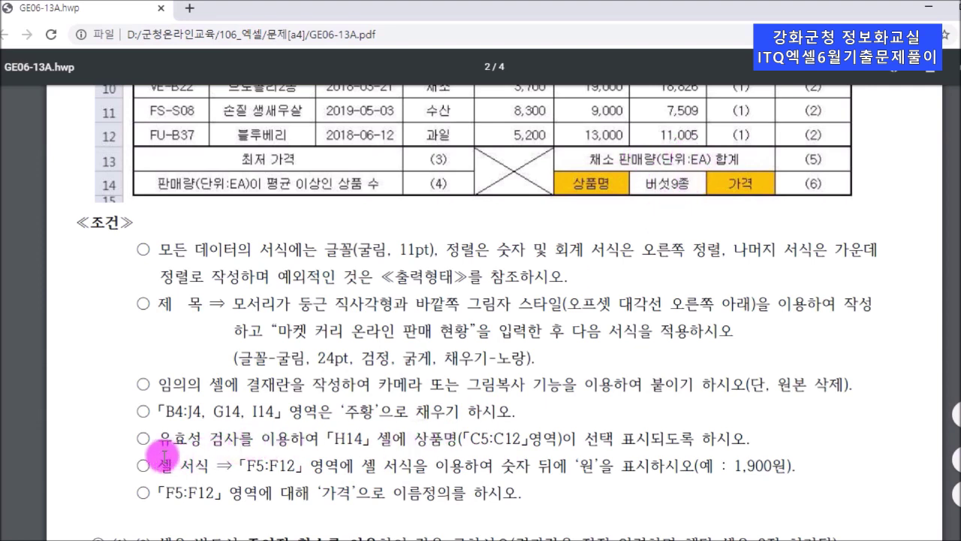
drag(156, 440, 648, 430)
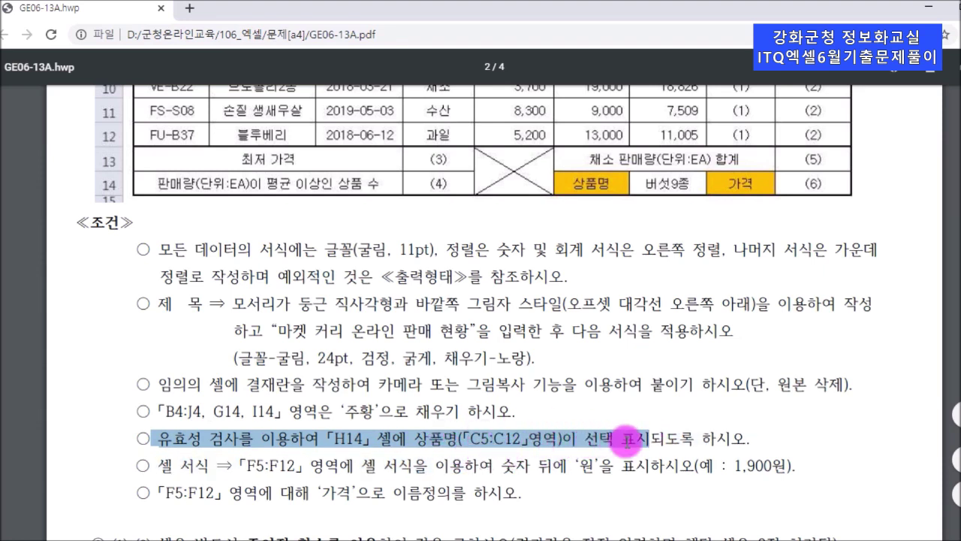
click(652, 441)
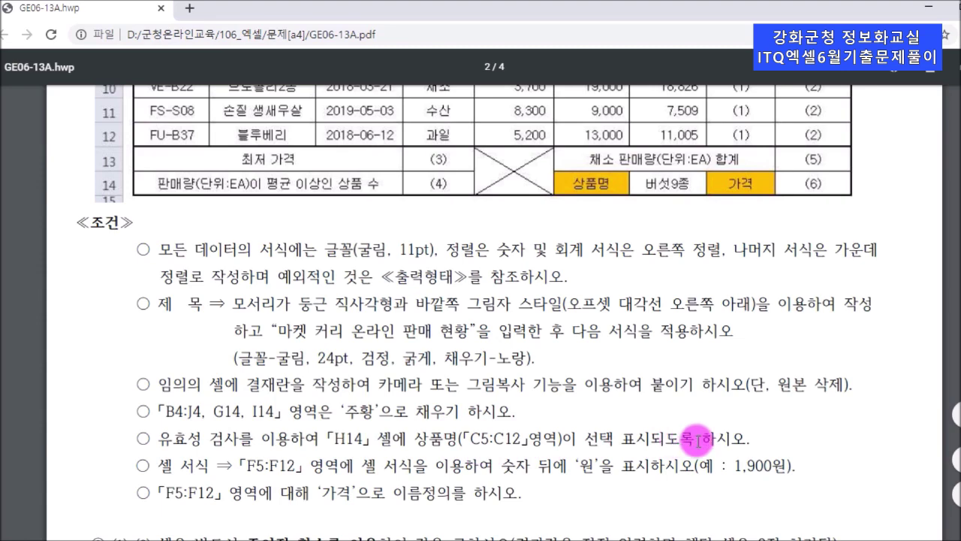
mouse_move(300, 533)
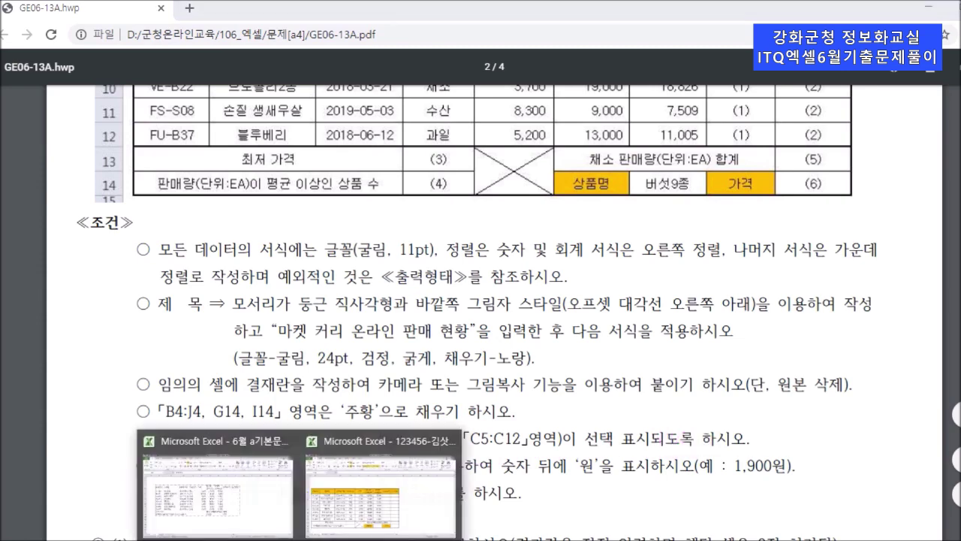
click(366, 518)
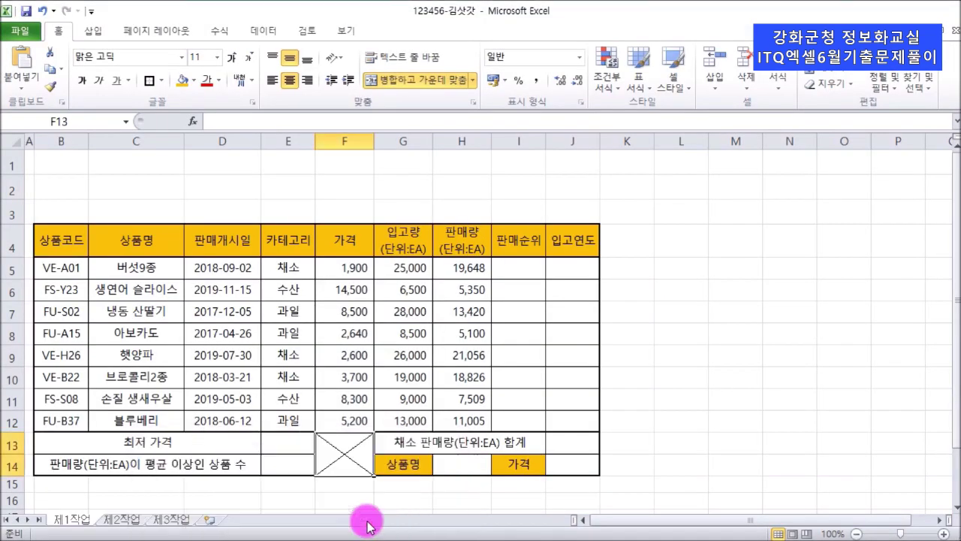
- Start a data validation rule for cell H14 and set its allowed type (제한 대상) to 목록 (list)
click(455, 467)
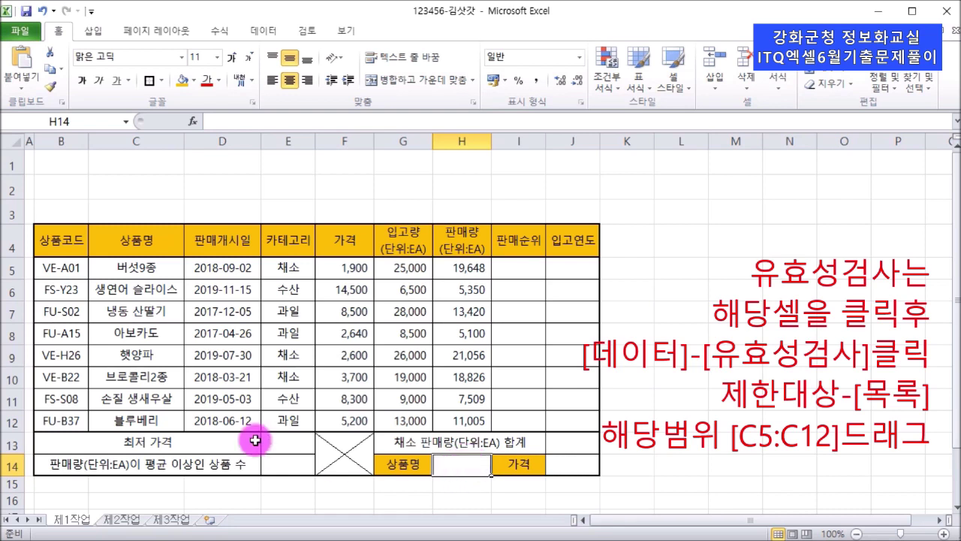
click(134, 266)
drag(133, 266, 136, 412)
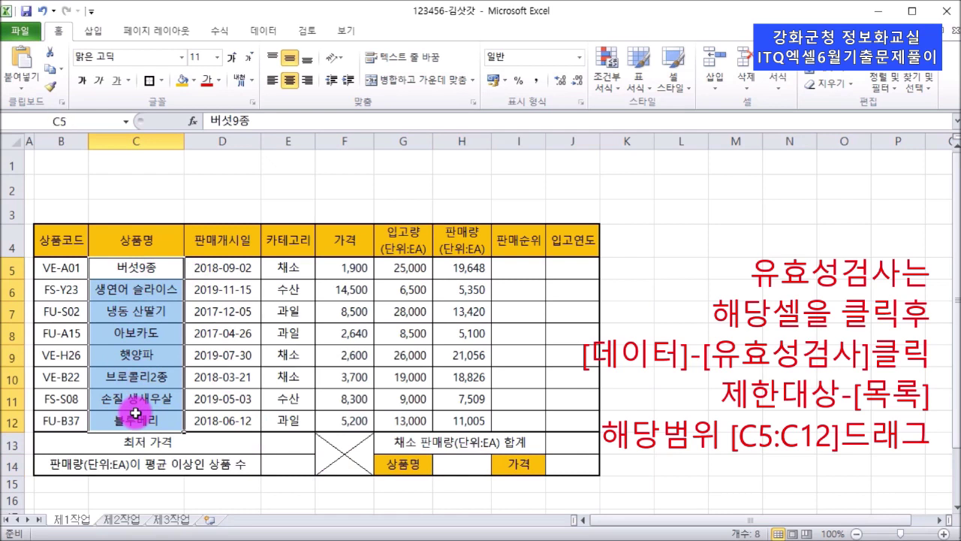
click(468, 470)
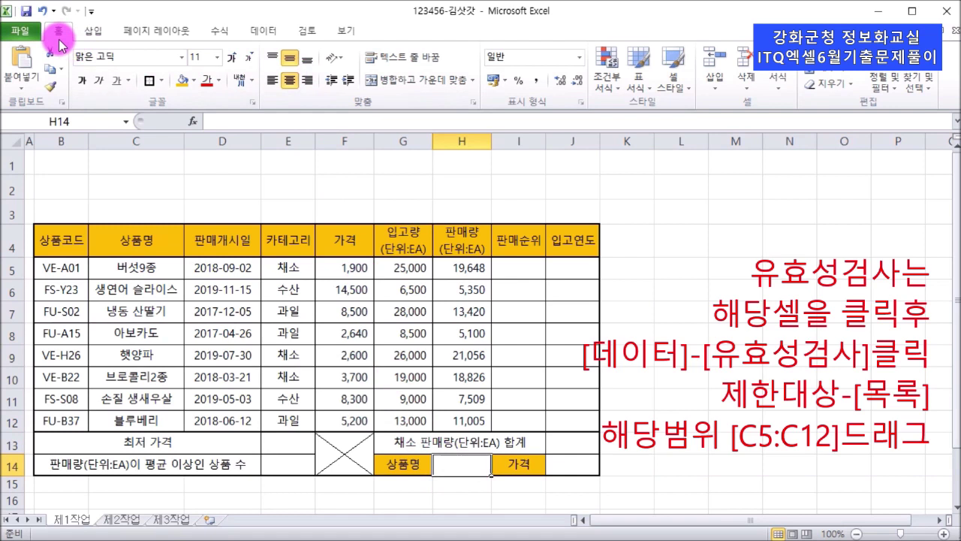
click(267, 31)
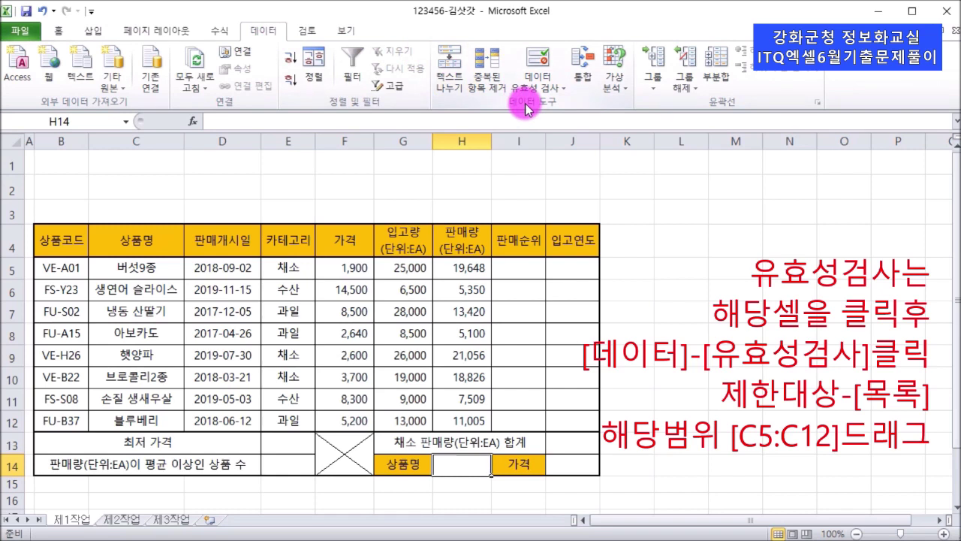
click(546, 62)
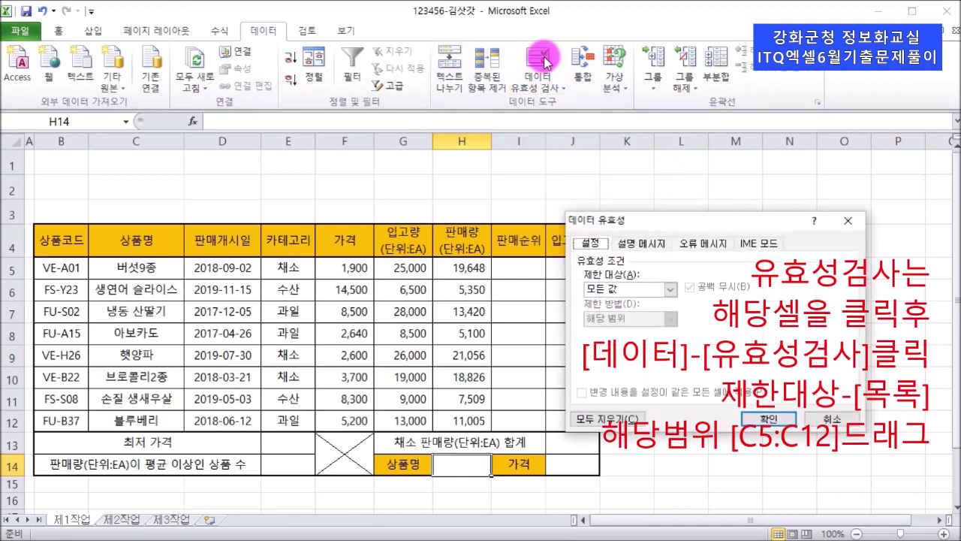
click(644, 289)
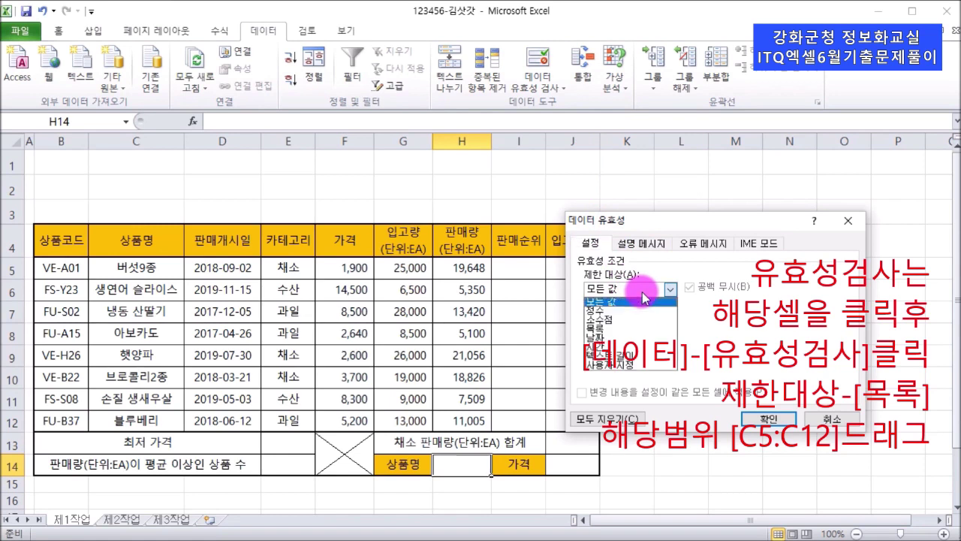
click(610, 329)
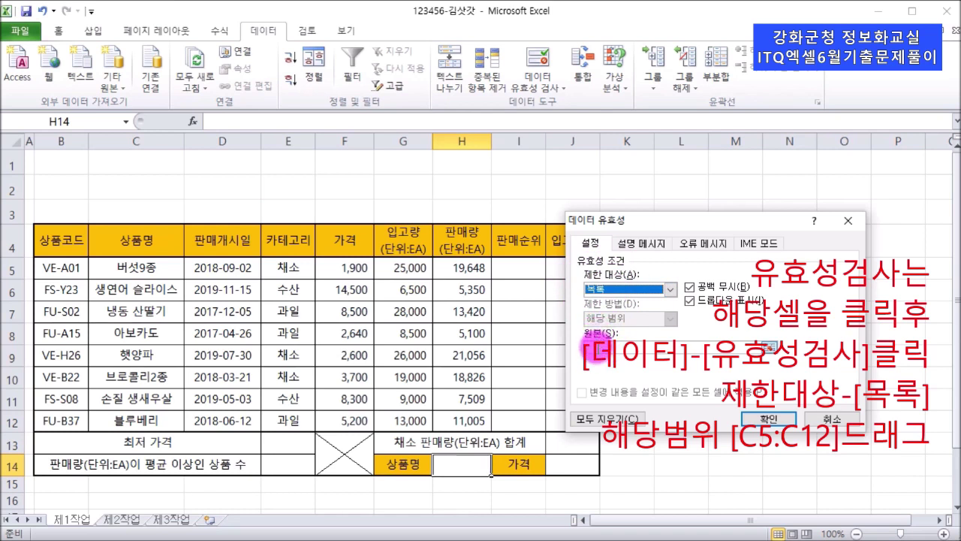
- Set the list source (원본) of H14's validation rule to the product names in C5:C12 and apply it
click(598, 347)
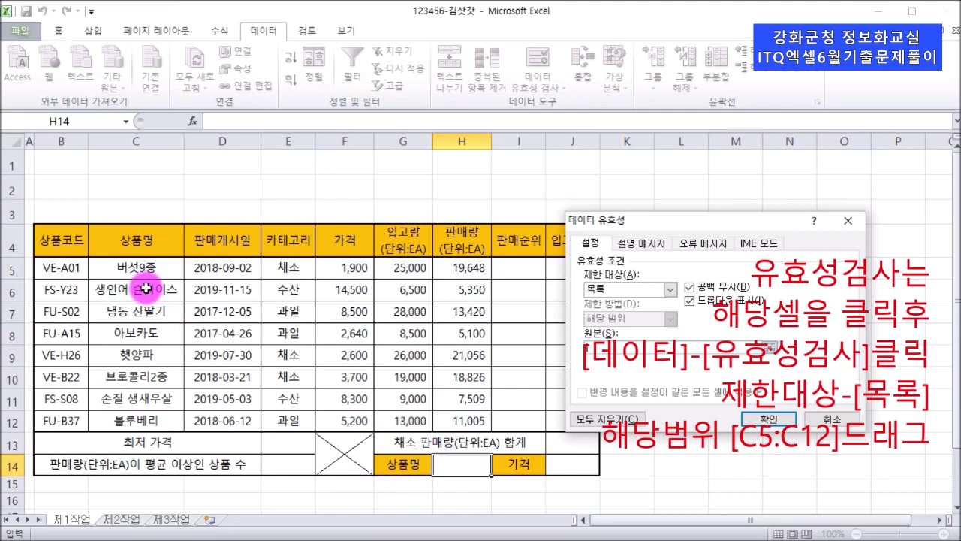
click(116, 268)
drag(116, 268, 132, 415)
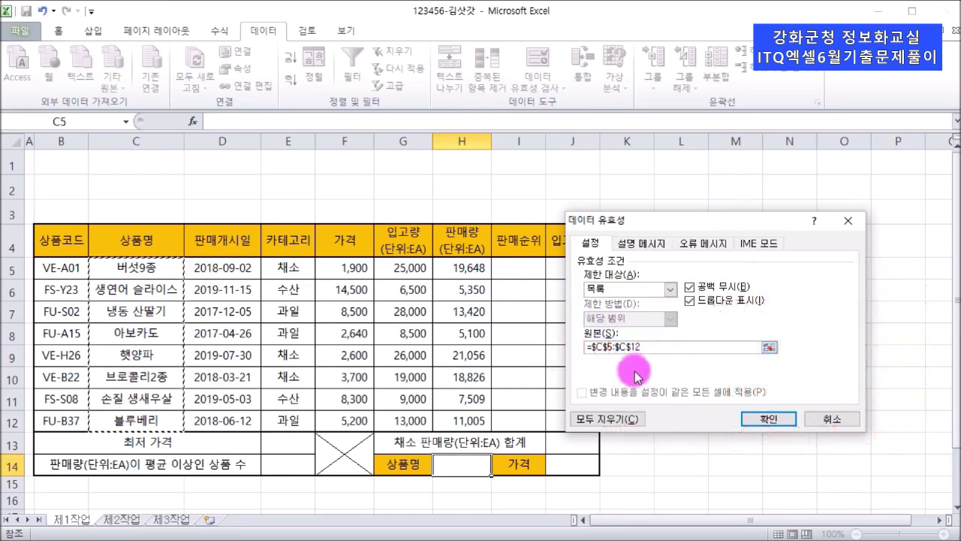
click(760, 425)
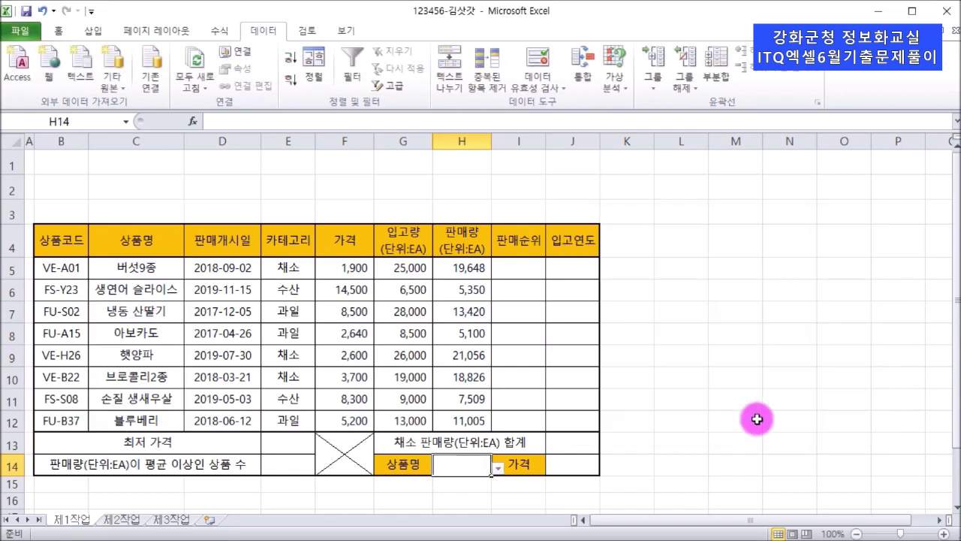
- Try out H14's product list by choosing 버섯9종, 생연어 슬라이스, 아보카도 and finally 버섯9종 again
click(499, 467)
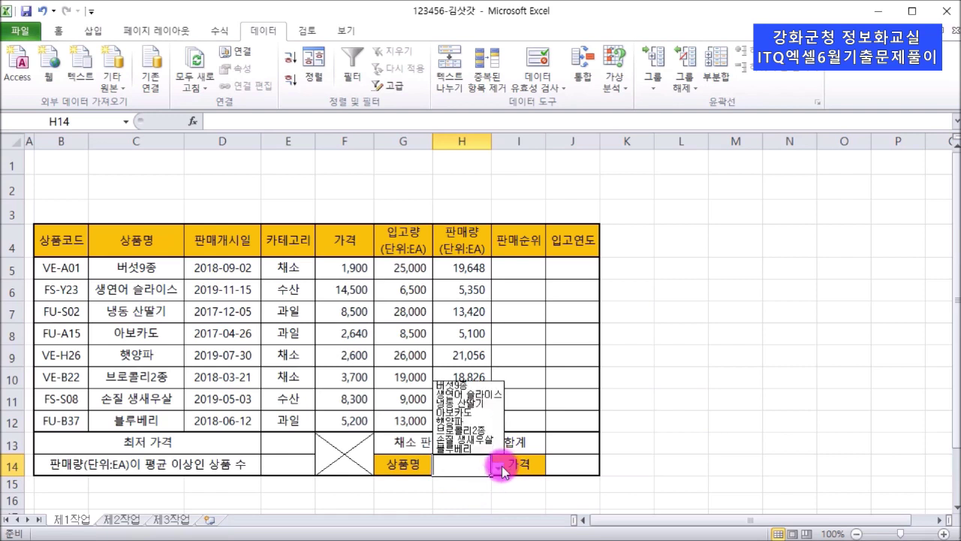
click(484, 386)
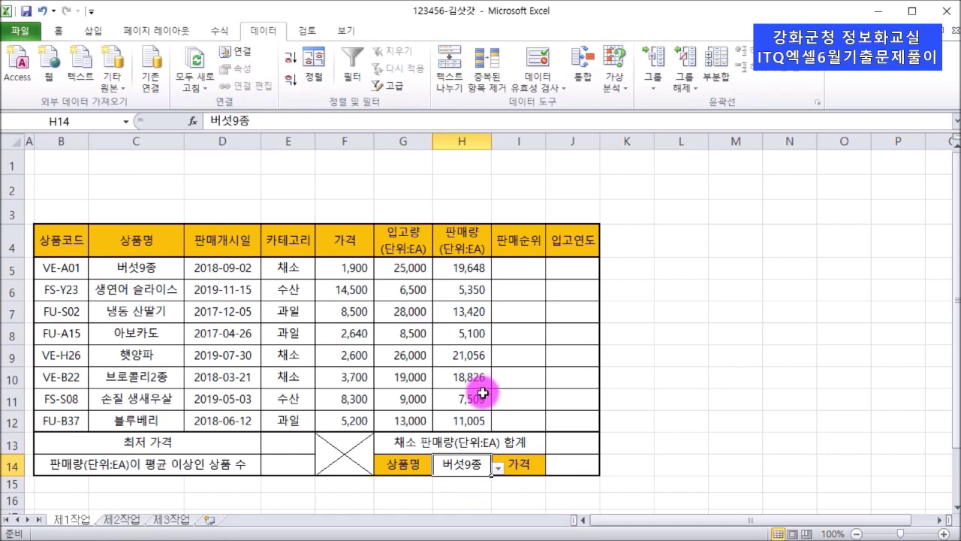
click(499, 467)
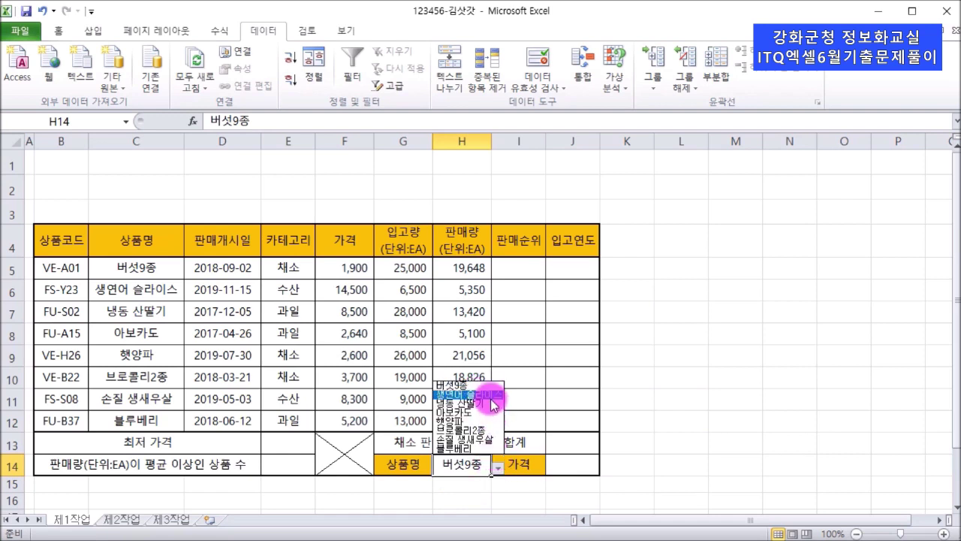
click(493, 405)
click(499, 468)
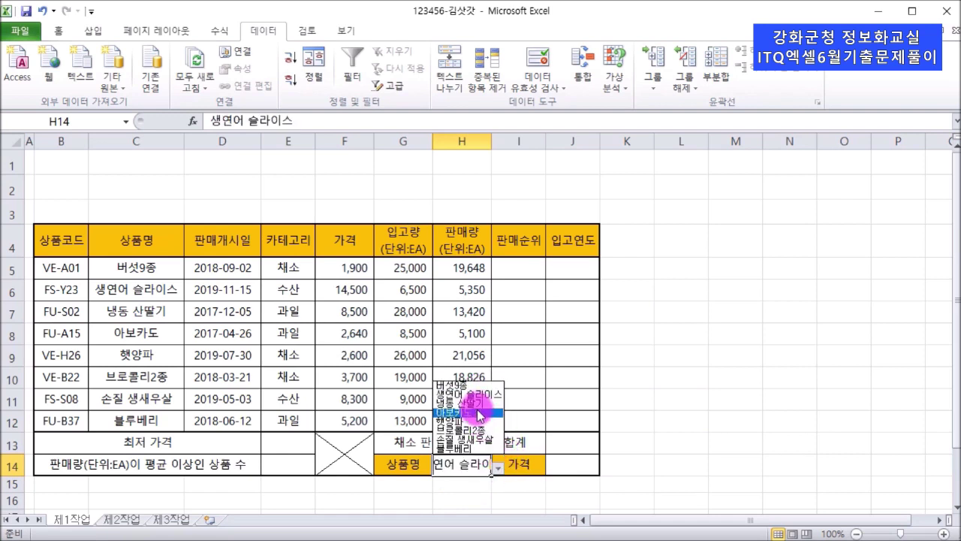
click(465, 412)
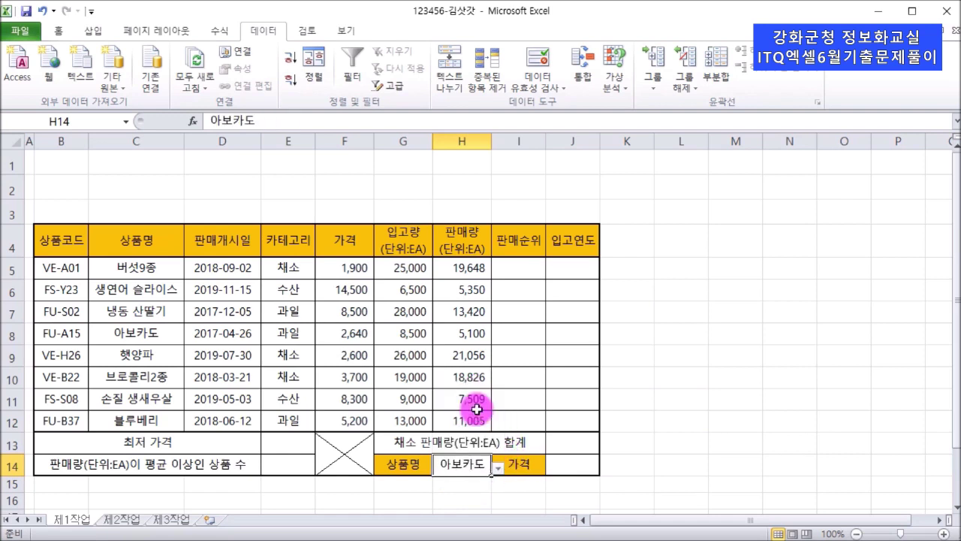
click(498, 467)
click(469, 385)
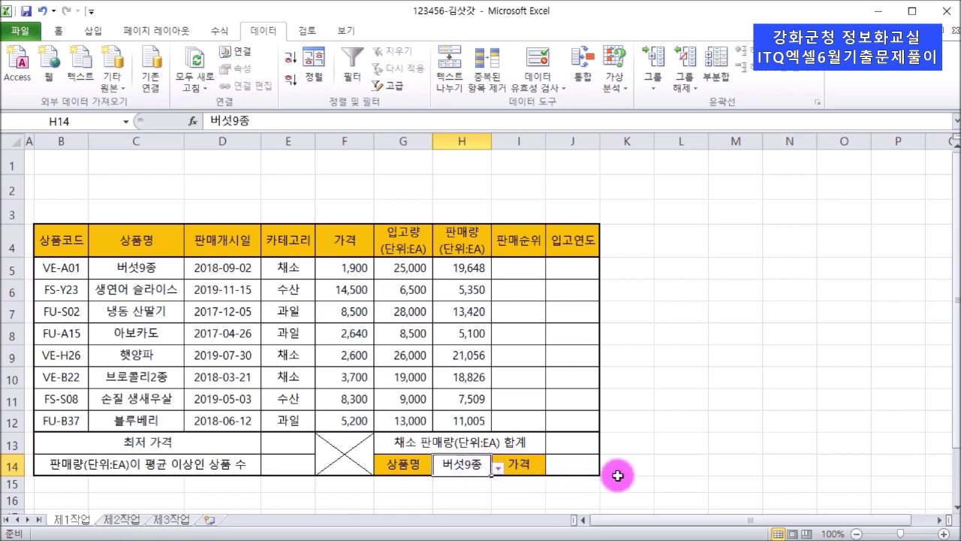
click(652, 461)
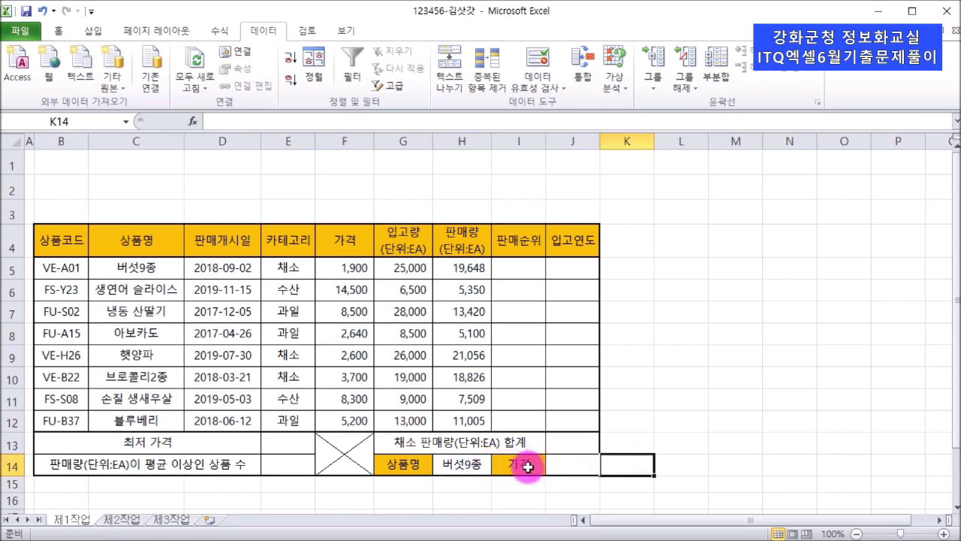
- Empty cell H14 and clear all of its data validation settings
click(464, 471)
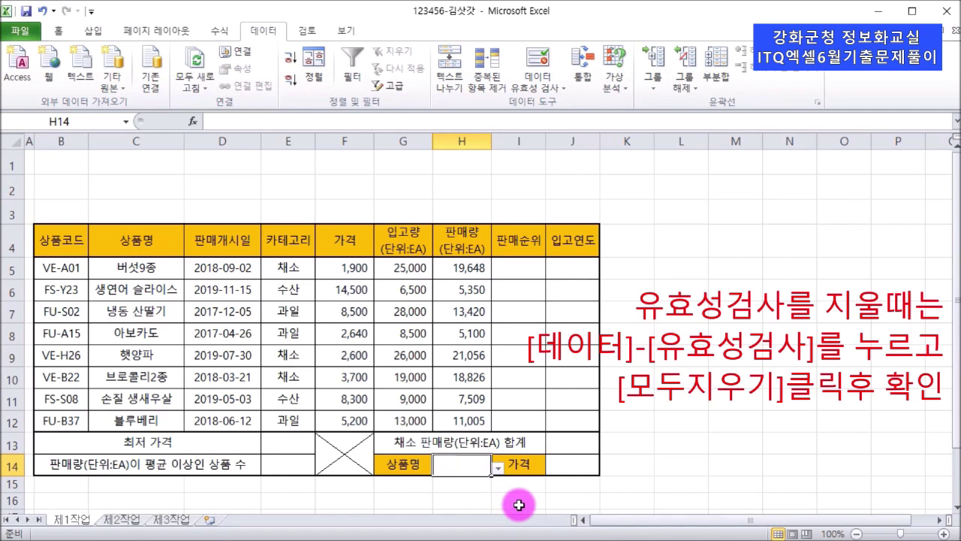
click(498, 467)
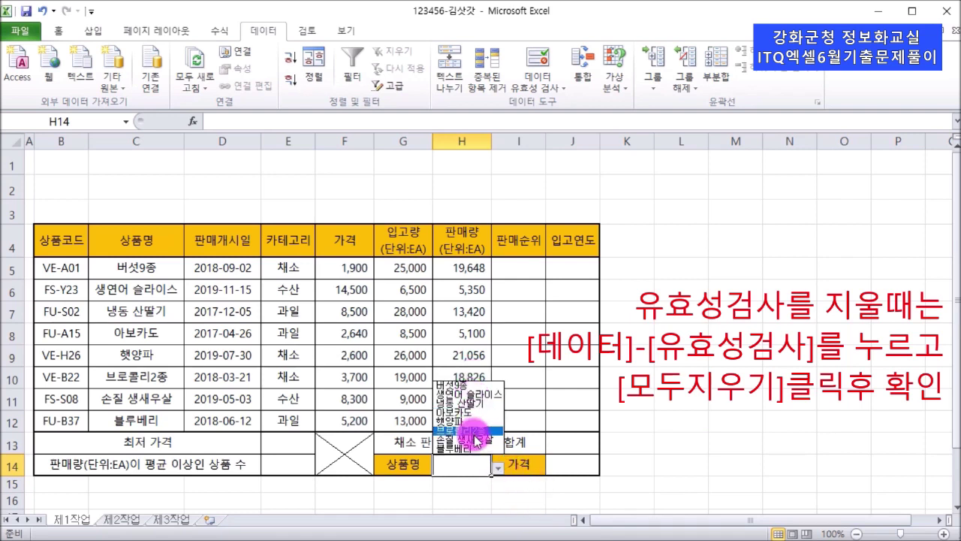
click(460, 470)
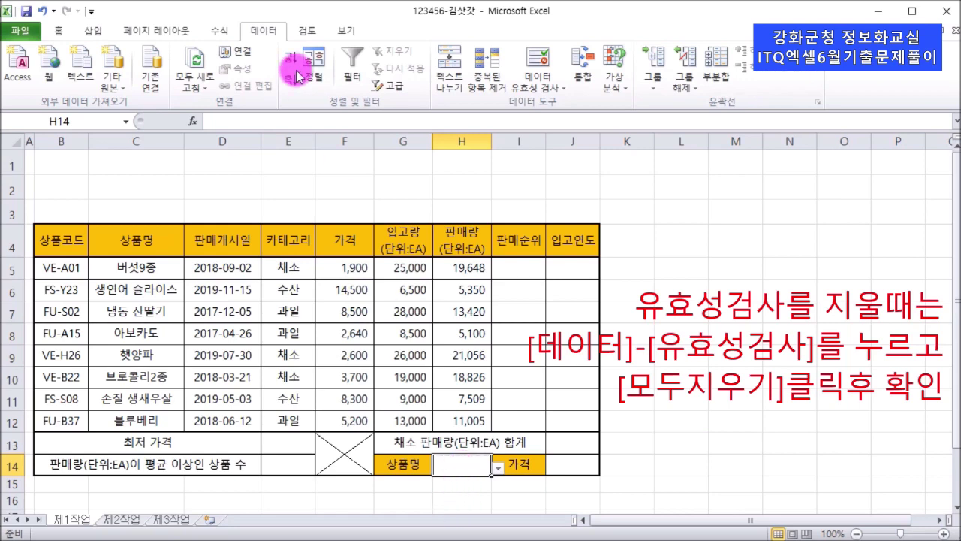
click(538, 60)
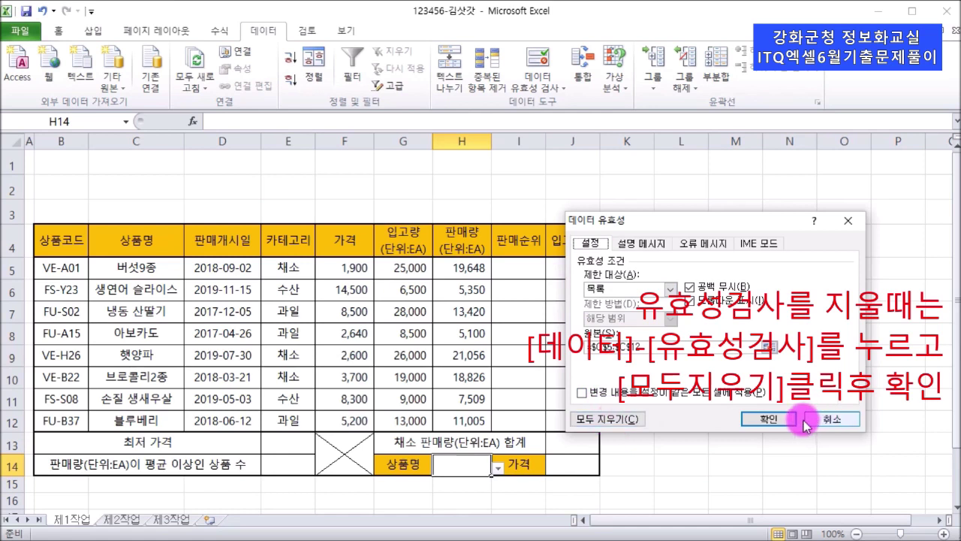
click(614, 422)
click(755, 421)
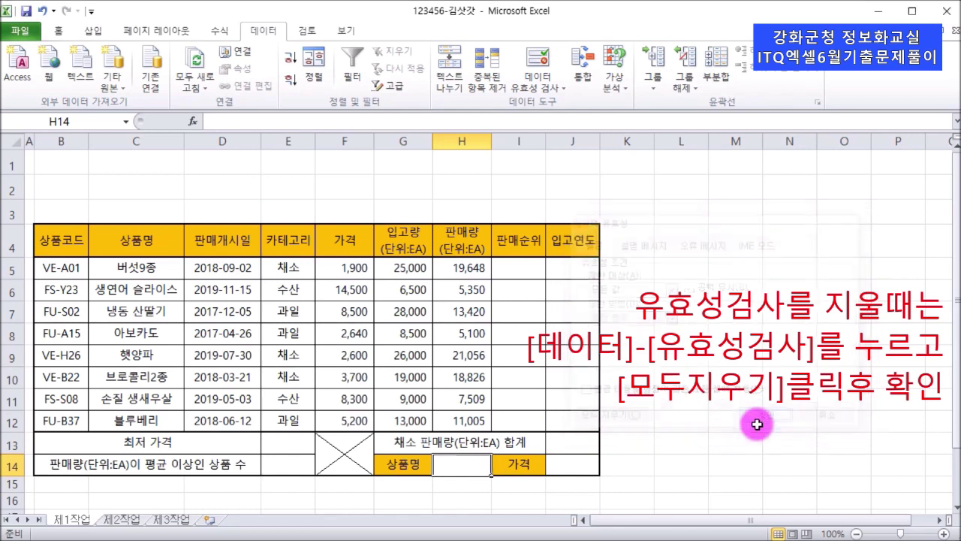
- Check whether cell H14 still offers a drop-down list by comparing it with empty cells beside the table
click(532, 496)
click(630, 457)
click(693, 451)
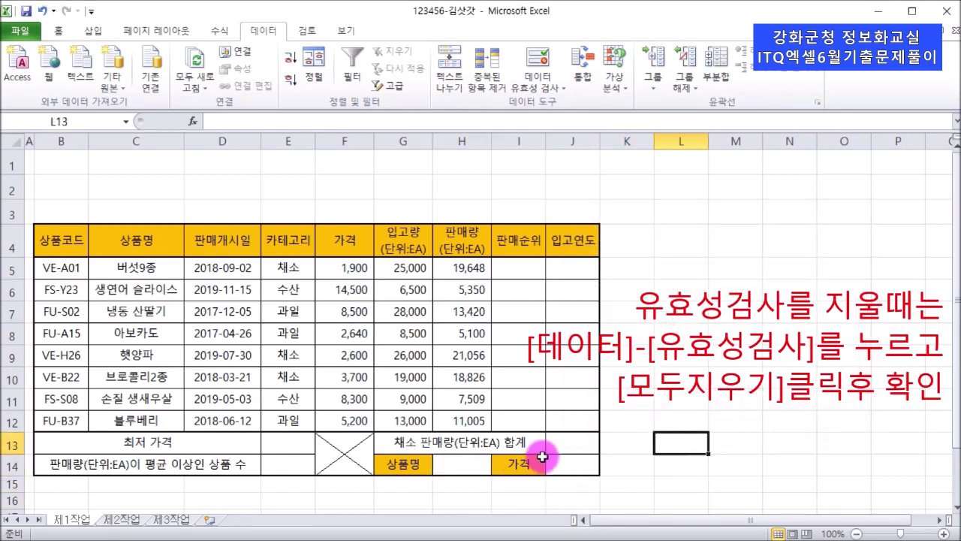
click(467, 469)
click(628, 461)
click(470, 466)
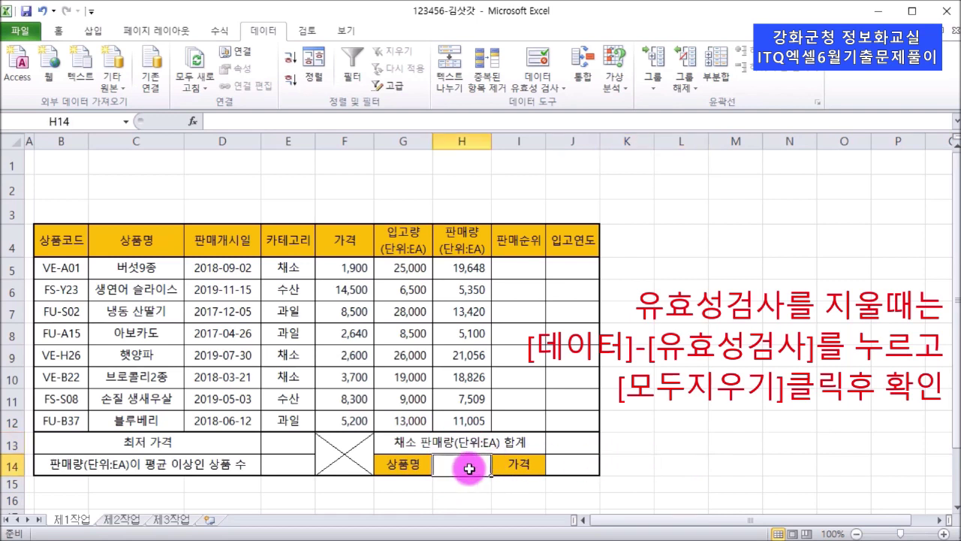
click(682, 443)
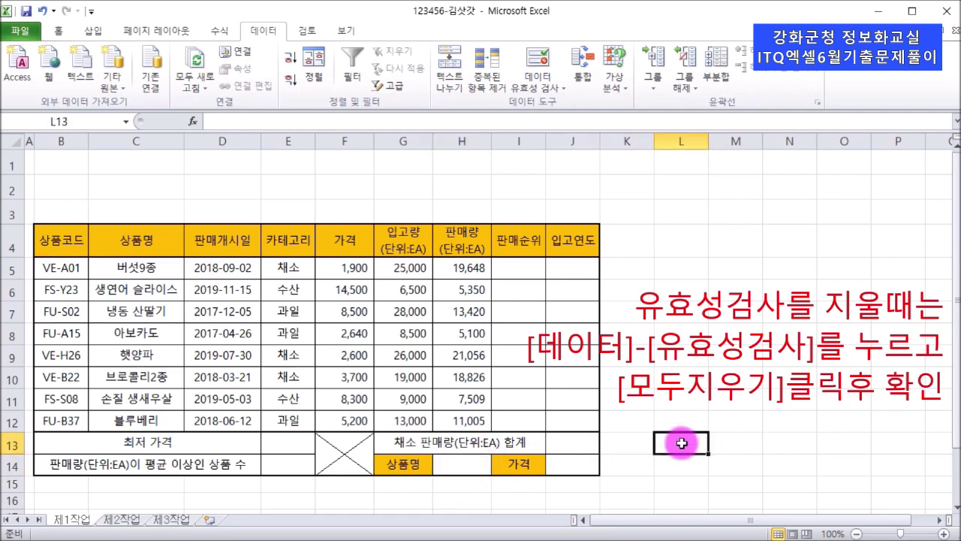
click(481, 463)
click(674, 437)
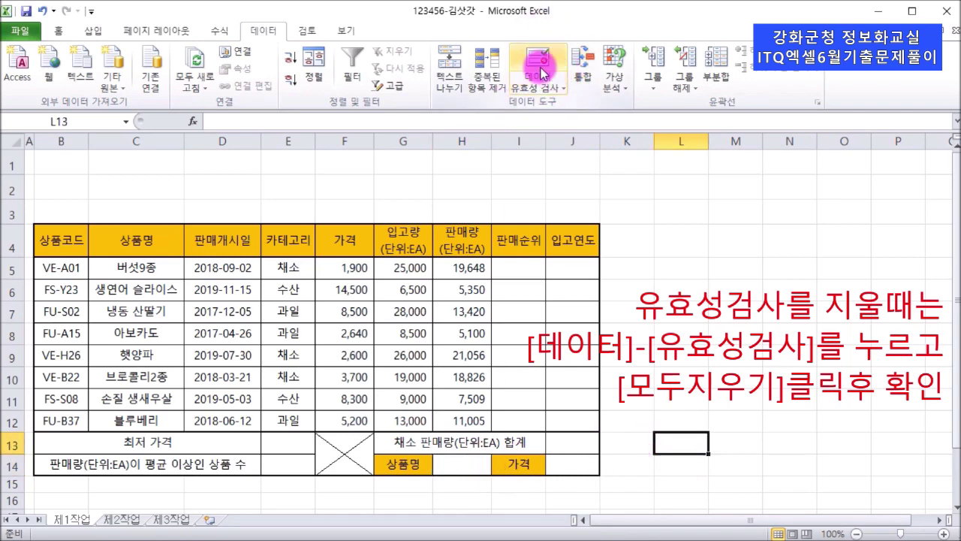
- Give H14 a data validation rule of type 목록 (list) with the product names in C5:C12 as its source (원본)
click(461, 462)
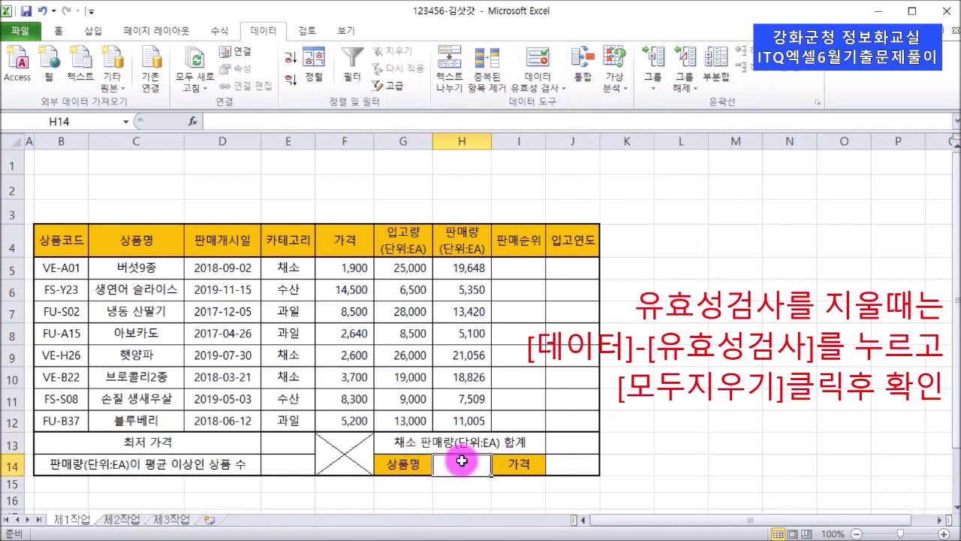
click(545, 60)
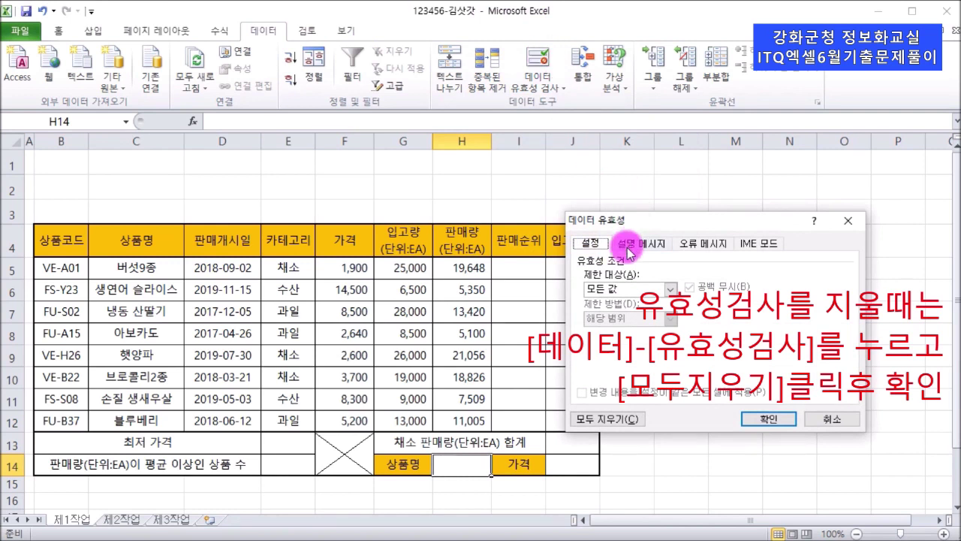
click(611, 290)
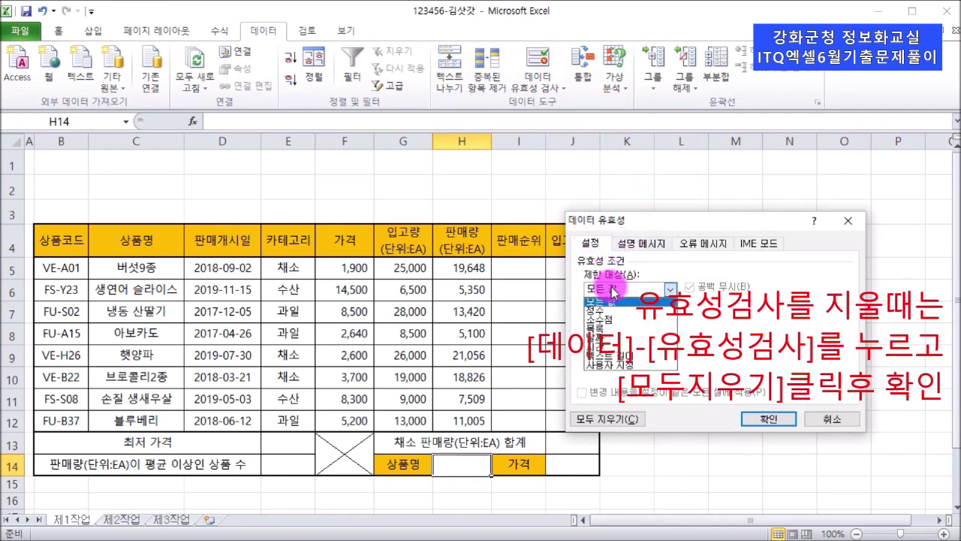
click(618, 331)
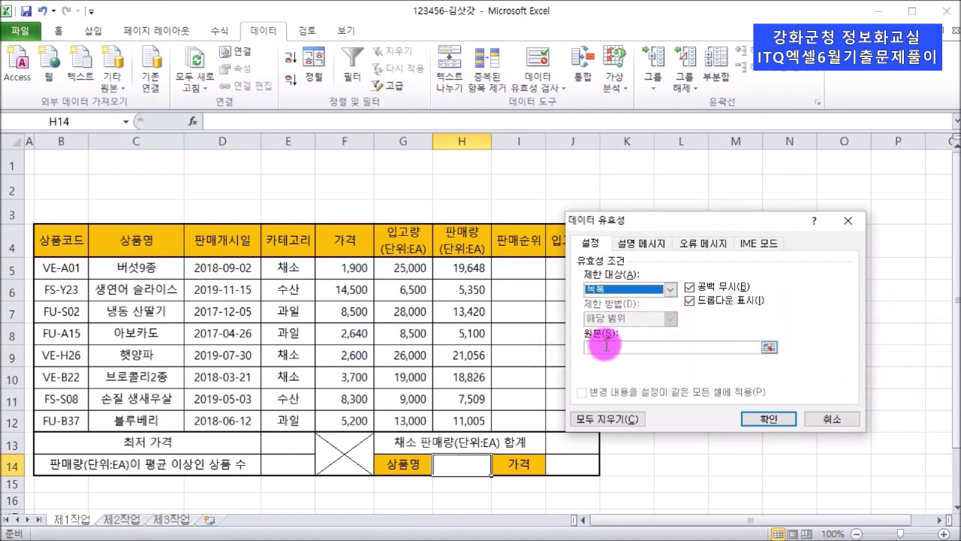
click(609, 347)
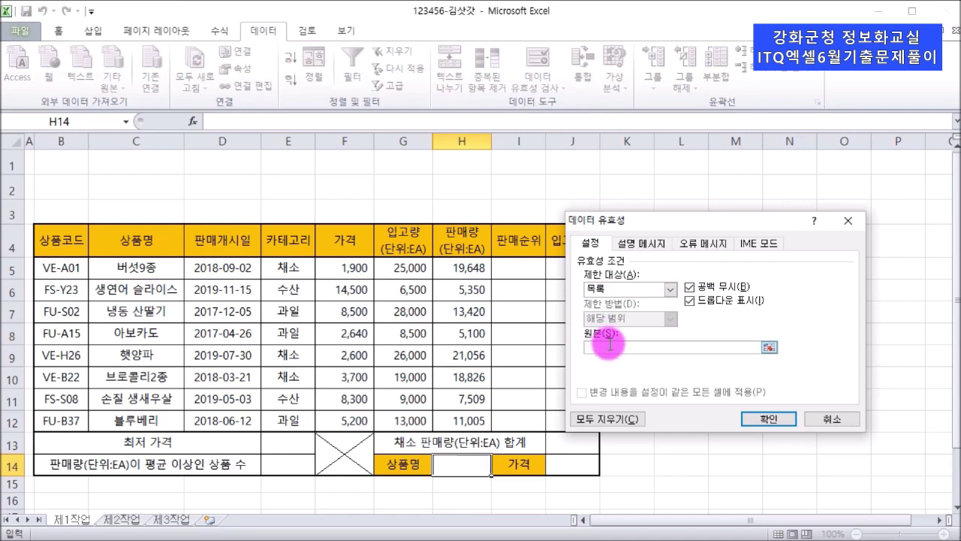
drag(148, 269, 154, 421)
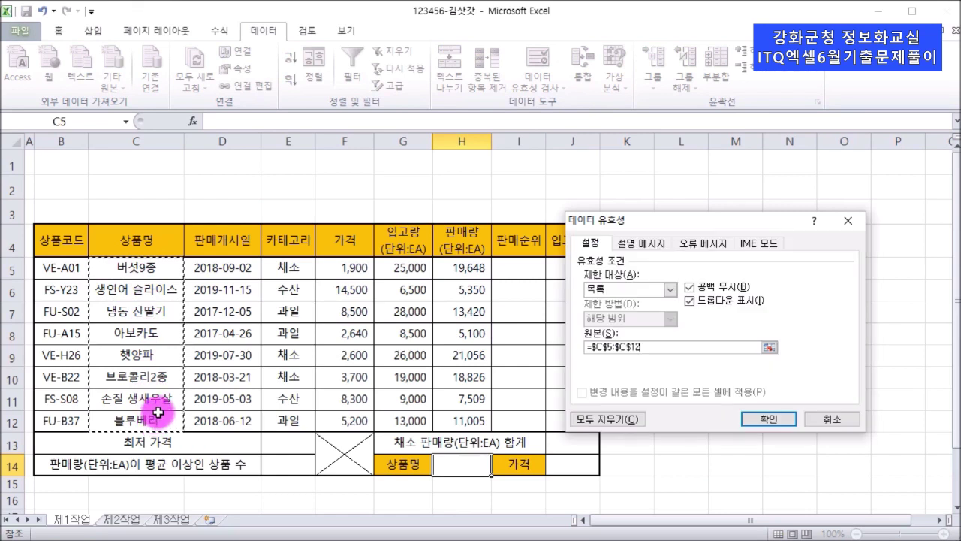
click(780, 432)
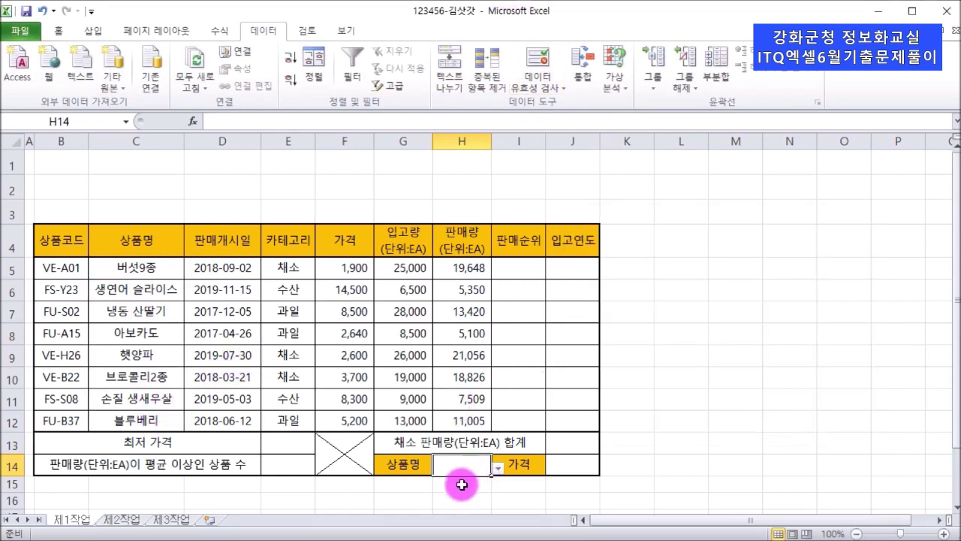
- Choose 버섯9종 from the product list in cell H14
click(497, 469)
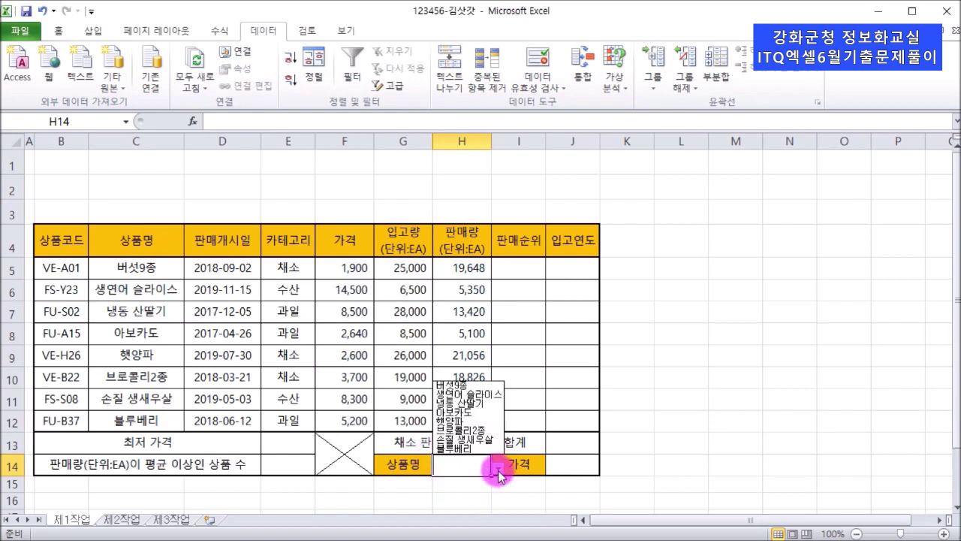
click(476, 386)
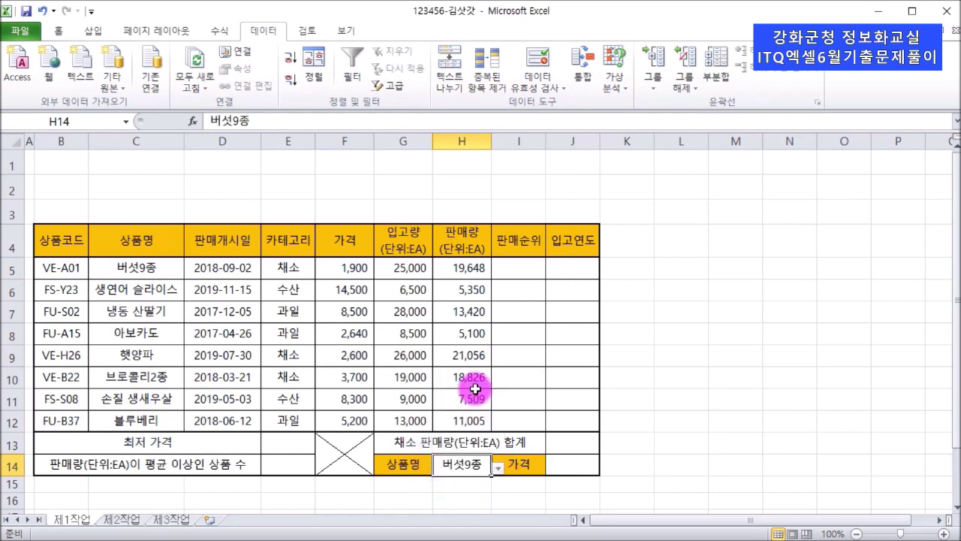
click(636, 458)
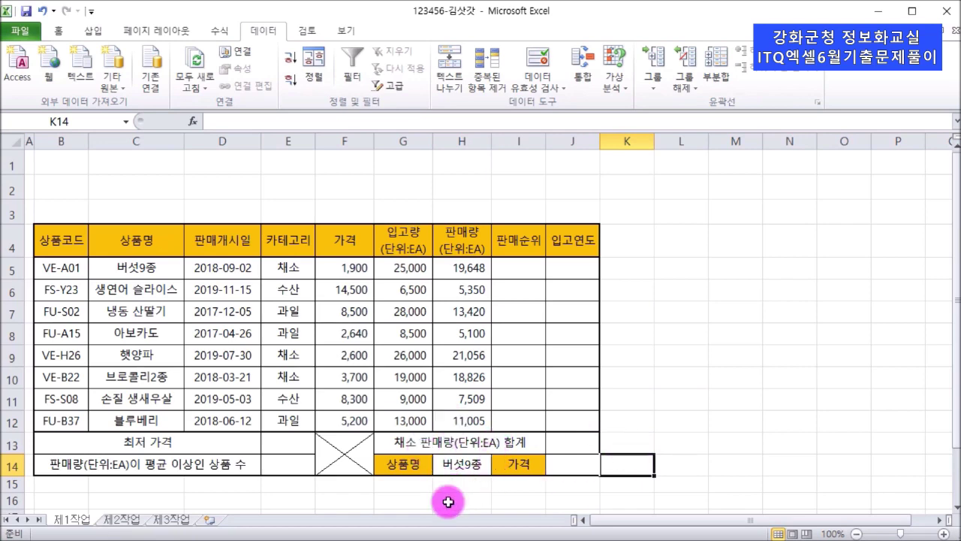
- Read the validation, F5:F12 cell format and name definition conditions in the GE06-13A exam PDF, and return to the 123456 workbook
click(329, 540)
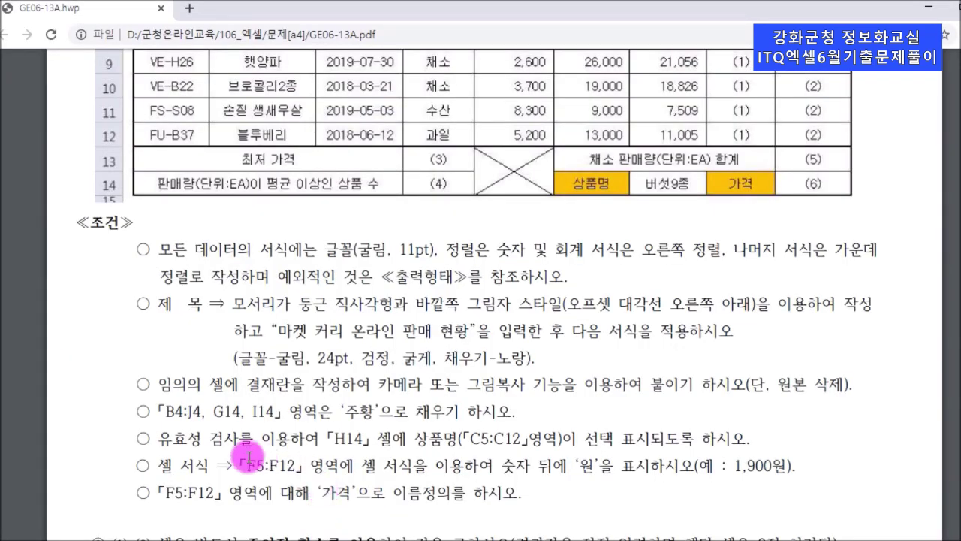
drag(159, 438, 727, 447)
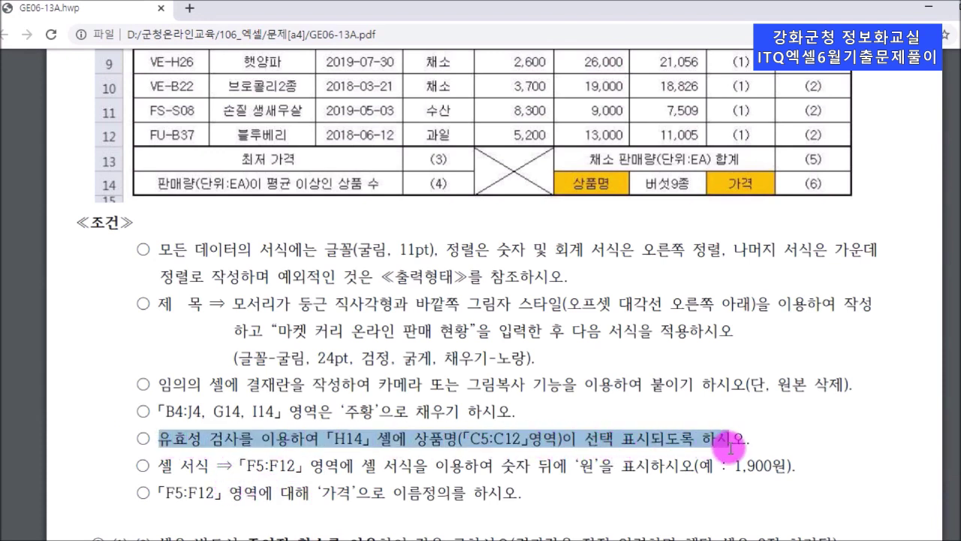
drag(306, 412, 413, 412)
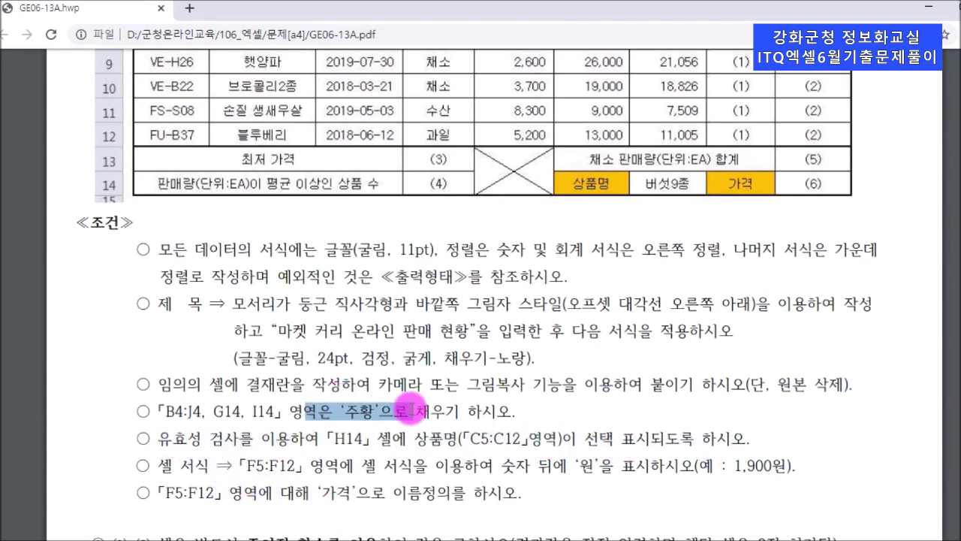
click(533, 412)
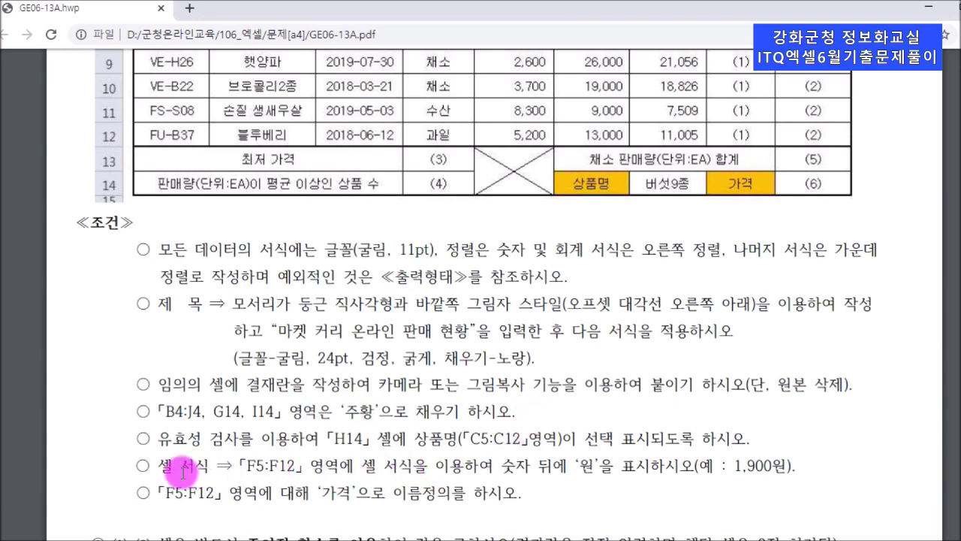
drag(161, 464, 776, 482)
click(753, 471)
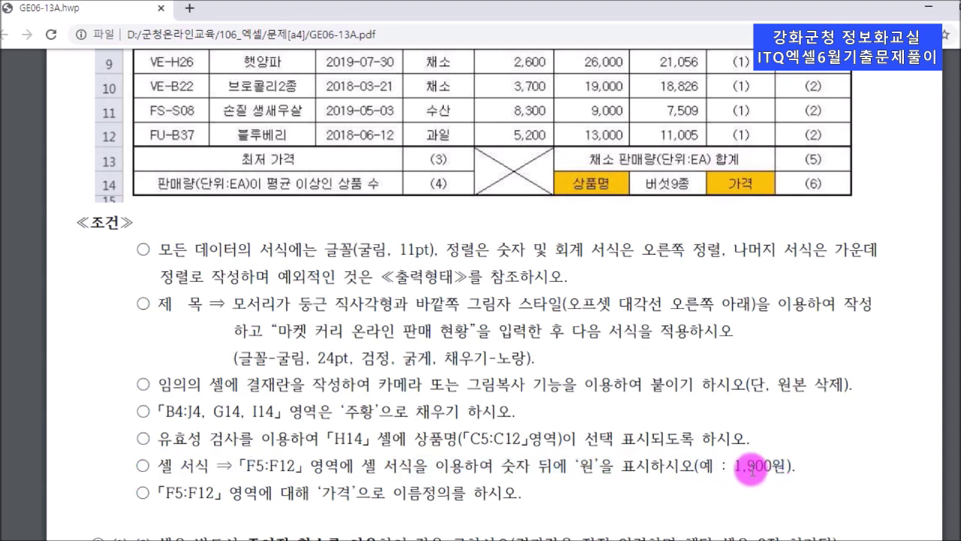
drag(248, 494, 443, 495)
click(534, 494)
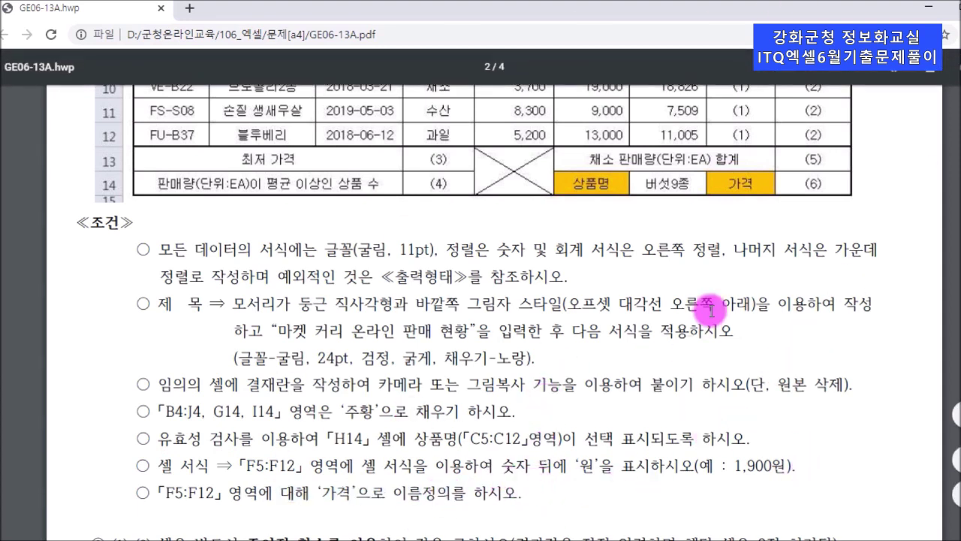
click(366, 501)
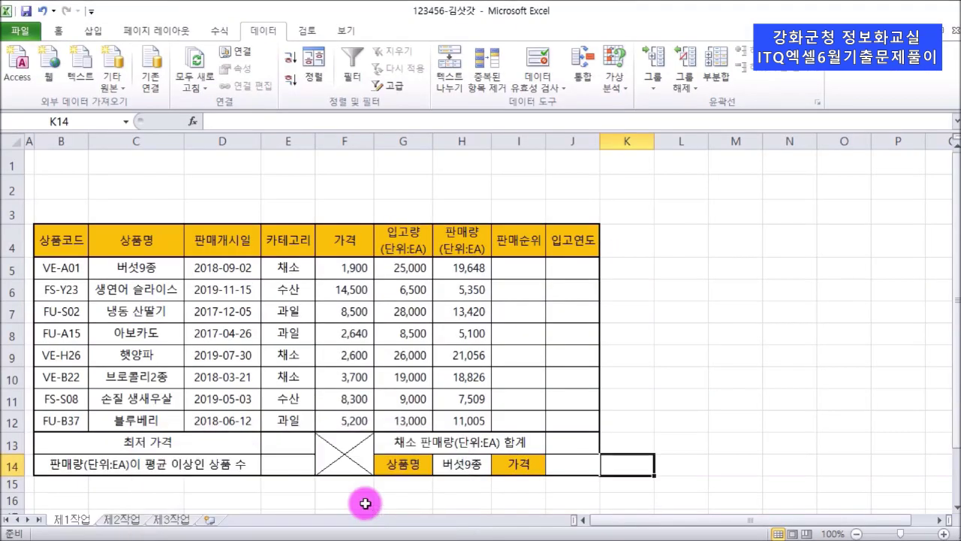
- Define the name 가격 for the price cells F5:F12
click(524, 404)
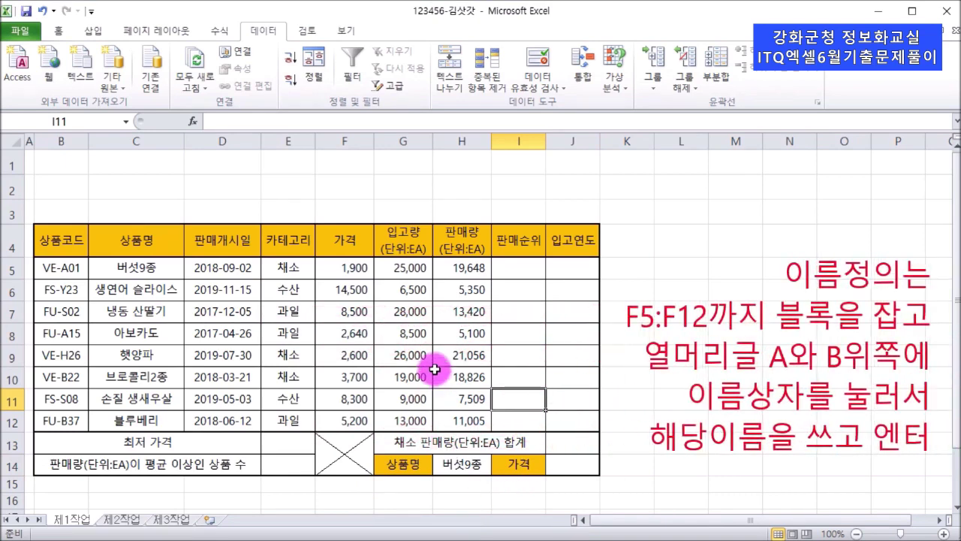
click(346, 270)
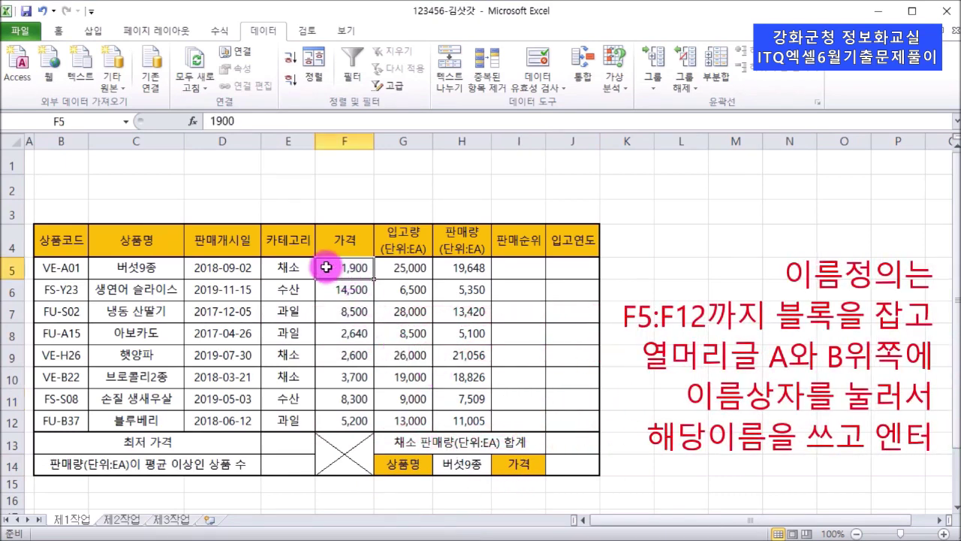
drag(327, 270, 338, 425)
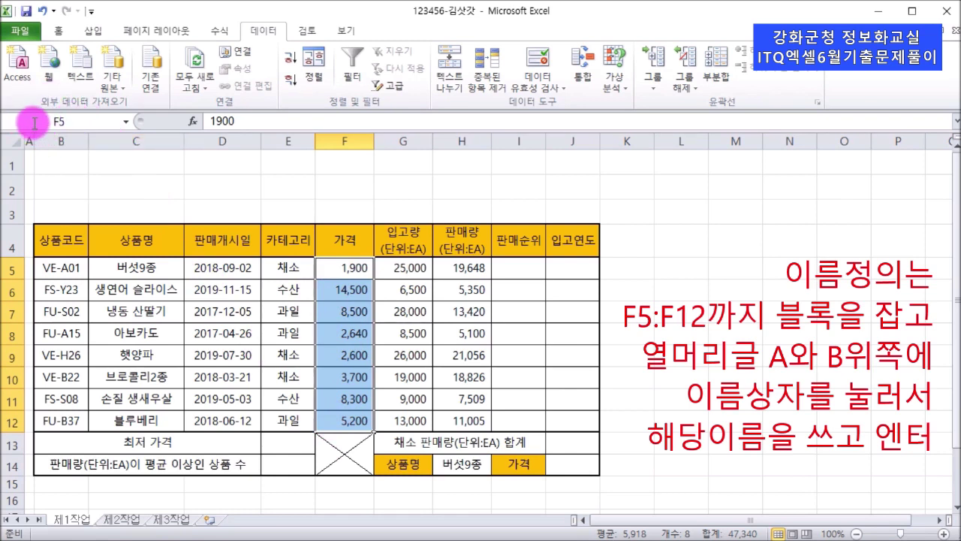
click(78, 121)
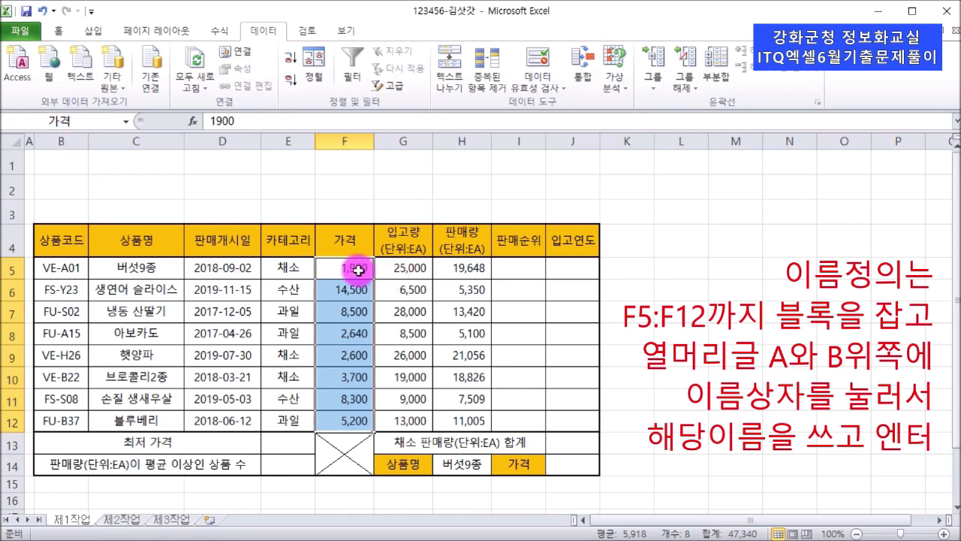
- Check the name 가격 by comparing the whole F5:F12 selection with individual price cells
drag(359, 269, 344, 419)
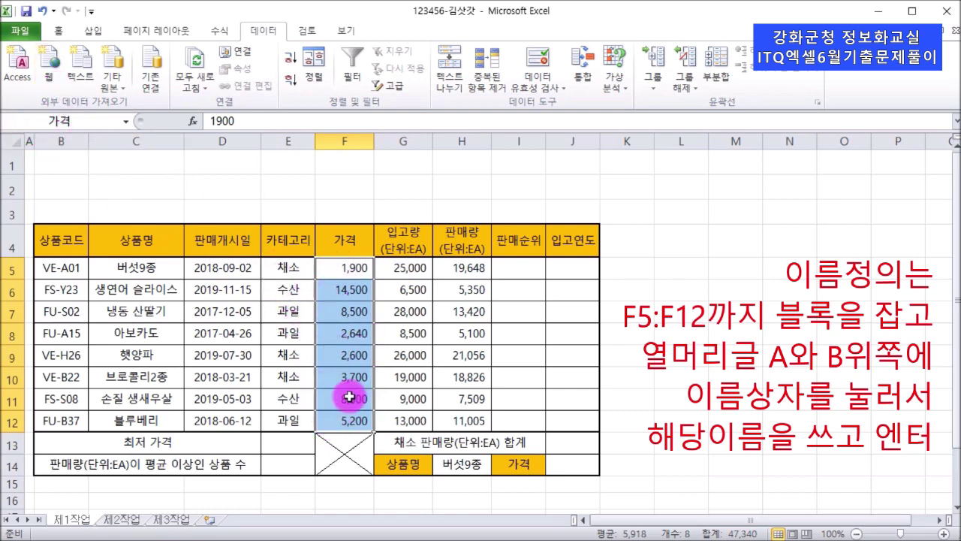
click(345, 270)
click(348, 290)
click(349, 332)
click(363, 379)
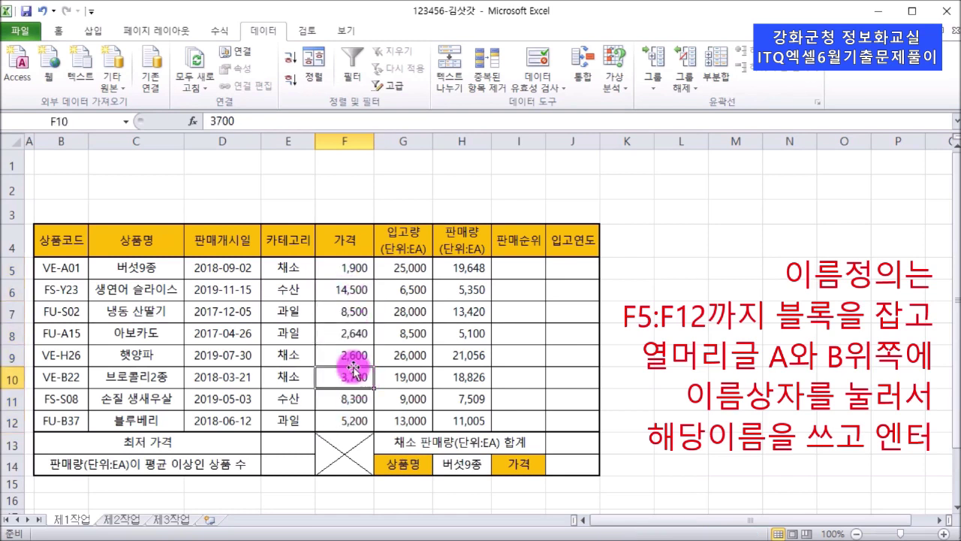
- Apply the custom (사용자 지정) number format #,##0"원" to the price cells F5:F12
drag(343, 268, 354, 310)
drag(355, 406, 357, 417)
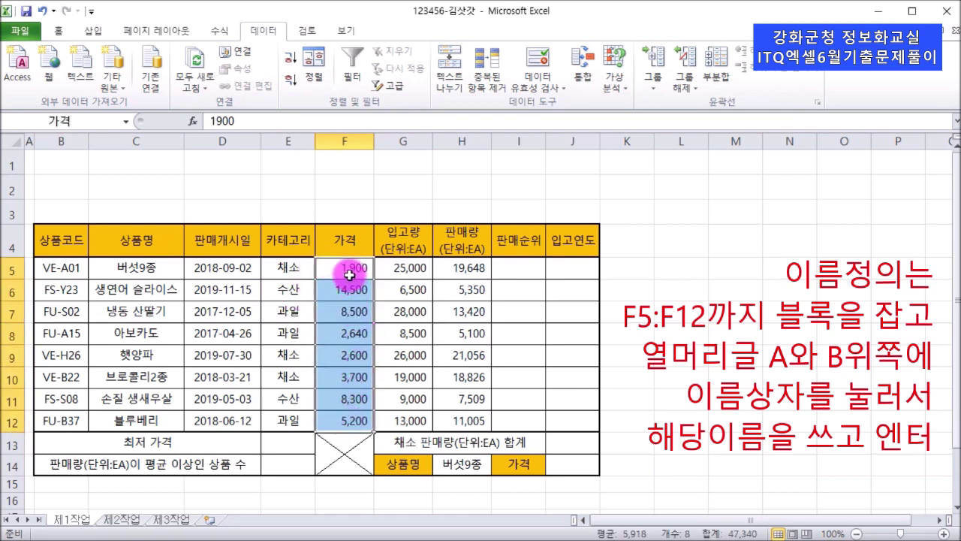
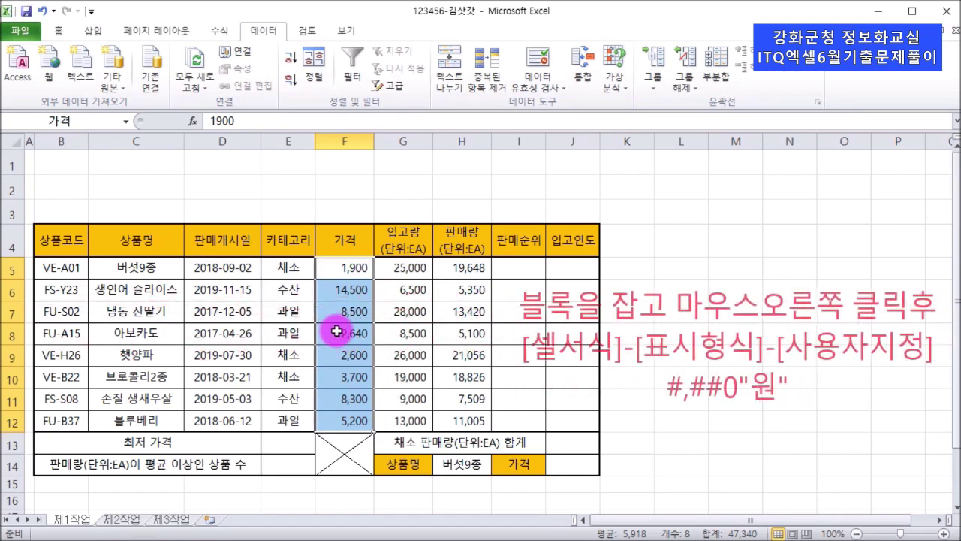
right_click(337, 331)
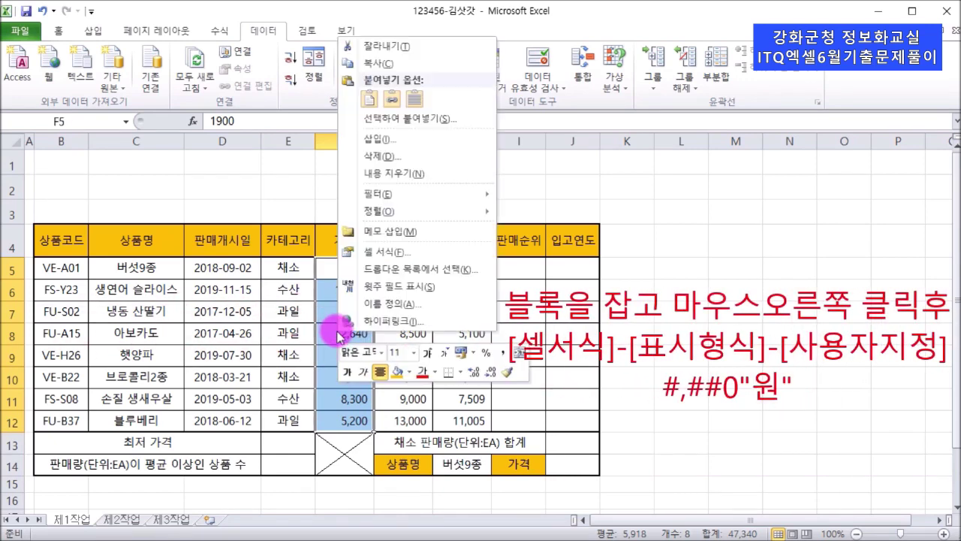
click(394, 258)
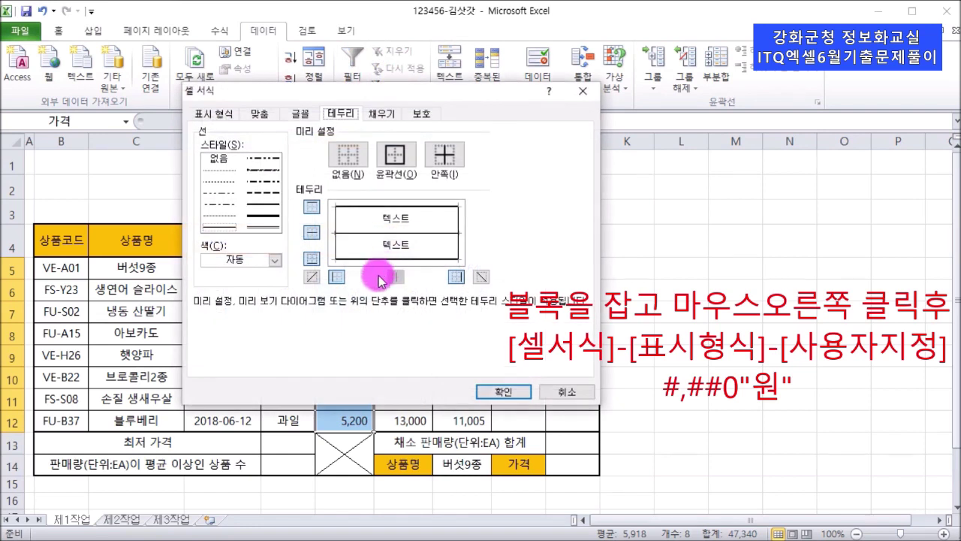
click(212, 113)
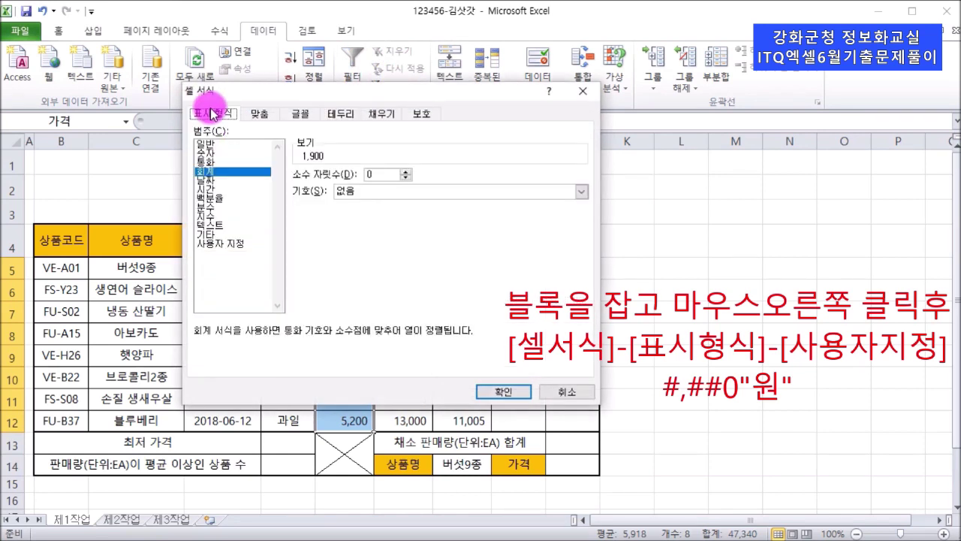
click(227, 246)
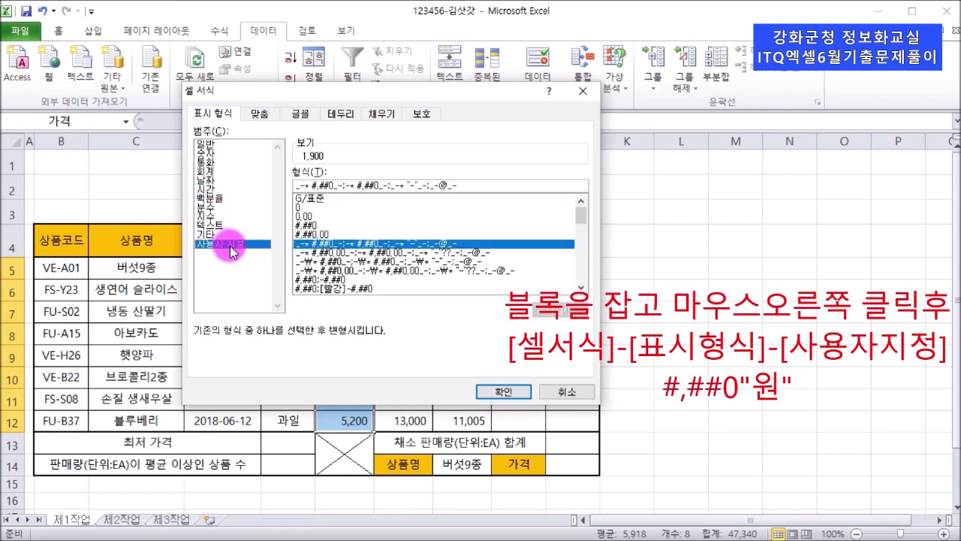
click(313, 225)
mouse_move(580, 217)
mouse_down()
mouse_move(578, 281)
mouse_move(580, 213)
mouse_up()
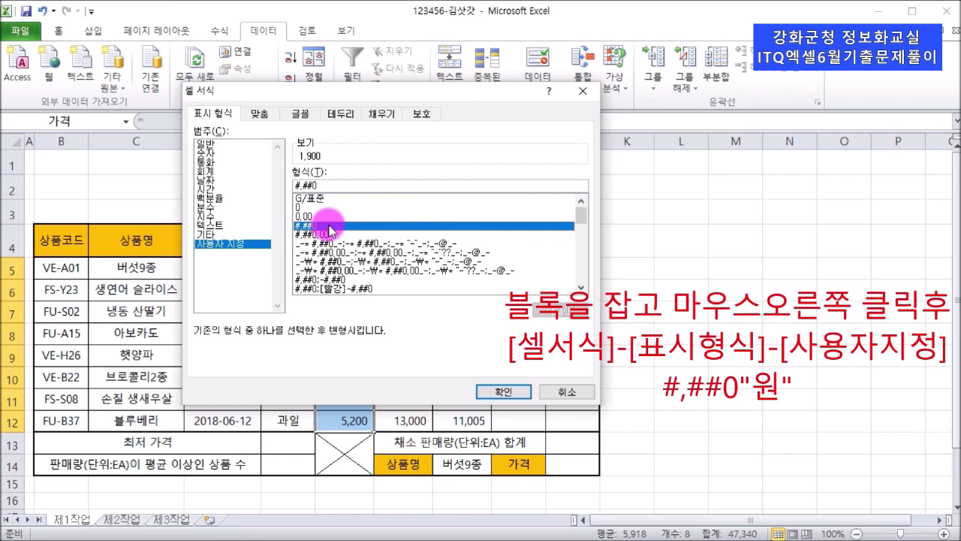
click(335, 185)
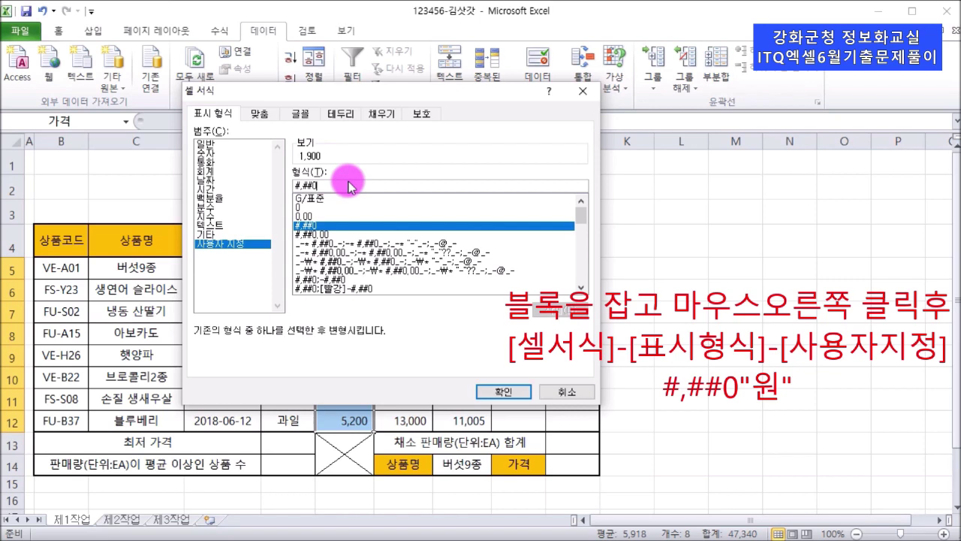
text(원)
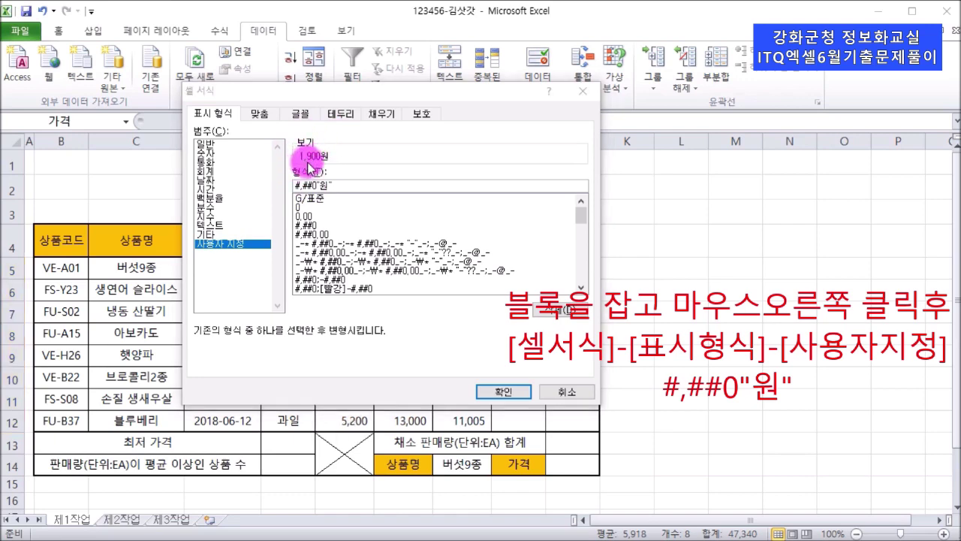
click(499, 390)
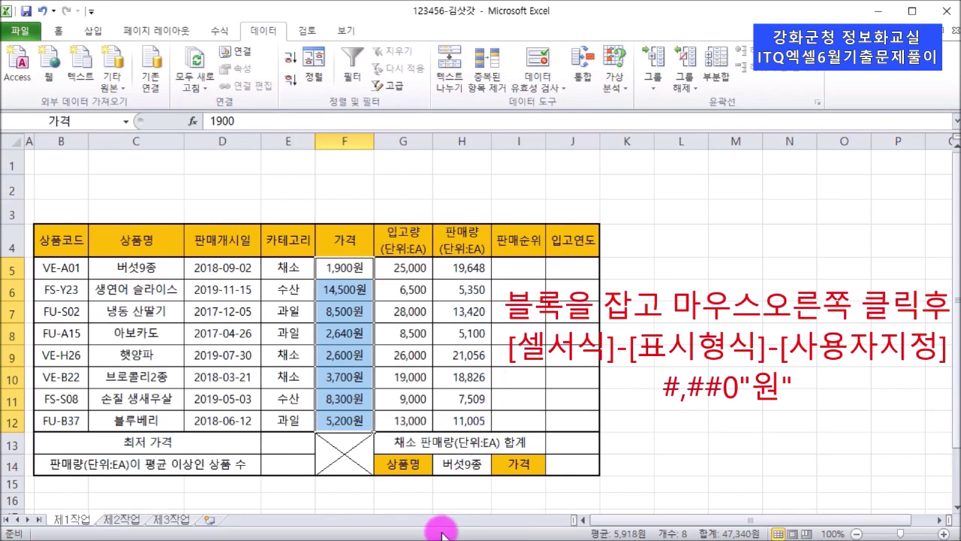
- Compare the displayed prices in F5:F12 with the underlying cell values
click(346, 270)
click(344, 289)
click(344, 333)
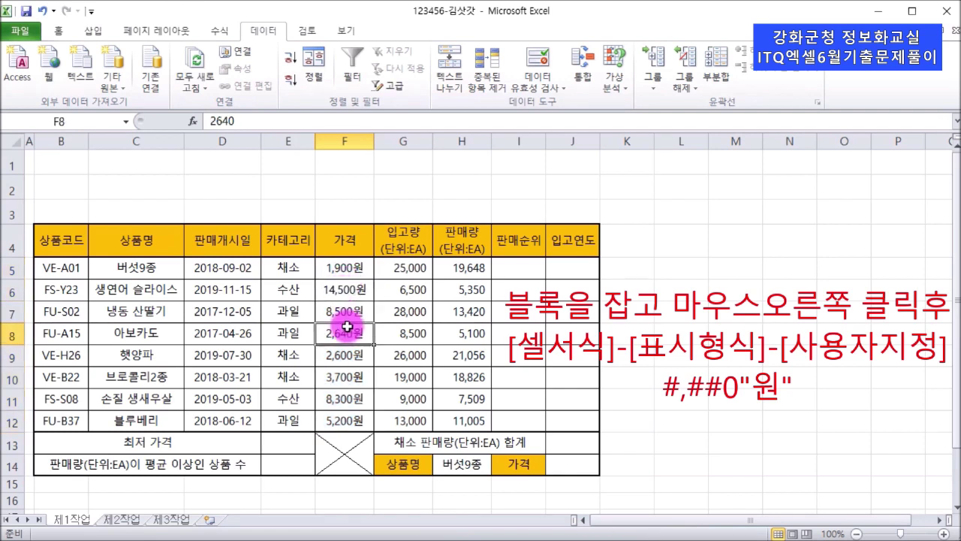
click(342, 272)
click(347, 293)
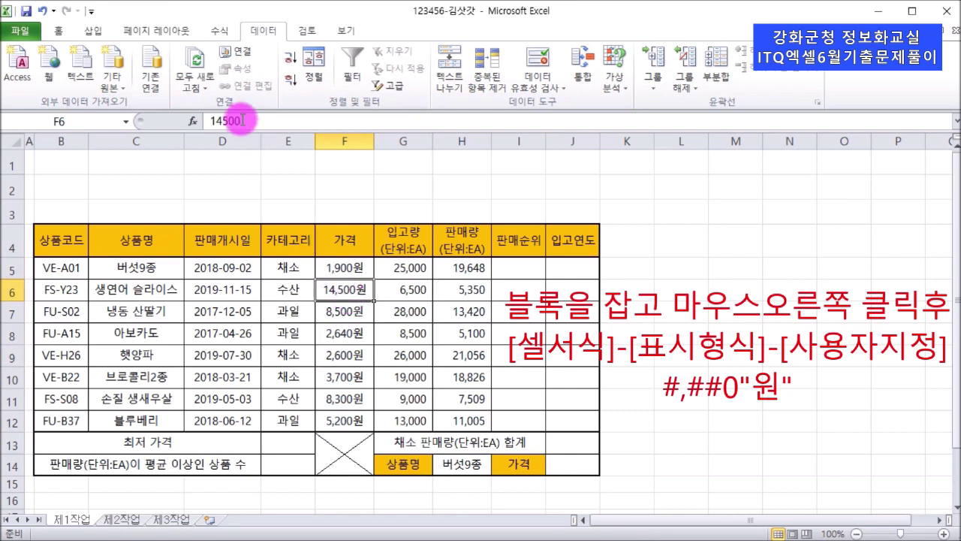
click(343, 269)
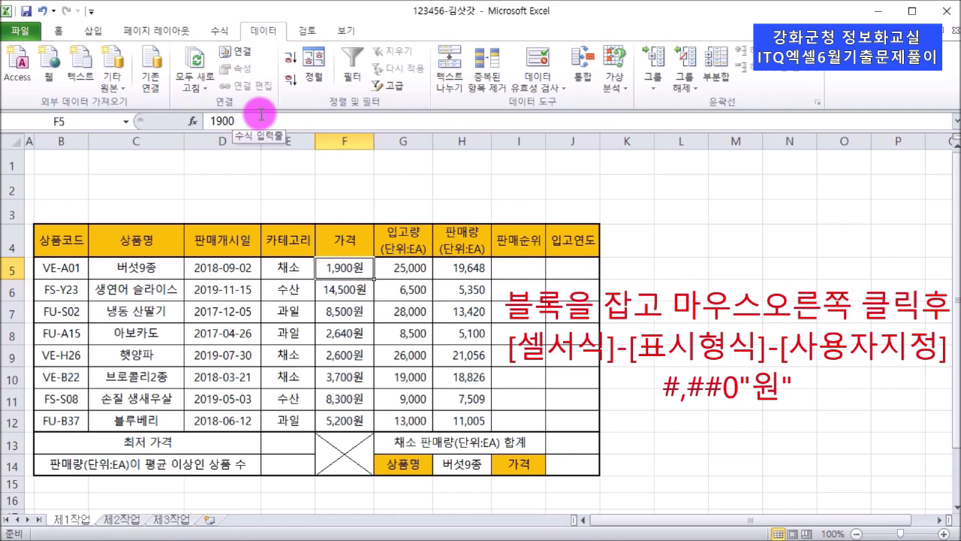
click(354, 309)
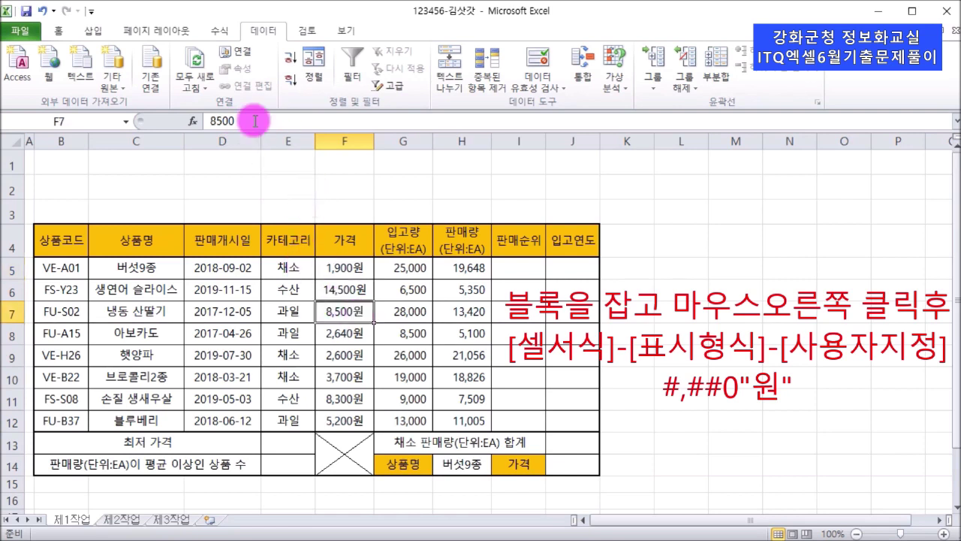
click(353, 272)
click(345, 332)
click(349, 413)
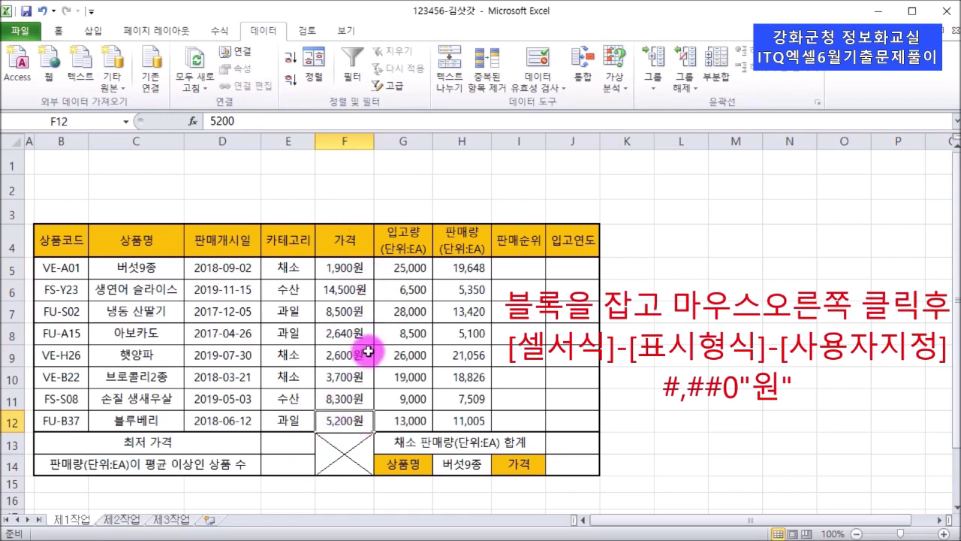
click(350, 269)
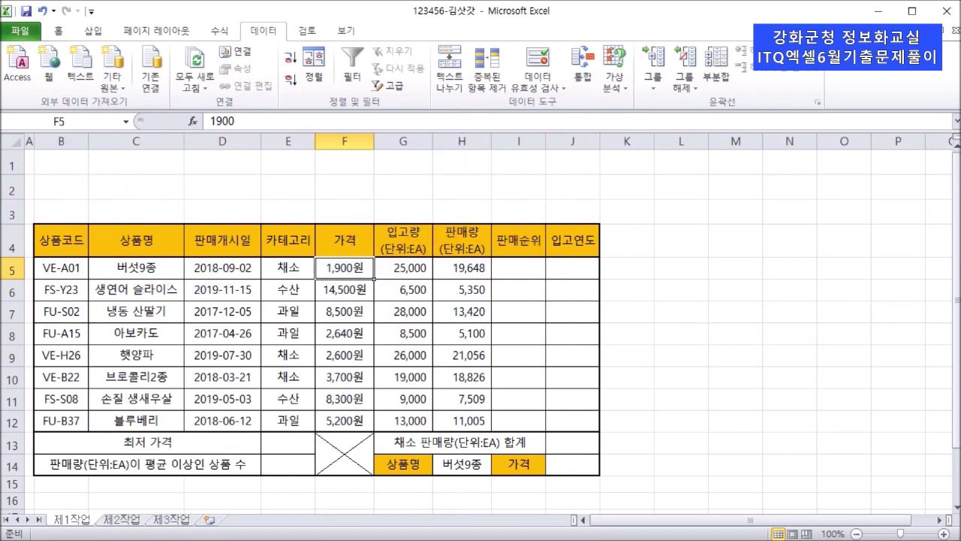
- Review the sample output and the title shape conditions in the GE06-13A exam PDF, and return to the 123456 workbook
mouse_move(299, 540)
click(323, 518)
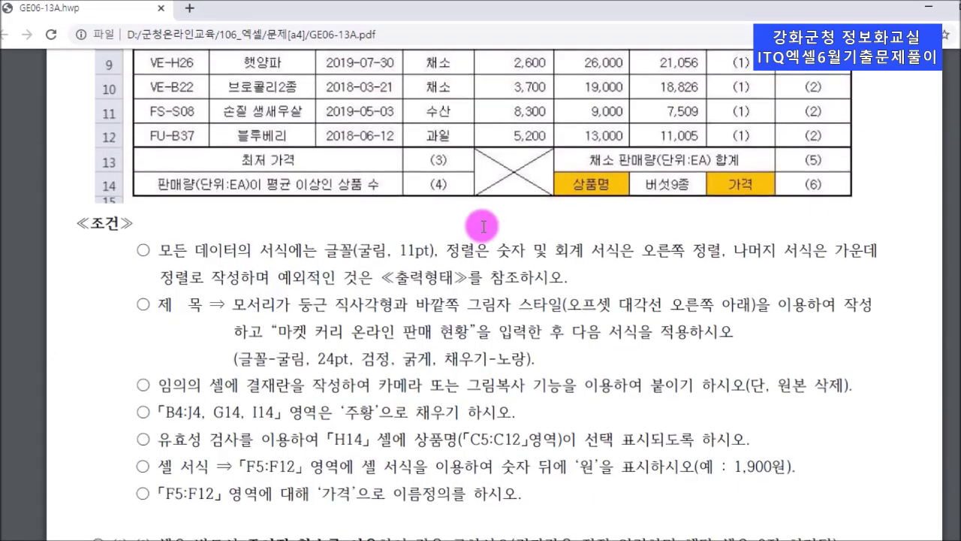
scroll(481, 229, up, 5)
scroll(482, 229, up, 2)
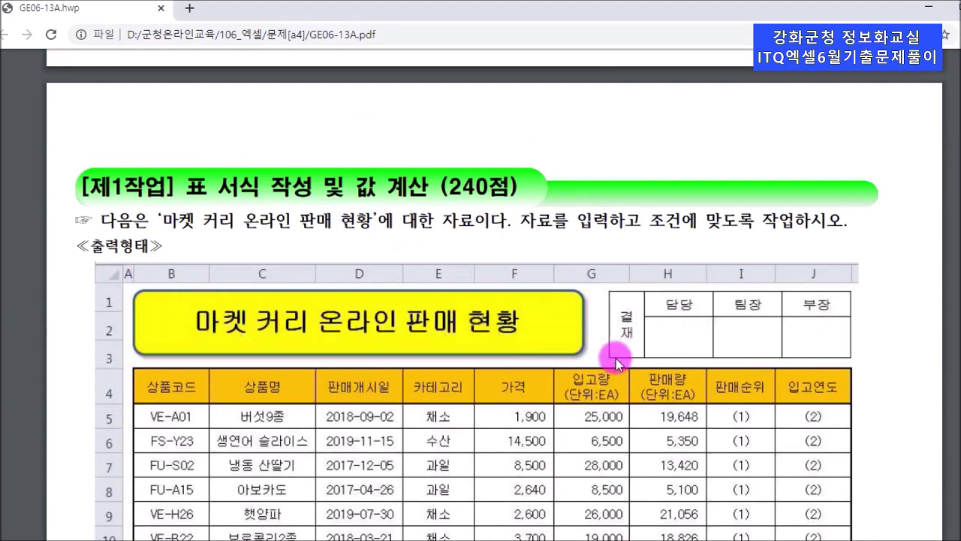
scroll(646, 383, down, 5)
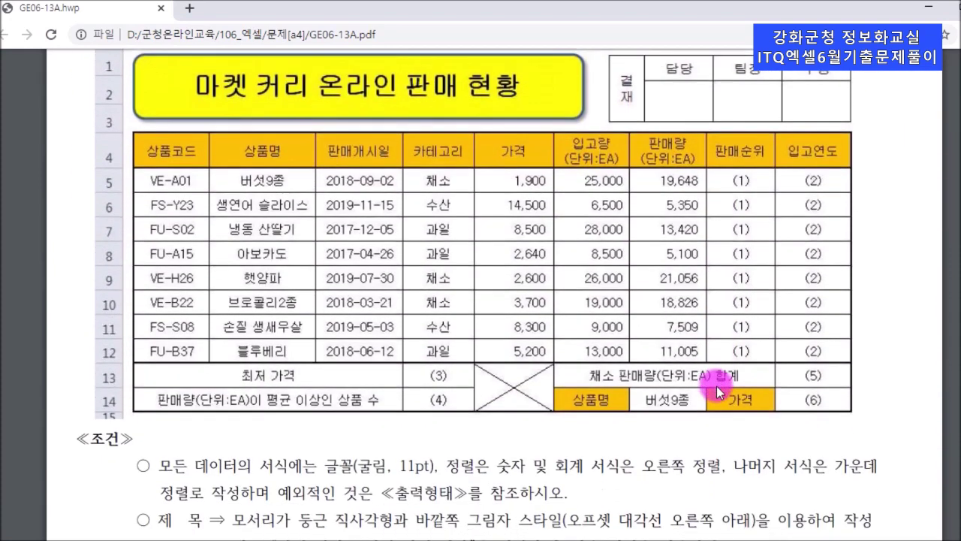
scroll(477, 350, down, 1)
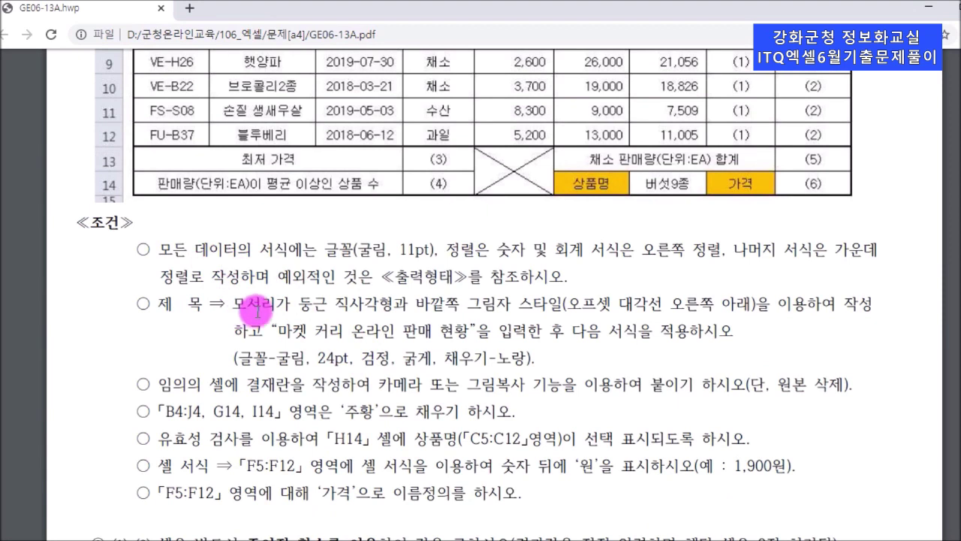
drag(248, 306, 567, 310)
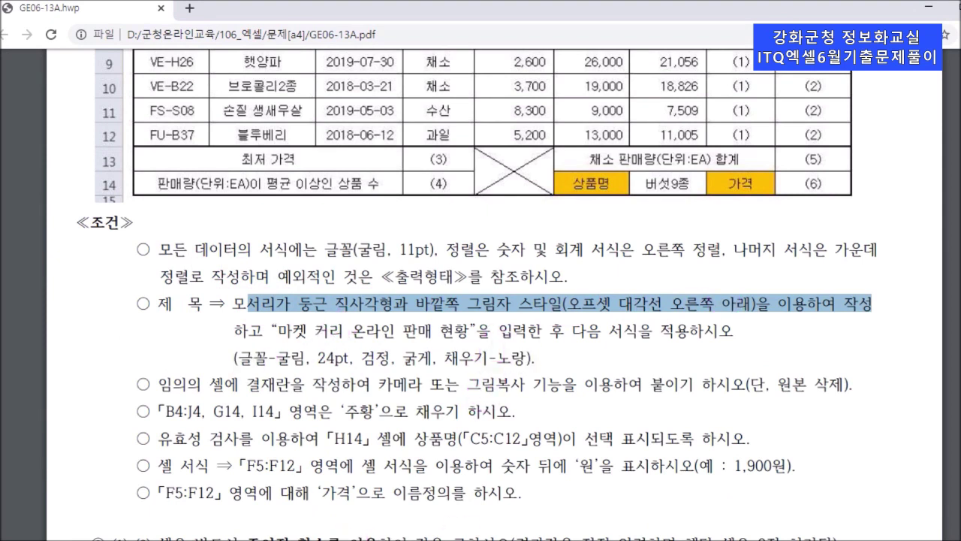
click(375, 477)
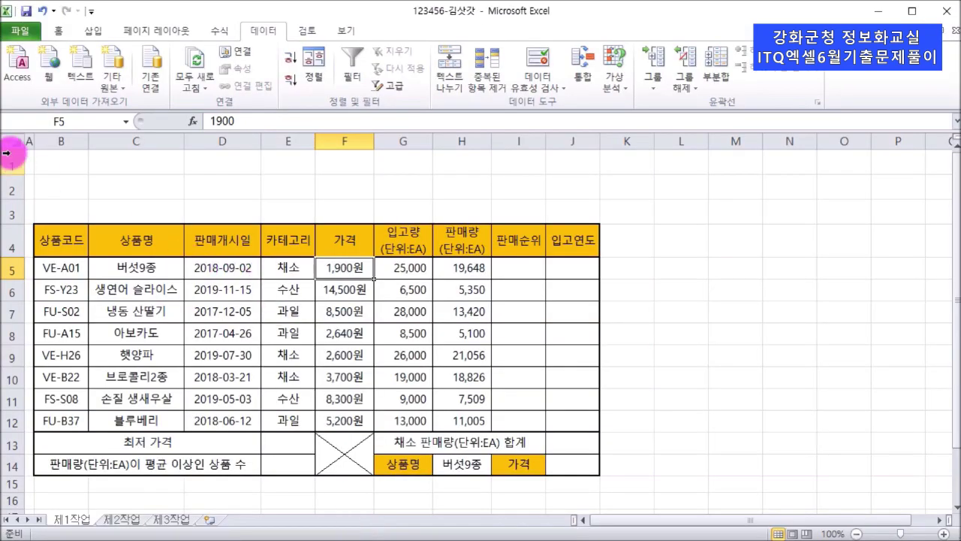
- Widen column B slightly and draw a rounded rectangle about 13.2 cm wide above the table, across rows 1 to 3 from column B into G
click(73, 161)
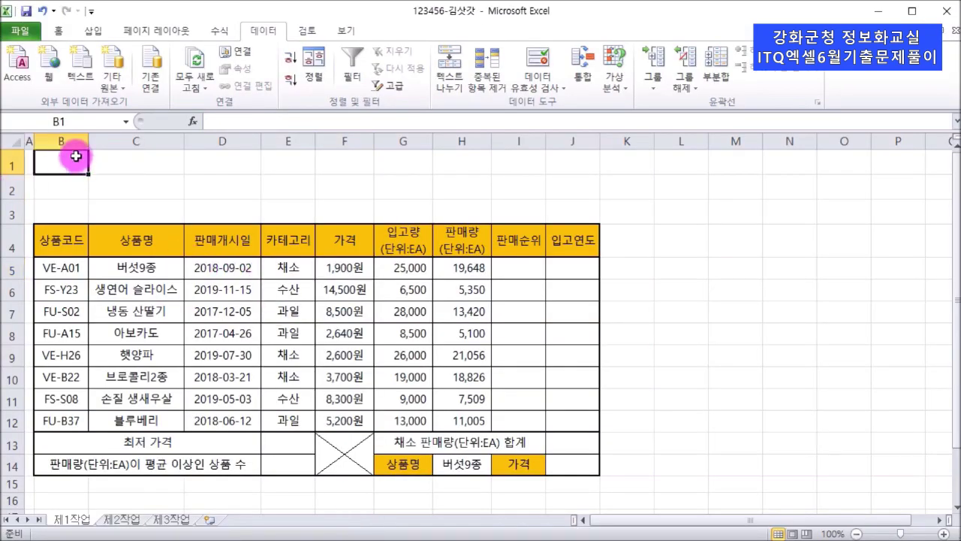
drag(88, 143, 95, 145)
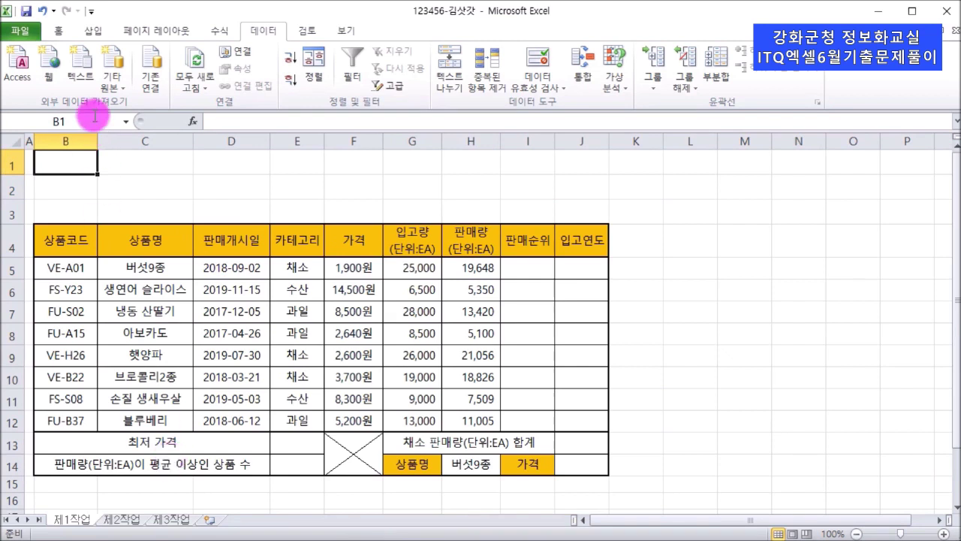
click(93, 33)
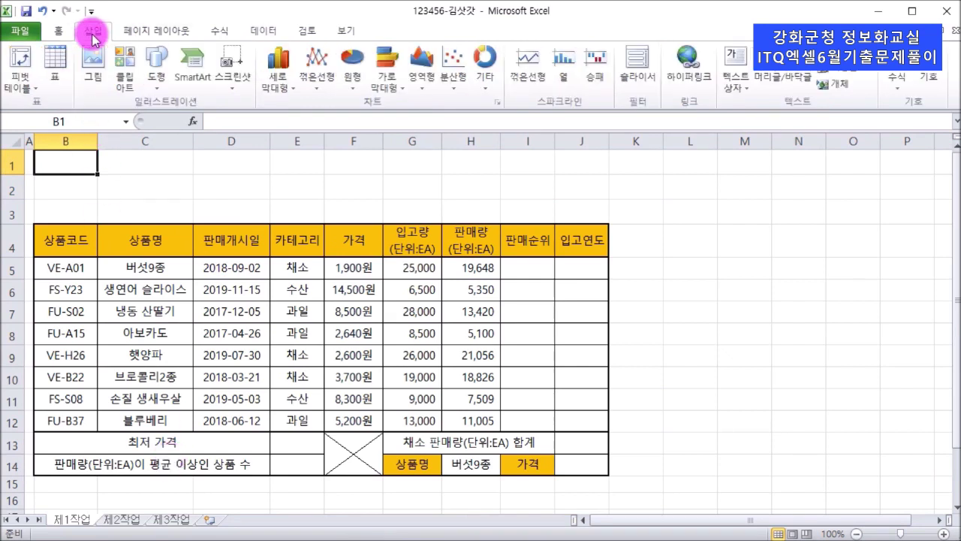
click(160, 93)
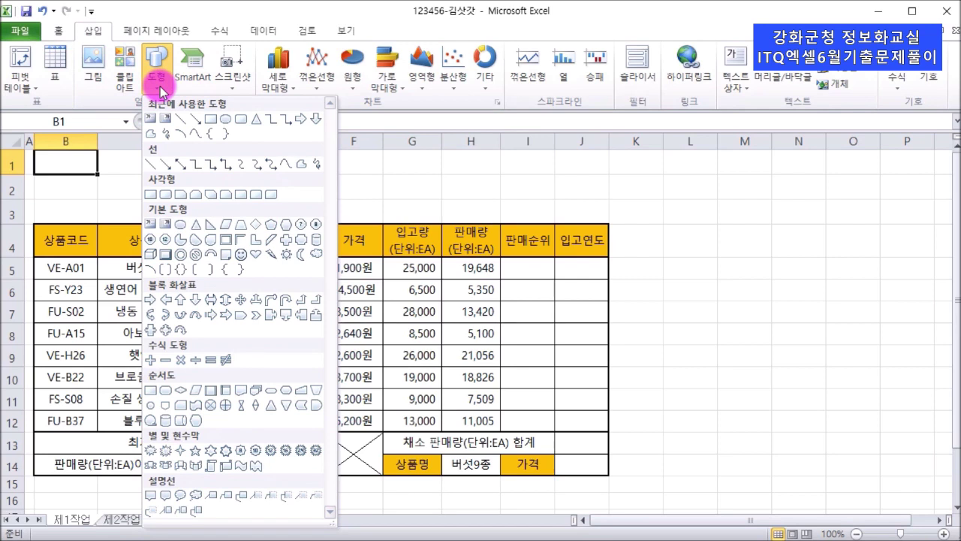
click(167, 197)
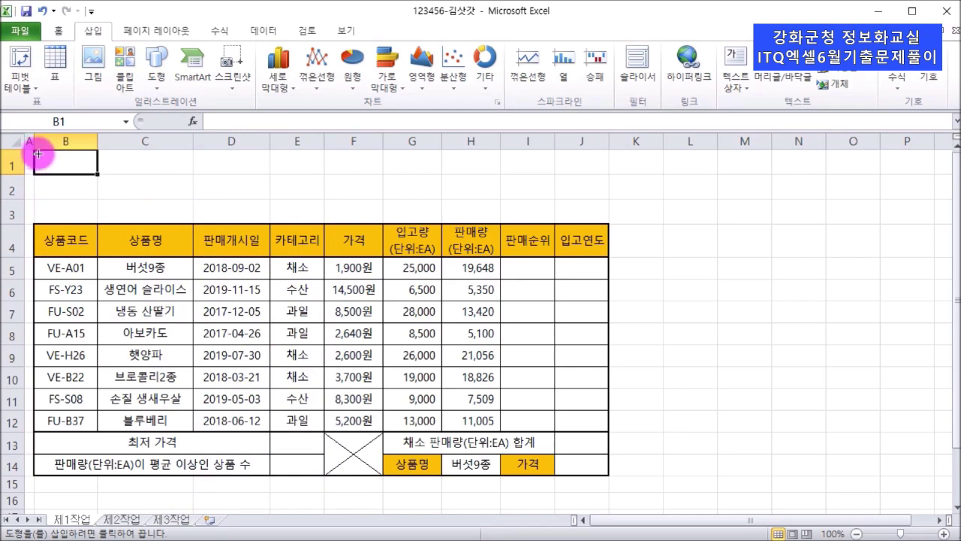
mouse_move(34, 152)
mouse_down()
mouse_move(240, 212)
mouse_move(466, 214)
mouse_move(410, 217)
mouse_up()
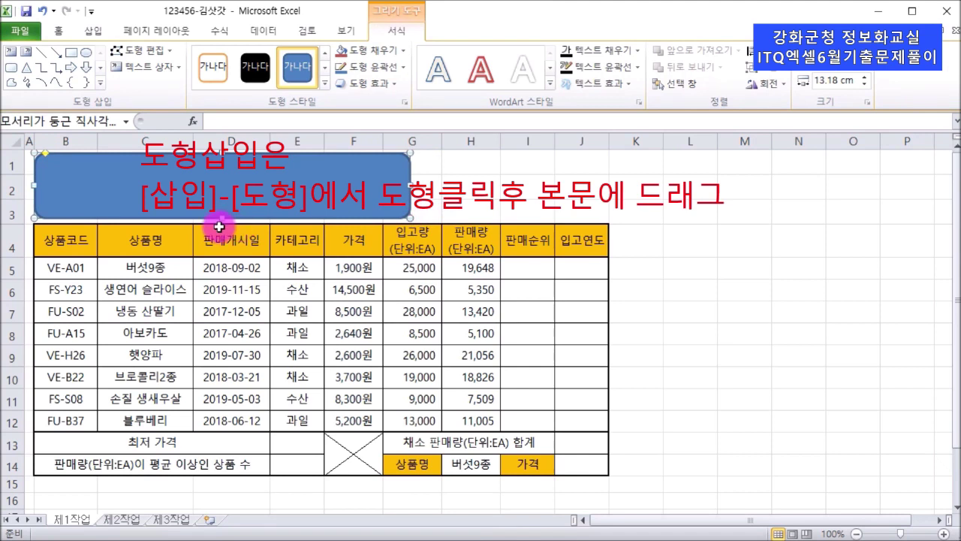
- Enter the title 마켓 커리 온라인 판매 현황 in the rounded rectangle above the table
text(마)
text(케)
text( 커리)
text( 온라이)
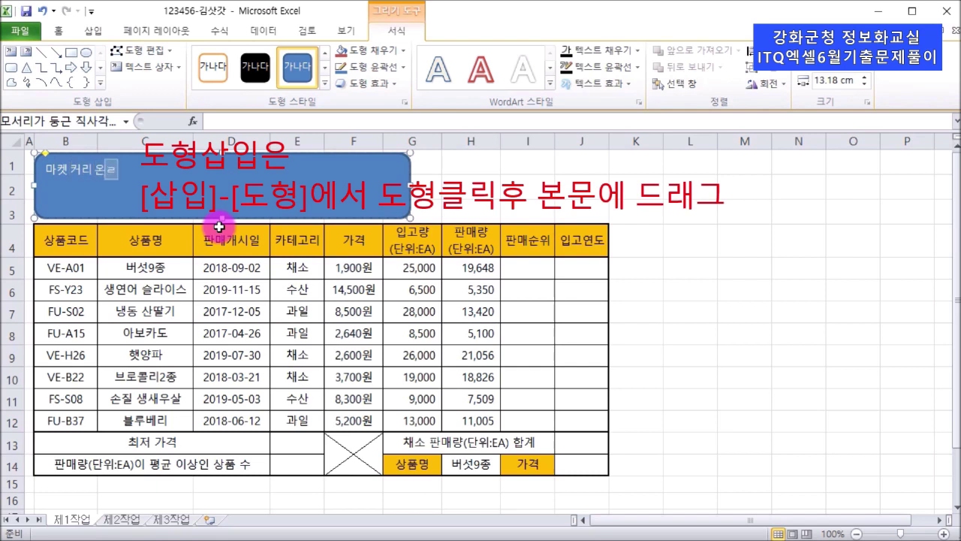
text(판매)
text(ㅏㄴㅁㅐ ㅇㅕㄴㅇㅗ)
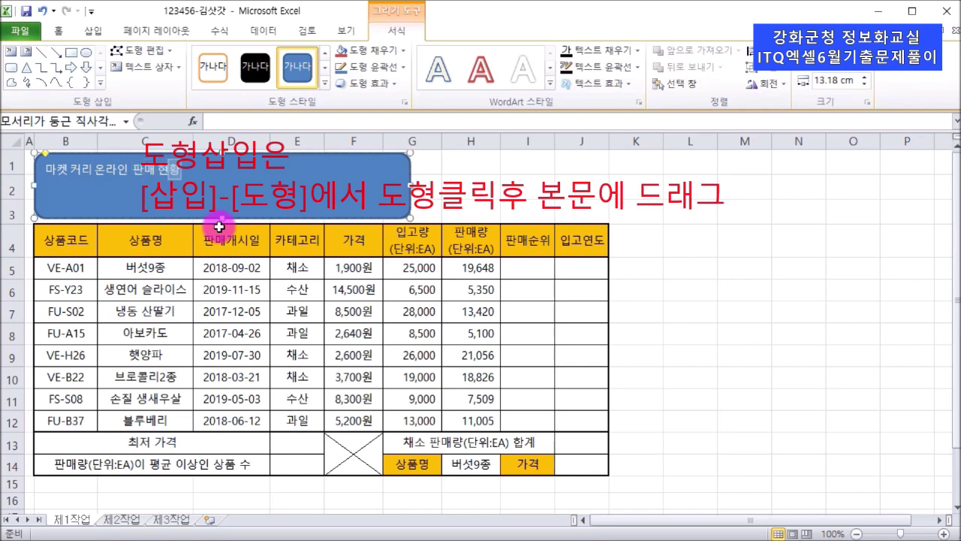
click(131, 172)
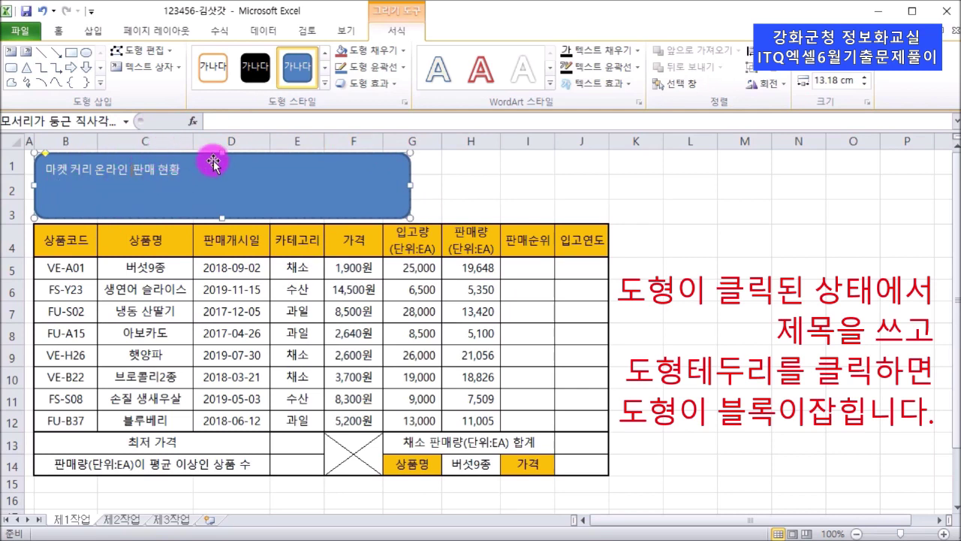
drag(179, 172, 101, 178)
click(141, 171)
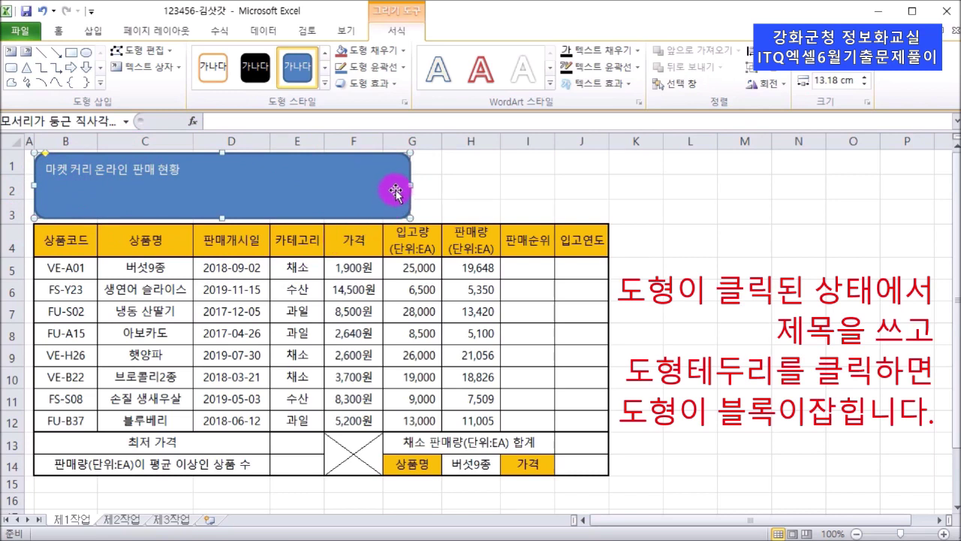
- Set the title shape's text to the 굴림 font at size 24
click(64, 35)
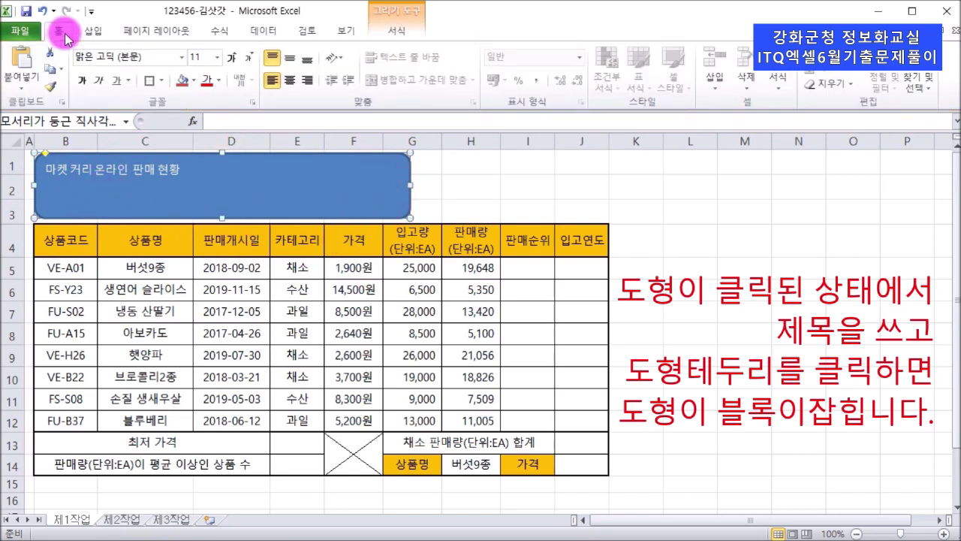
click(124, 57)
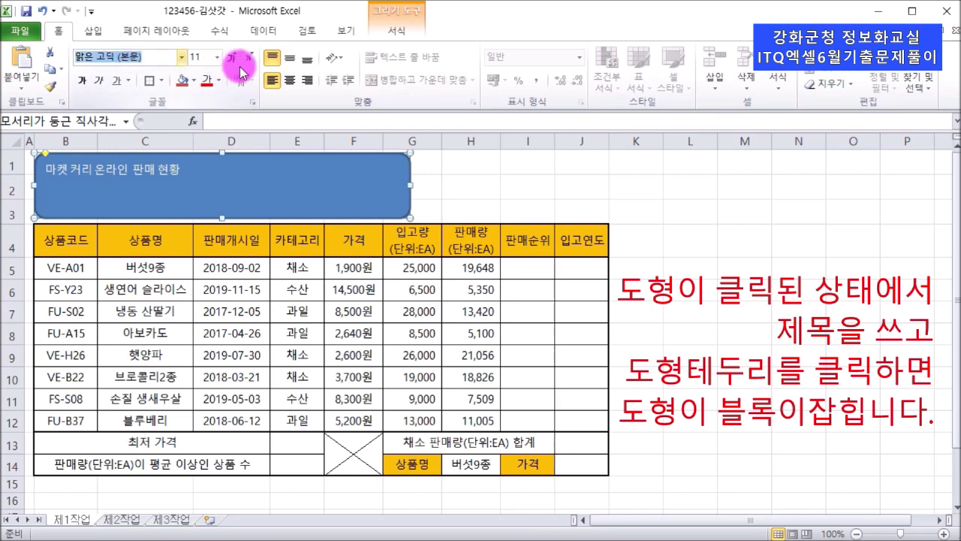
text(ㄱ)
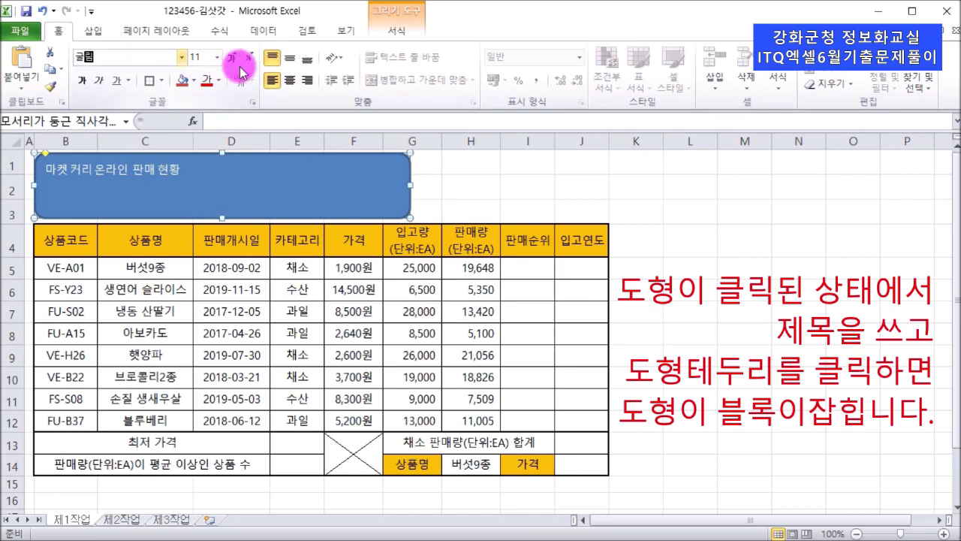
text(굴림)
key(Return)
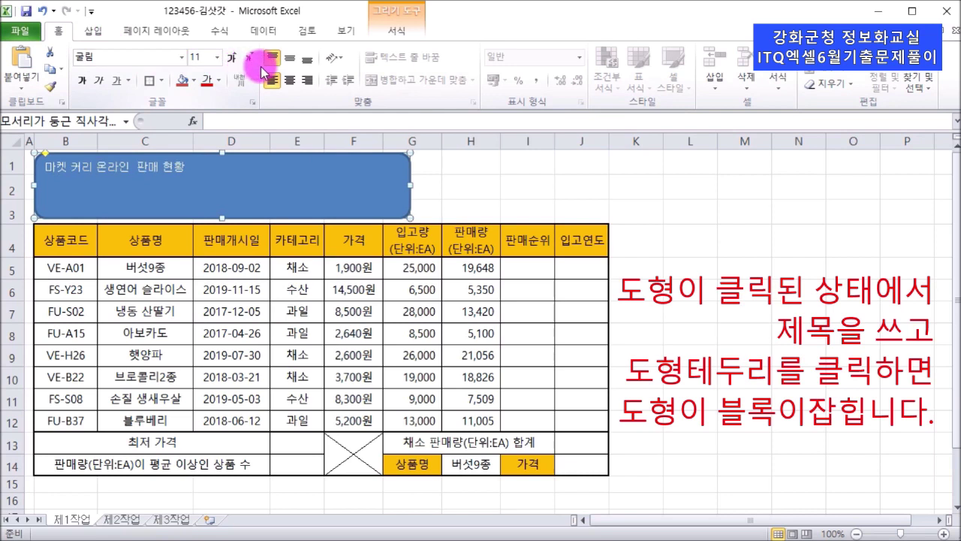
click(217, 58)
click(198, 218)
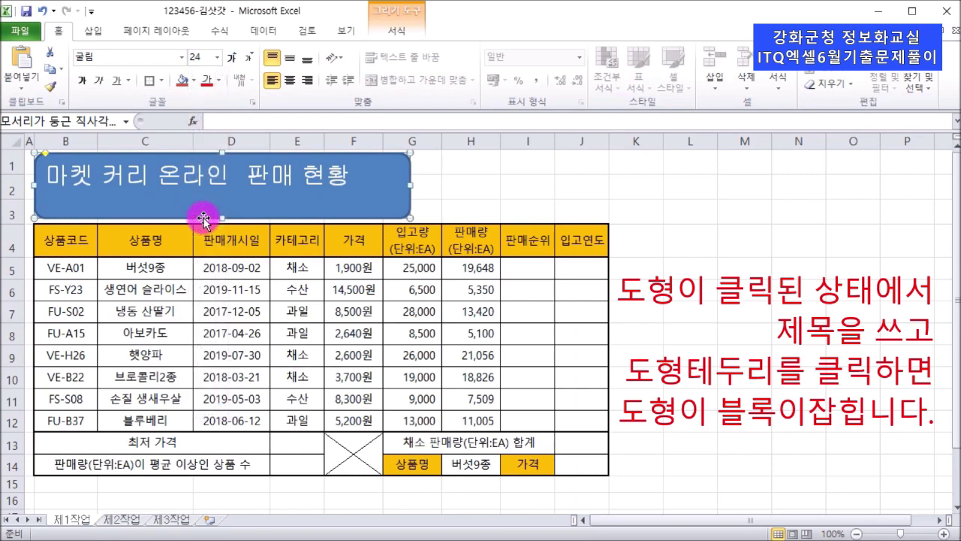
- Make the title text black and bold, and centre it horizontally and vertically within the shape
click(219, 81)
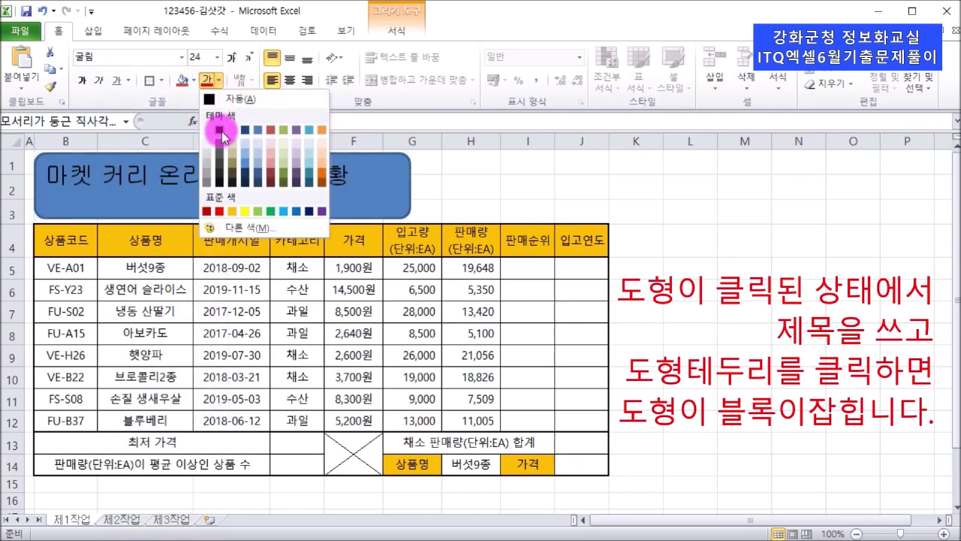
click(214, 123)
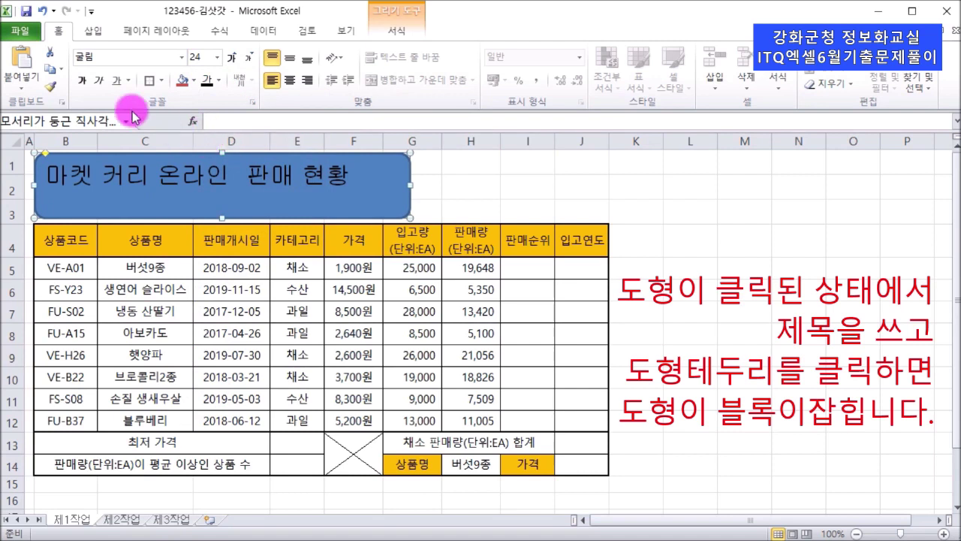
click(82, 80)
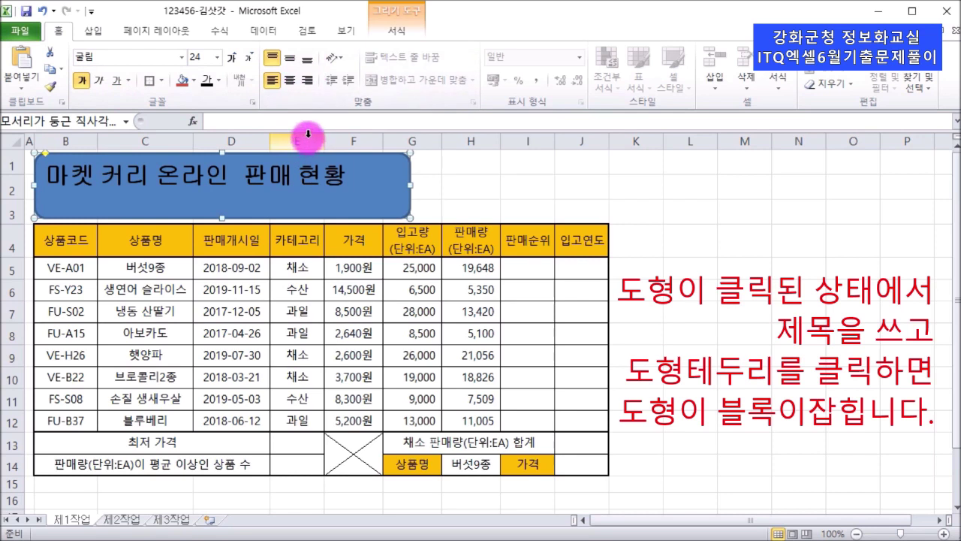
click(295, 82)
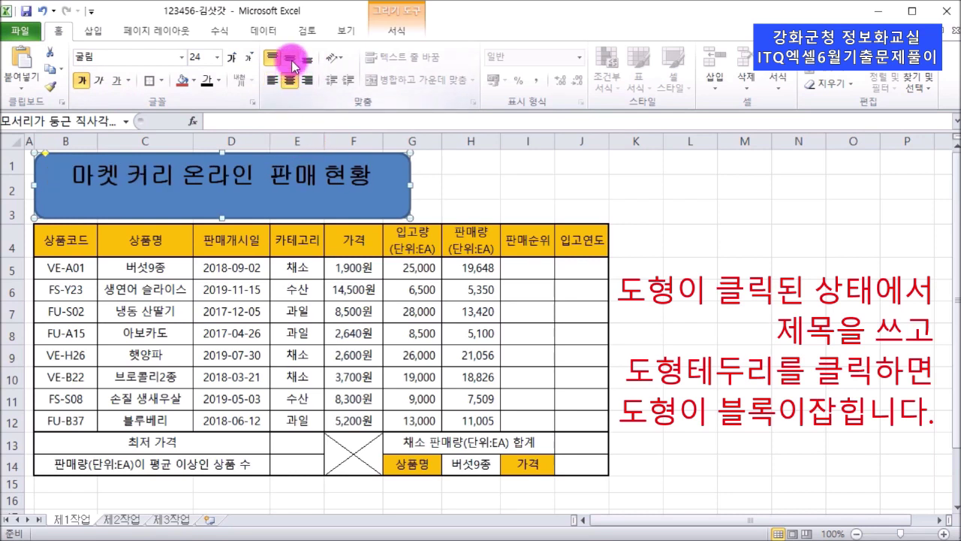
click(289, 58)
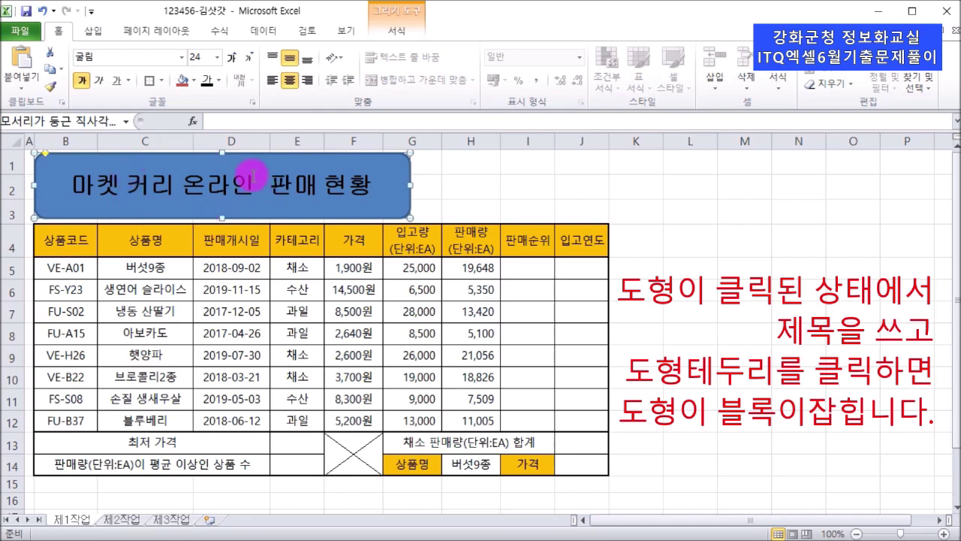
- Try an orange fill on the title shape, and settle on the standard yellow fill instead
click(196, 83)
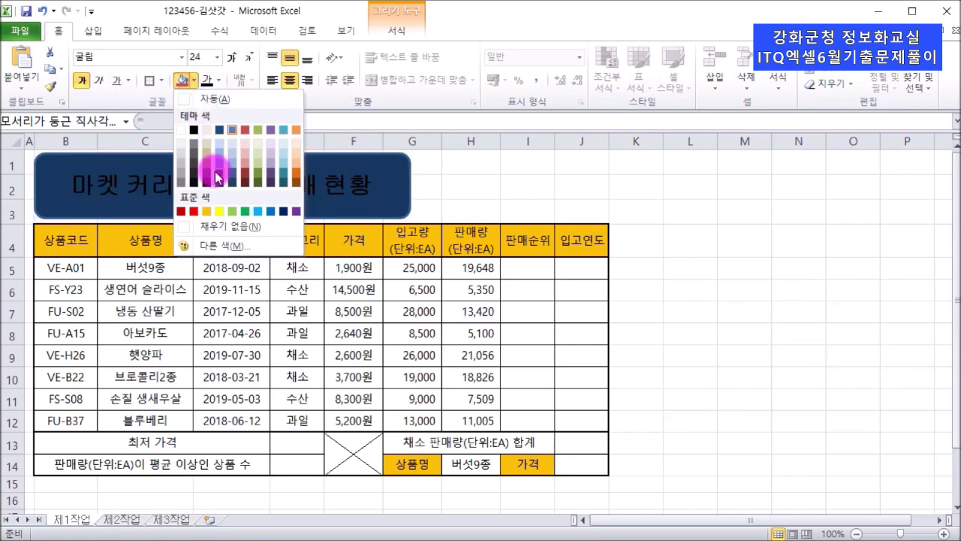
click(208, 214)
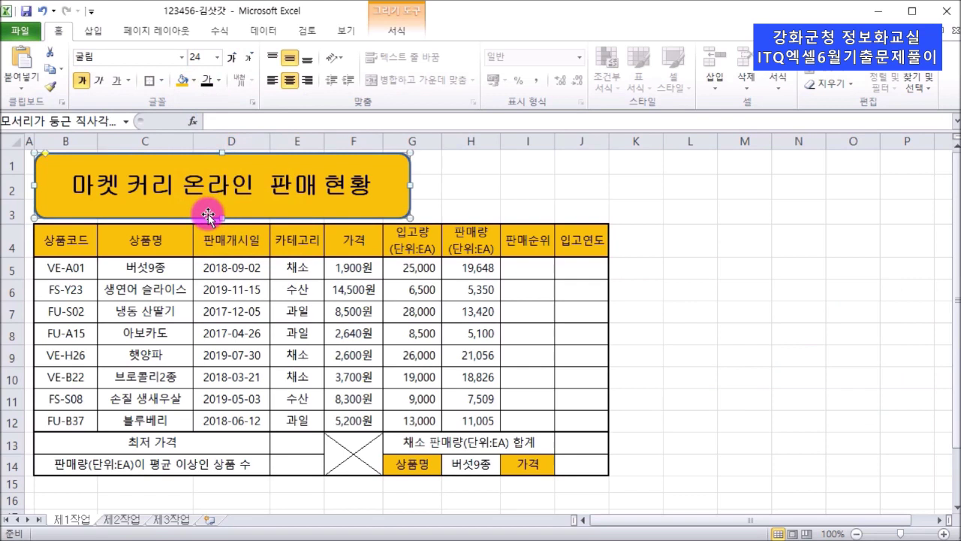
click(194, 80)
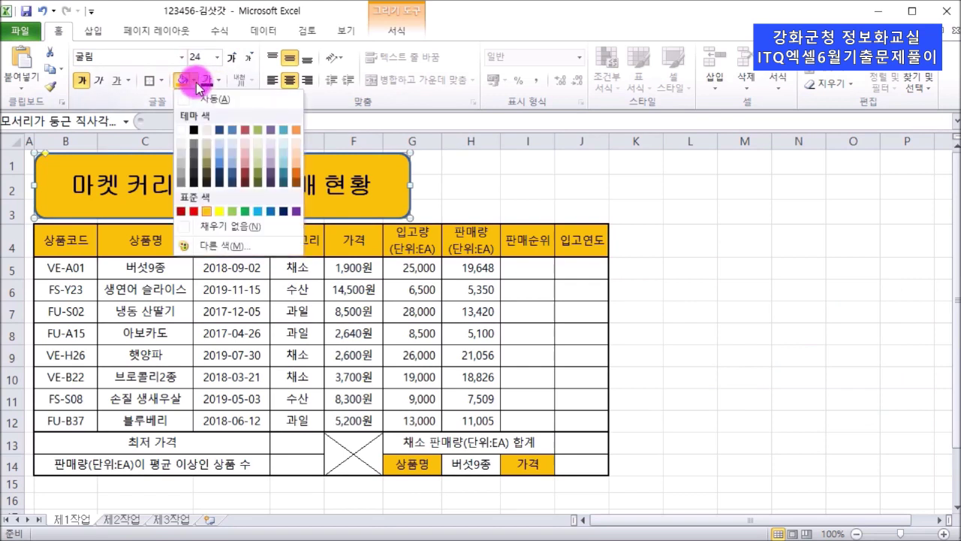
click(220, 212)
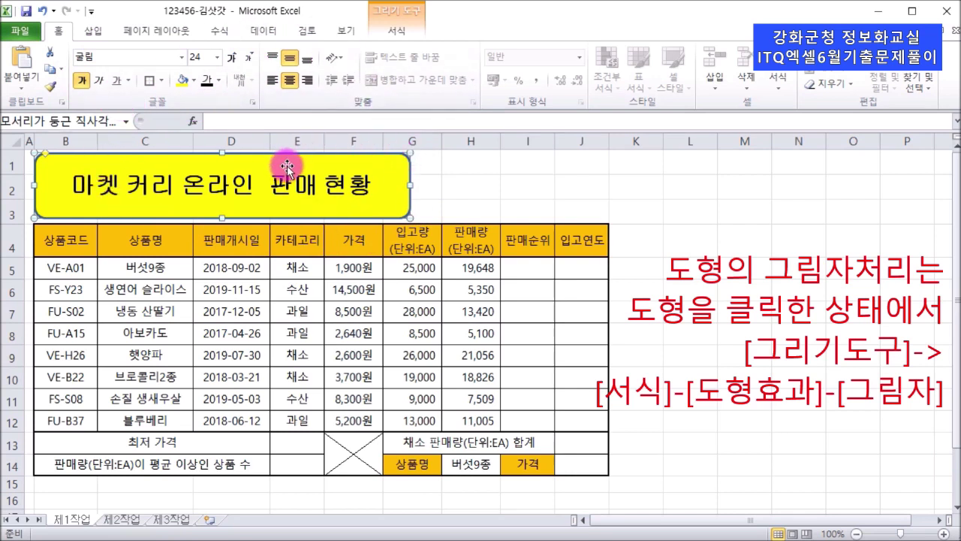
click(402, 34)
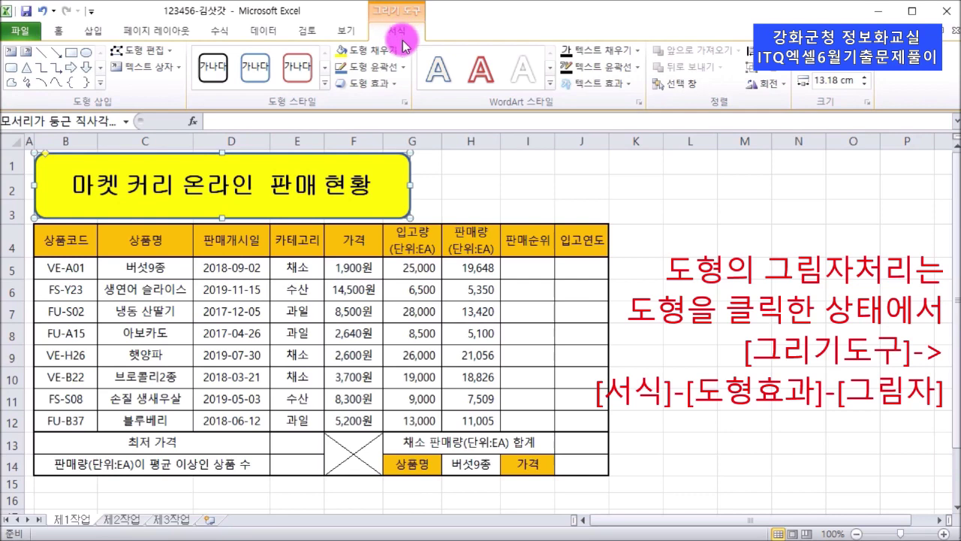
click(405, 52)
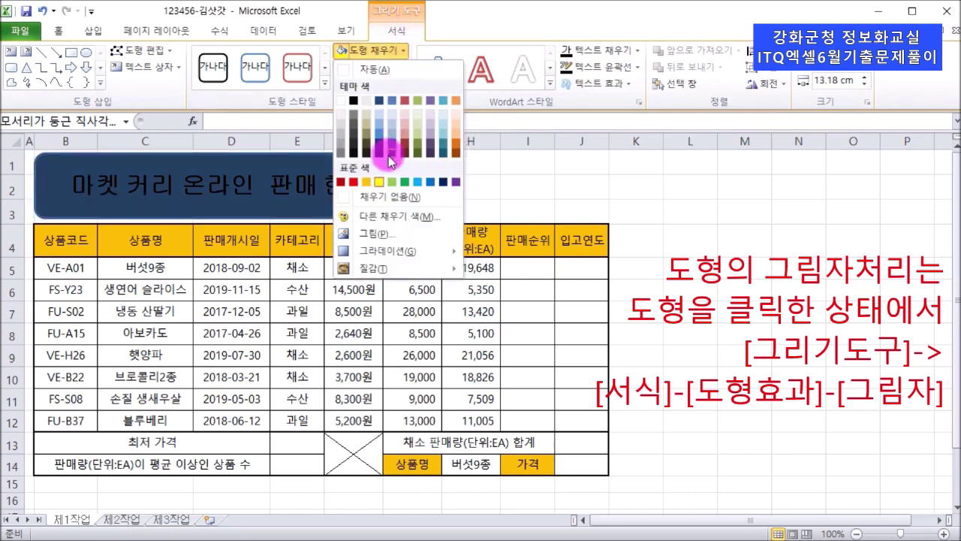
click(382, 181)
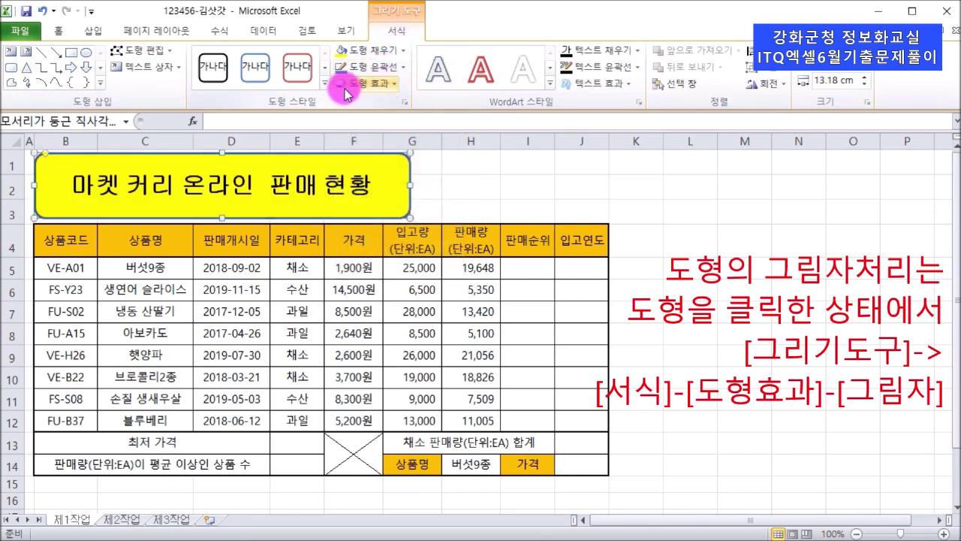
- Apply an outer (바깥쪽) shadow offset to the lower right to the title shape, and deselect it
click(397, 87)
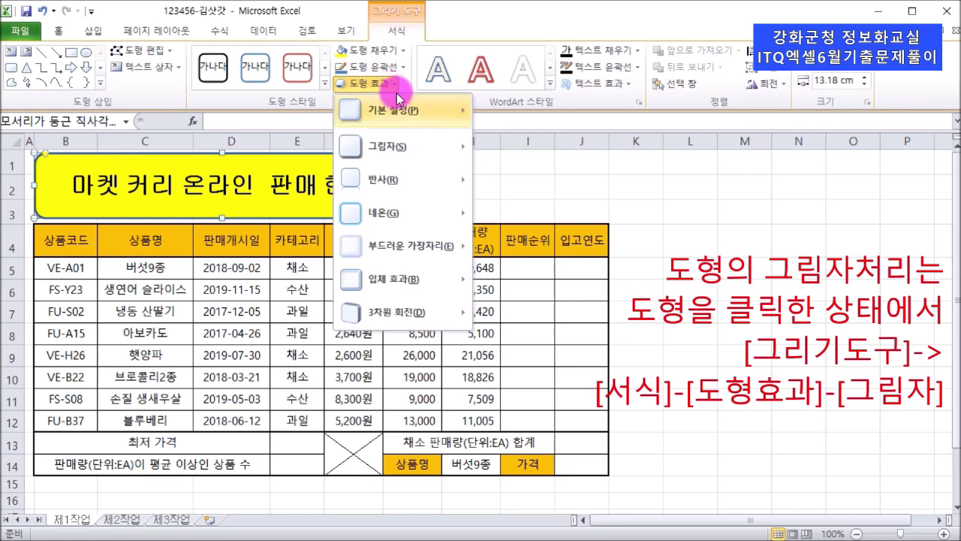
mouse_move(418, 154)
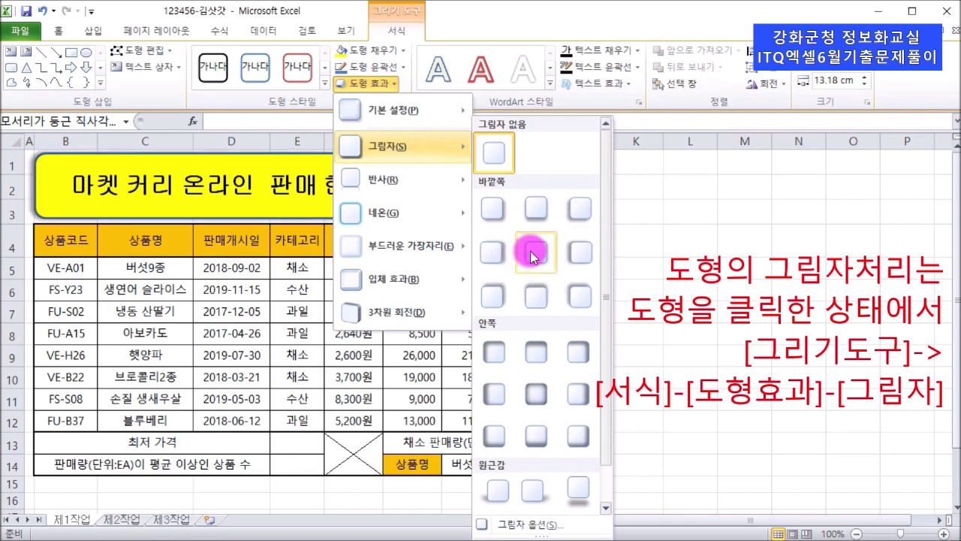
click(494, 217)
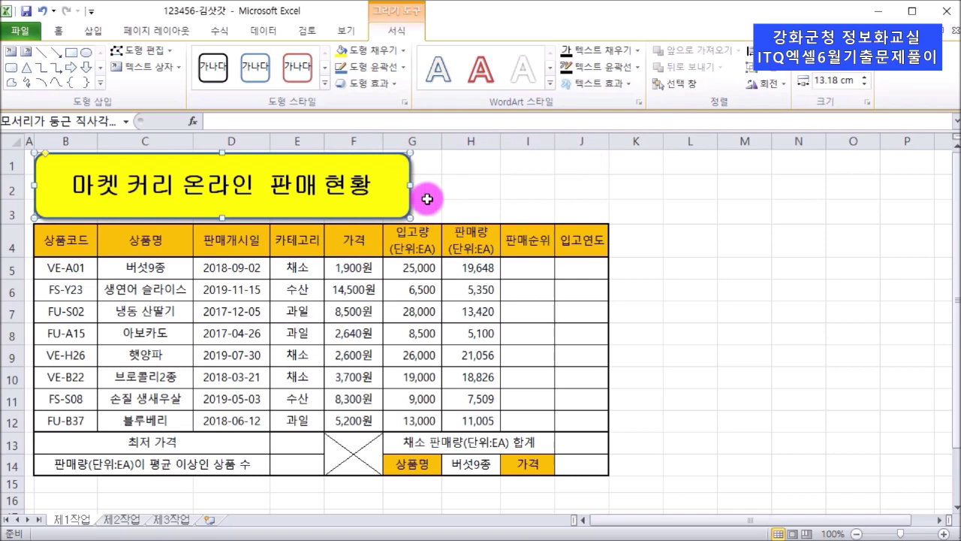
click(463, 163)
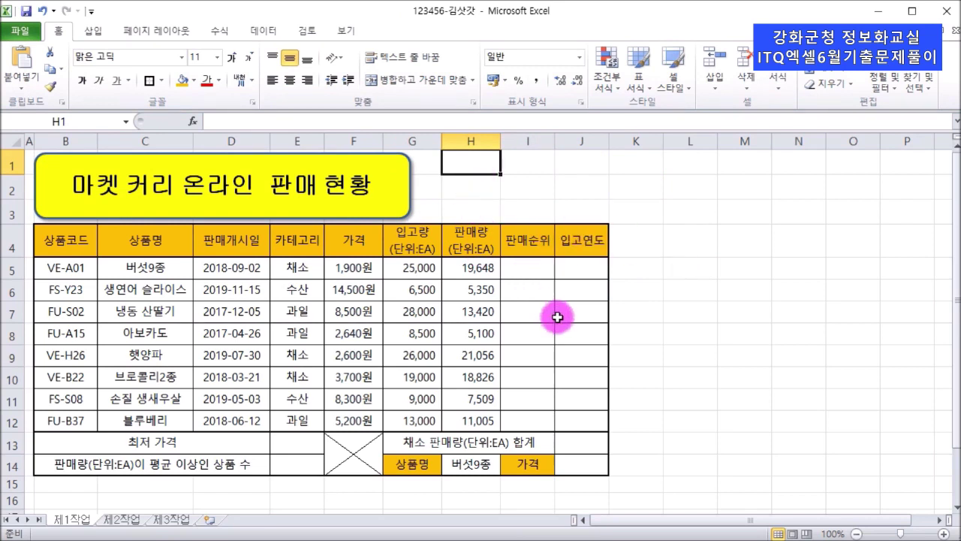
drag(693, 251, 722, 461)
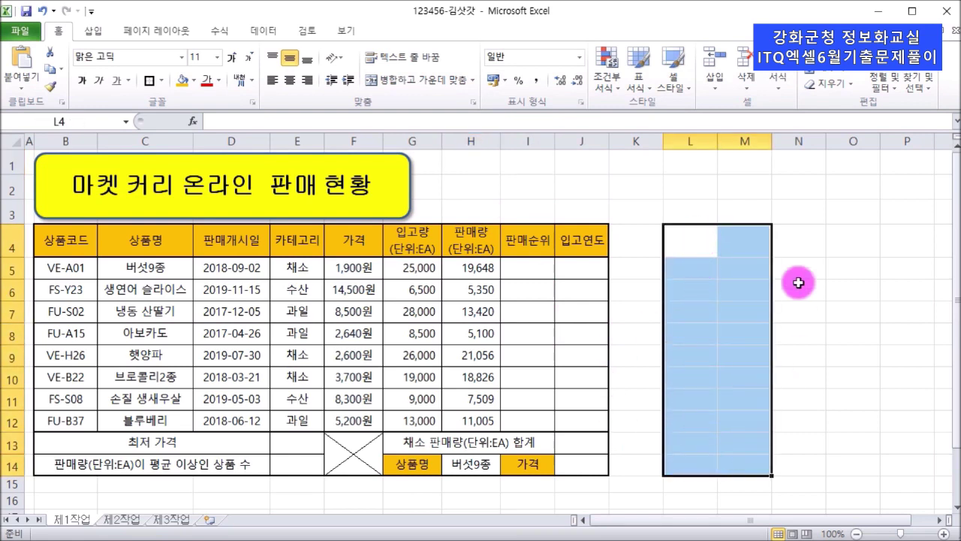
click(714, 318)
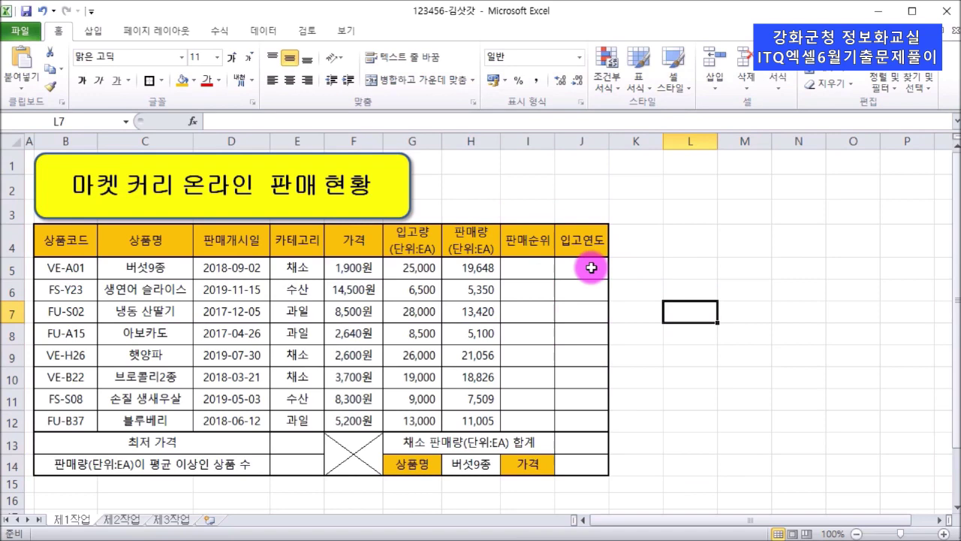
- On the 제2작업 sheet, enter the approval box labels 결재, 담당, 팀장 and 부장 in B2 through E2
click(128, 519)
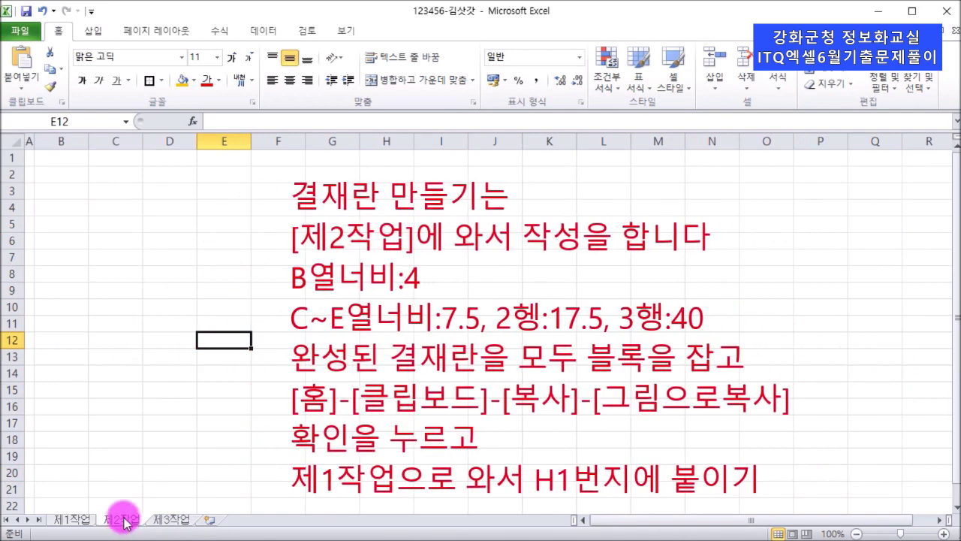
click(71, 176)
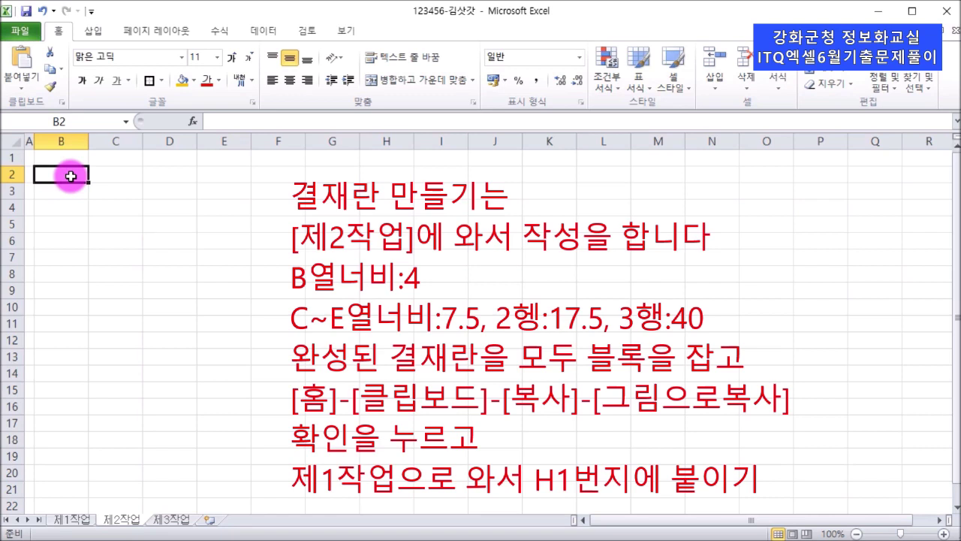
text(결재)
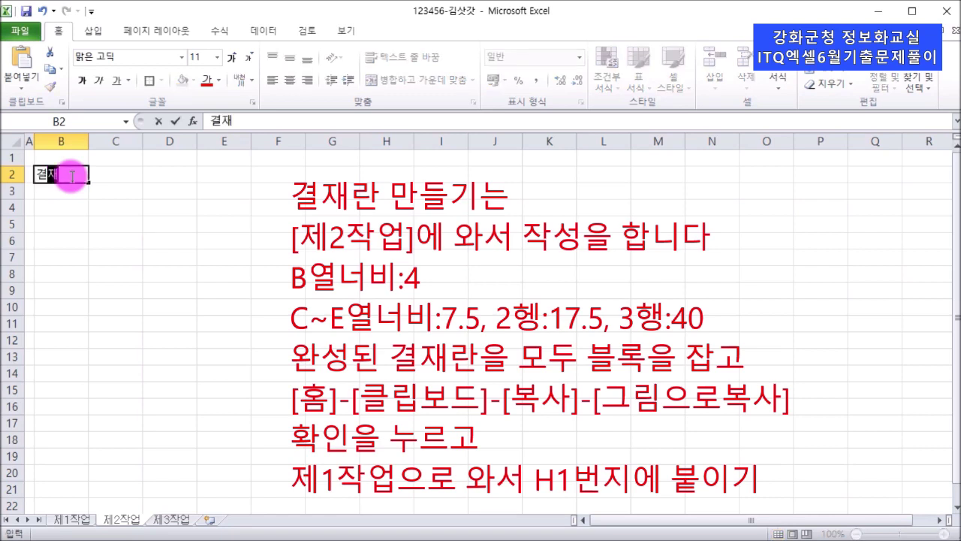
key(Tab)
text(담ㄷ)
key(Tab)
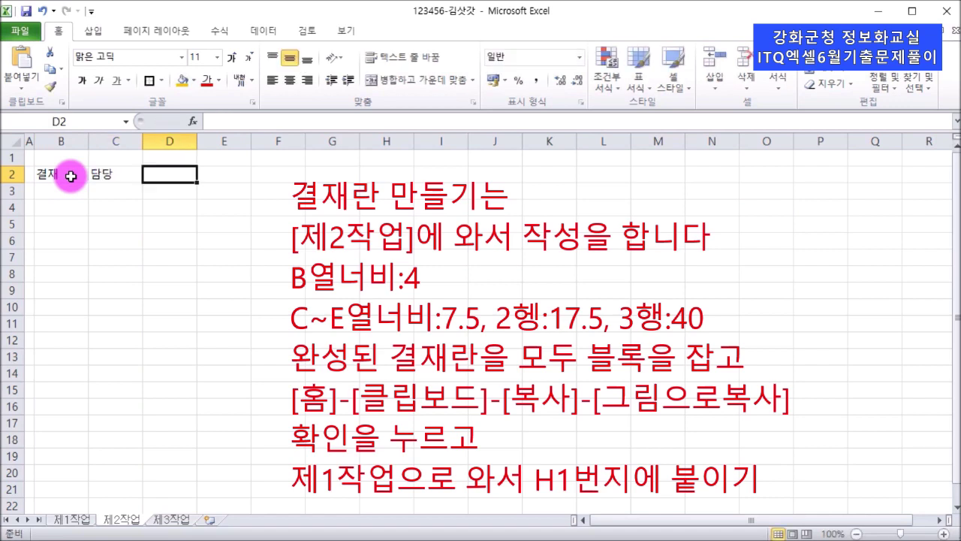
text(팀자)
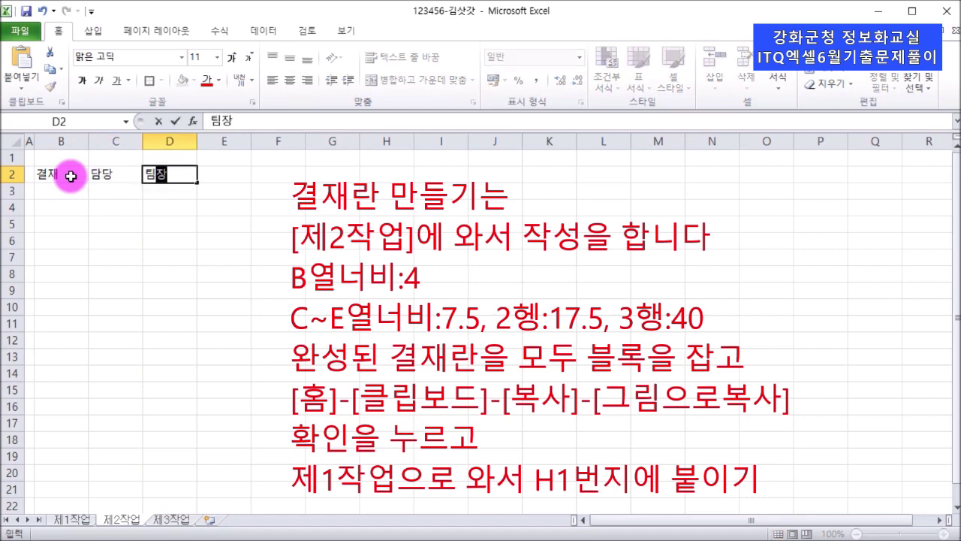
key(Tab)
text(부자)
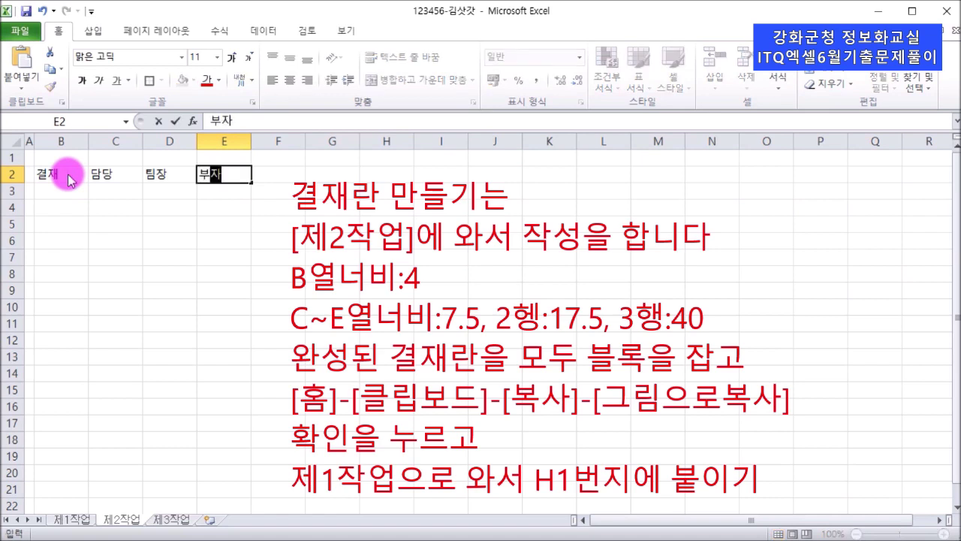
click(57, 172)
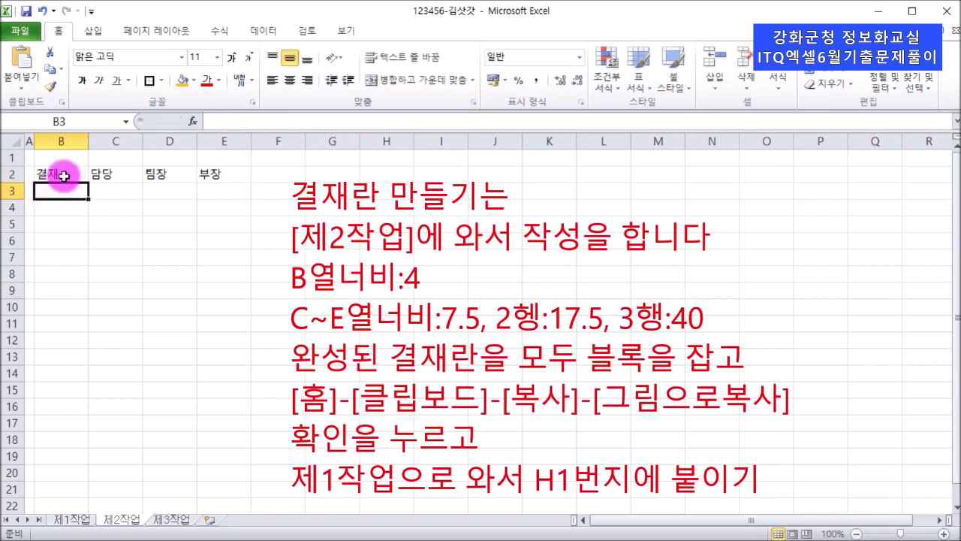
click(122, 173)
click(181, 174)
click(210, 171)
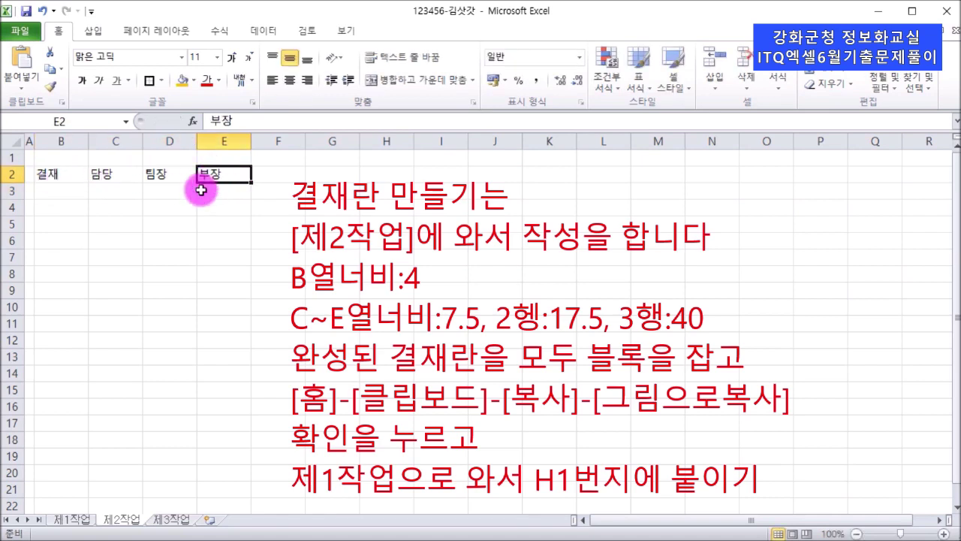
- Centre the approval box cells B2:E3 horizontally and apply all borders (모든 테두리) to them
click(64, 172)
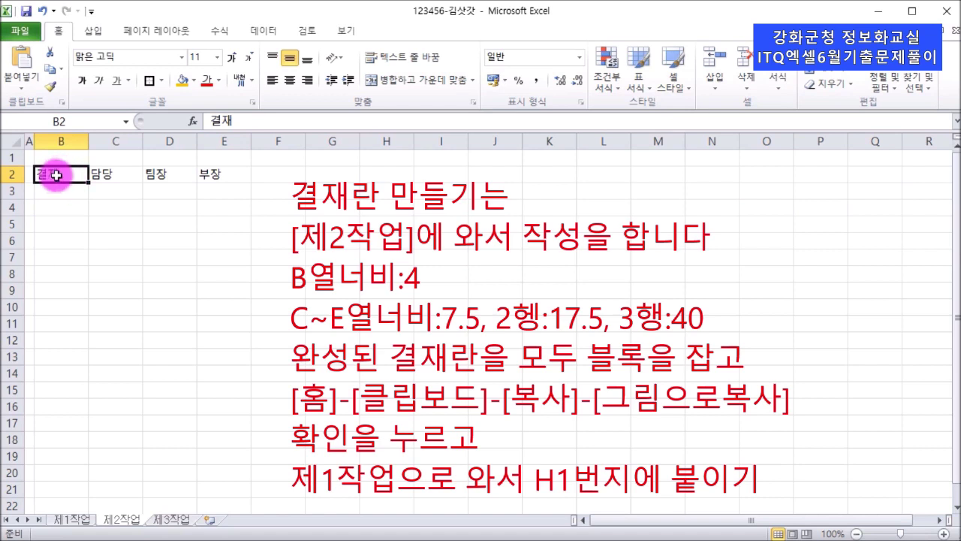
drag(59, 174, 224, 193)
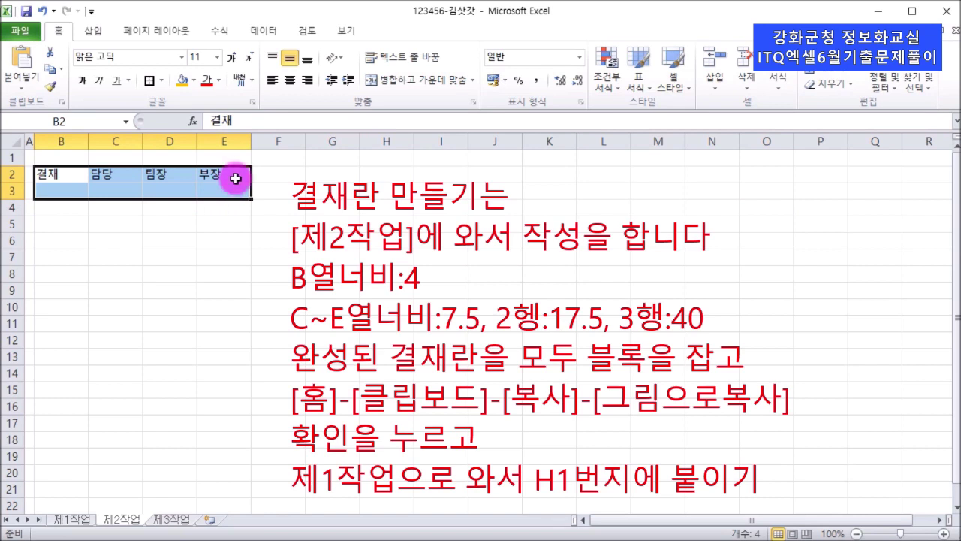
click(289, 79)
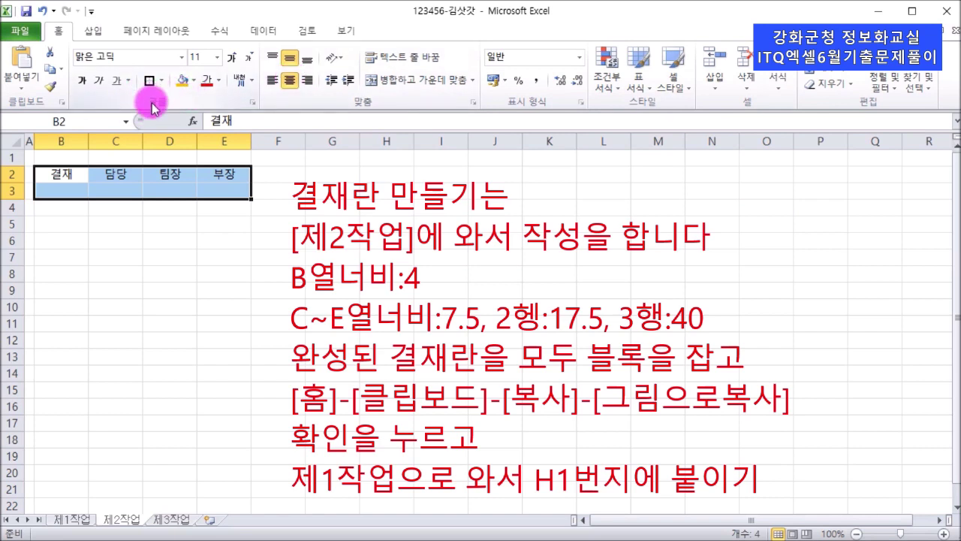
click(162, 81)
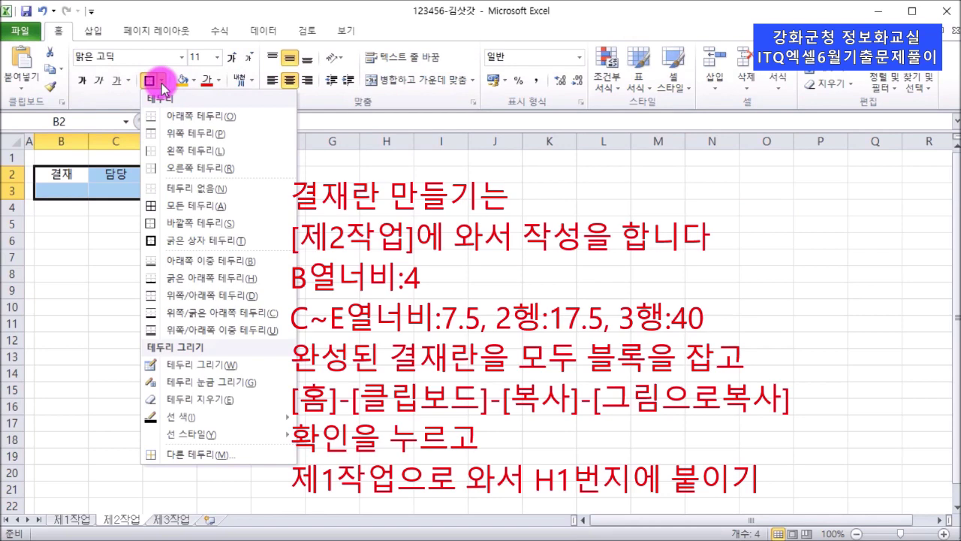
click(206, 213)
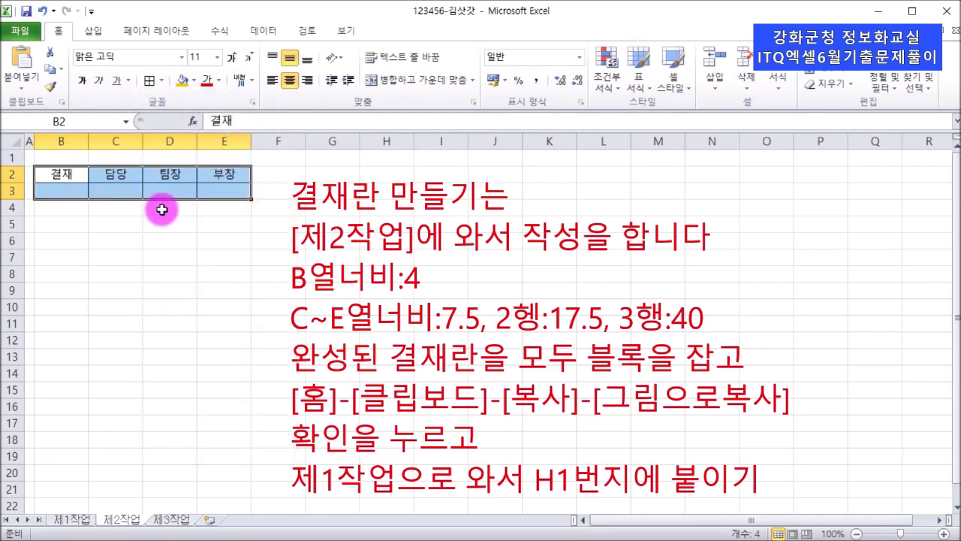
click(122, 230)
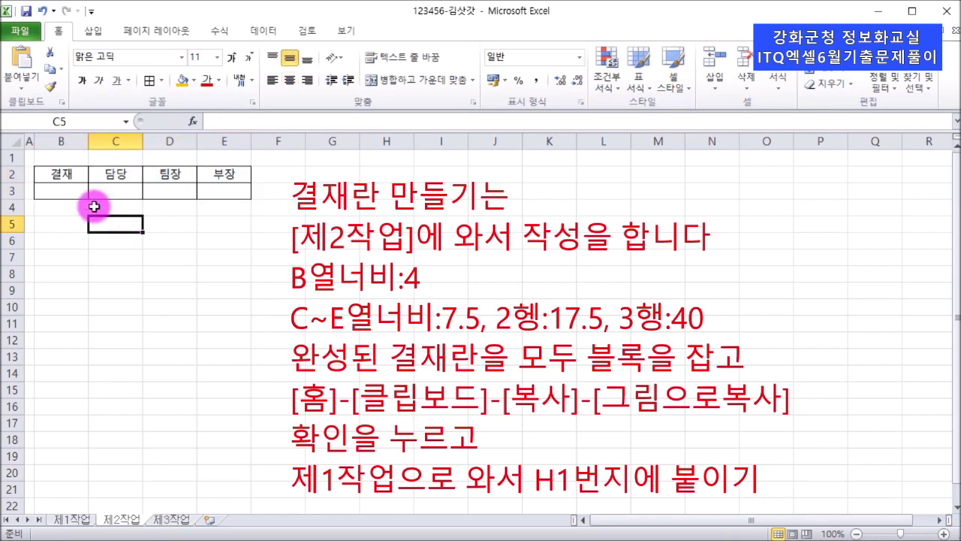
- Merge and centre cells B2:B3 and set the 결재 label to vertical text (세로 쓰기)
drag(69, 170, 70, 190)
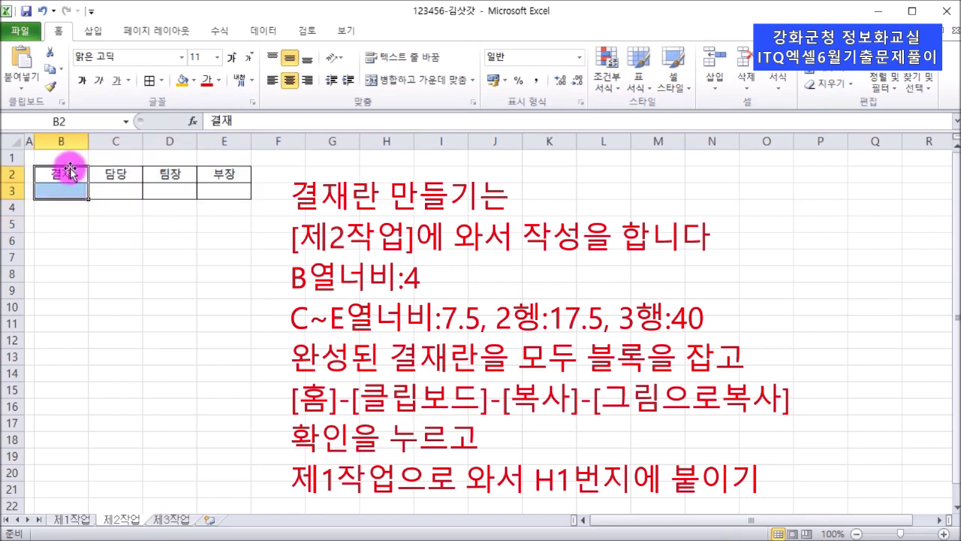
click(68, 202)
click(69, 176)
drag(67, 174, 67, 185)
click(67, 174)
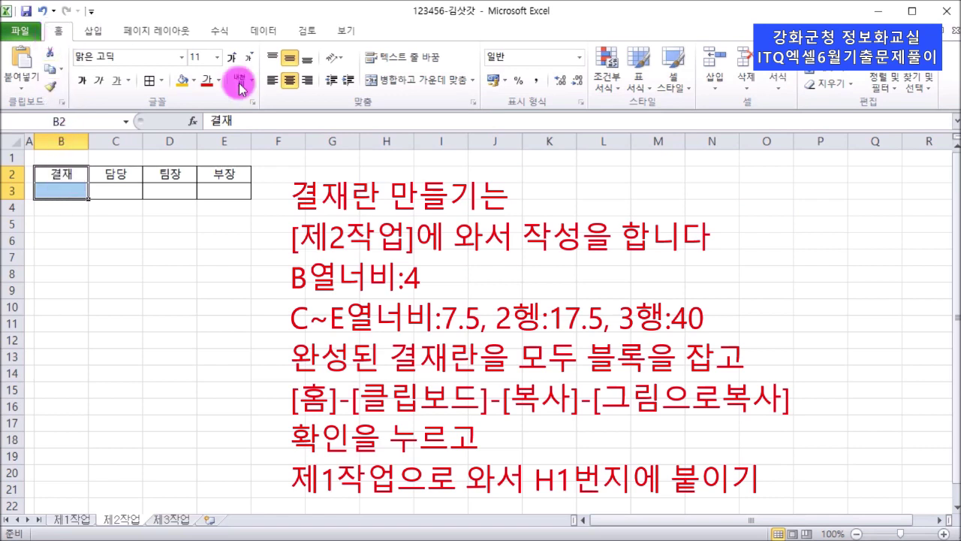
click(374, 83)
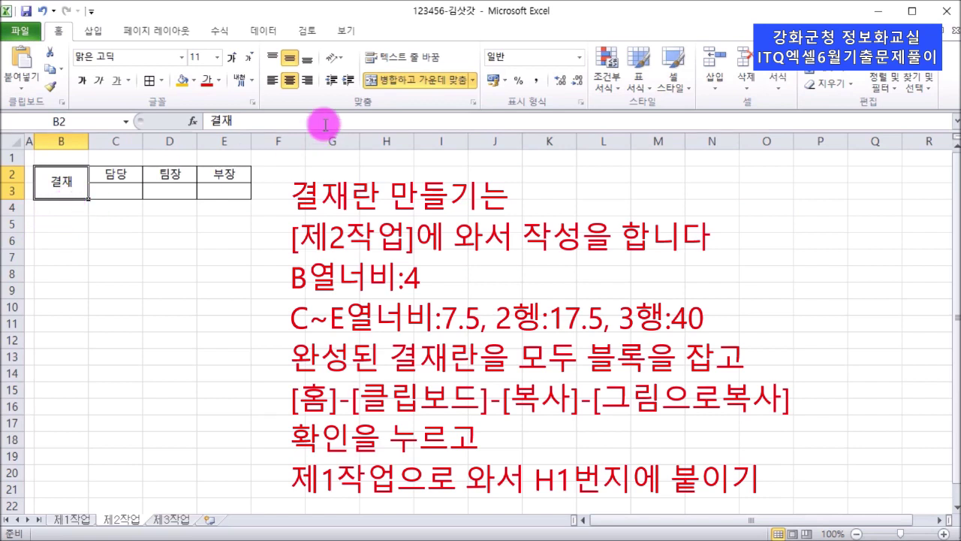
click(341, 64)
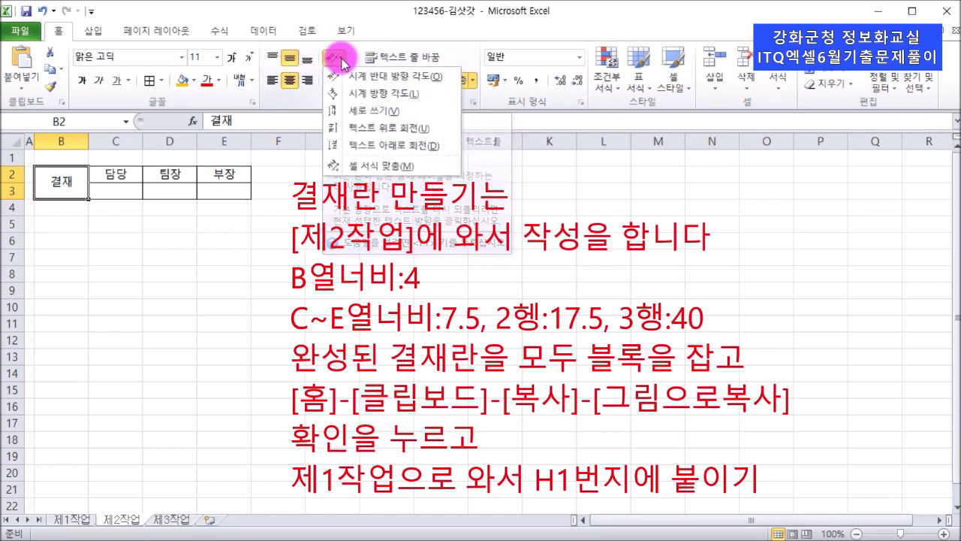
click(388, 119)
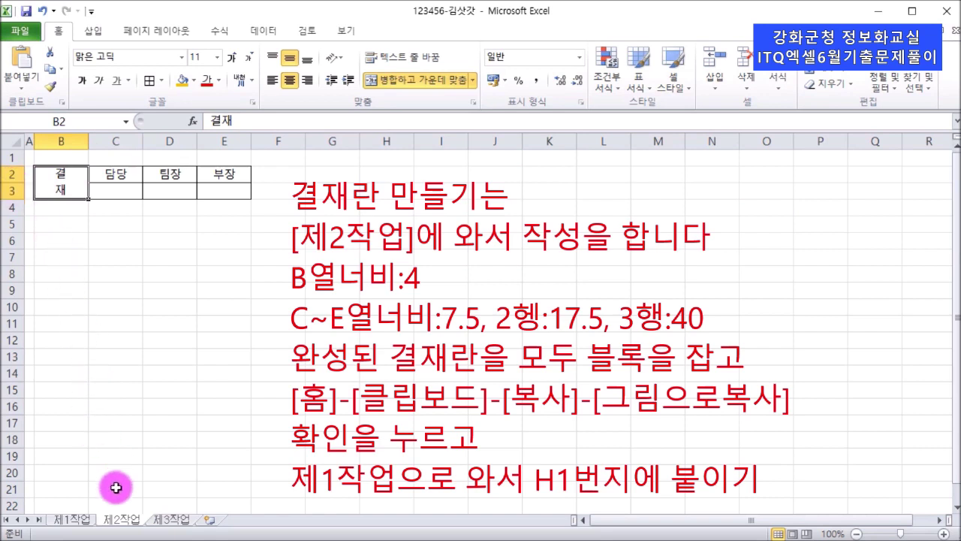
- Set the width of column B to 4
right_click(76, 139)
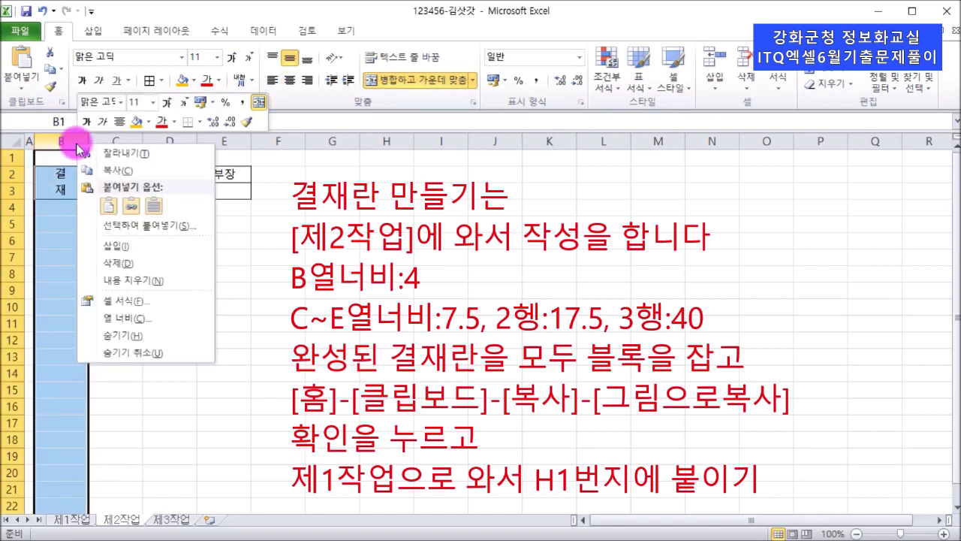
click(143, 319)
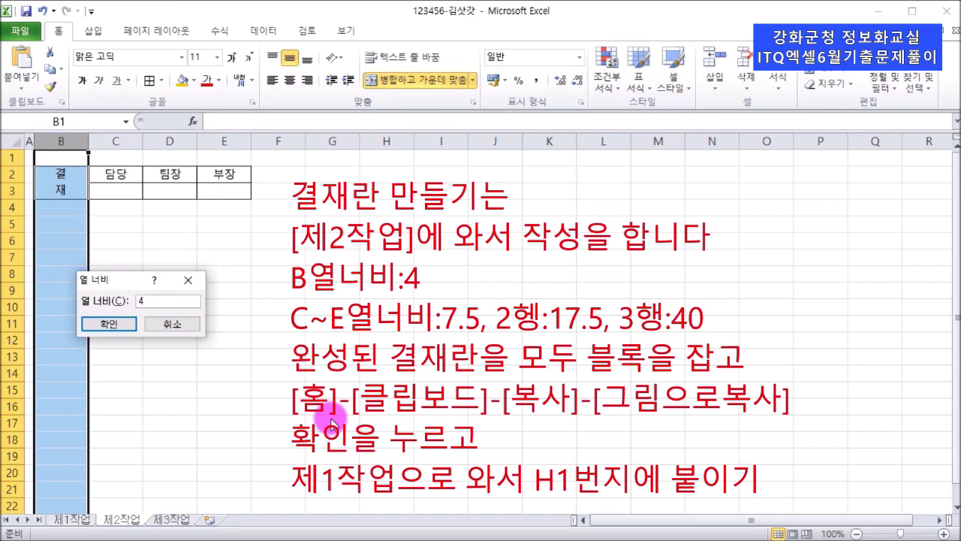
click(109, 324)
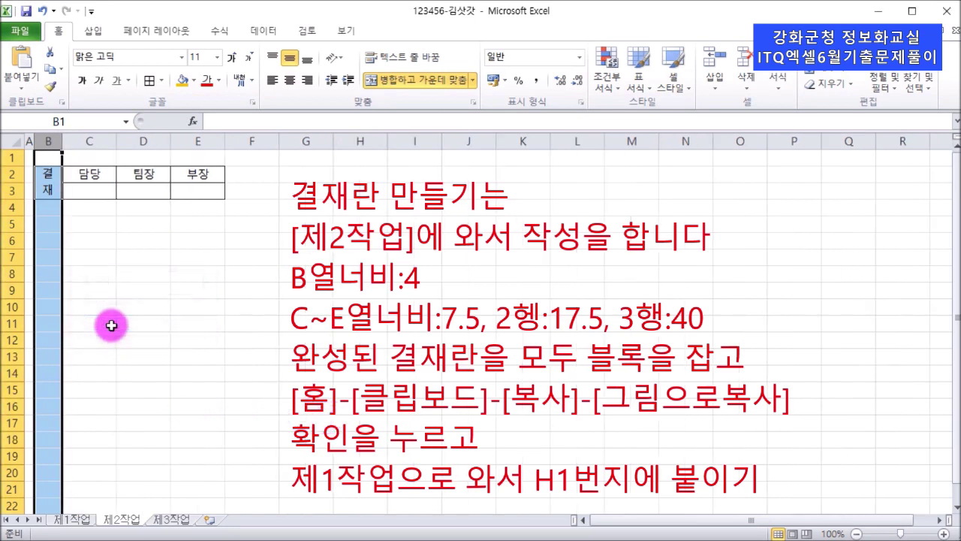
click(49, 246)
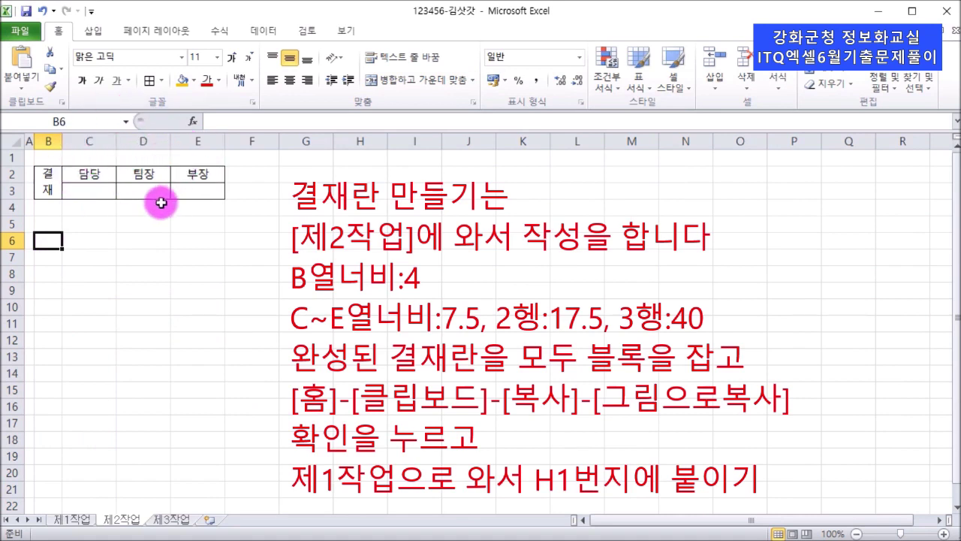
- Set the width of columns C through E to 7.5
click(93, 140)
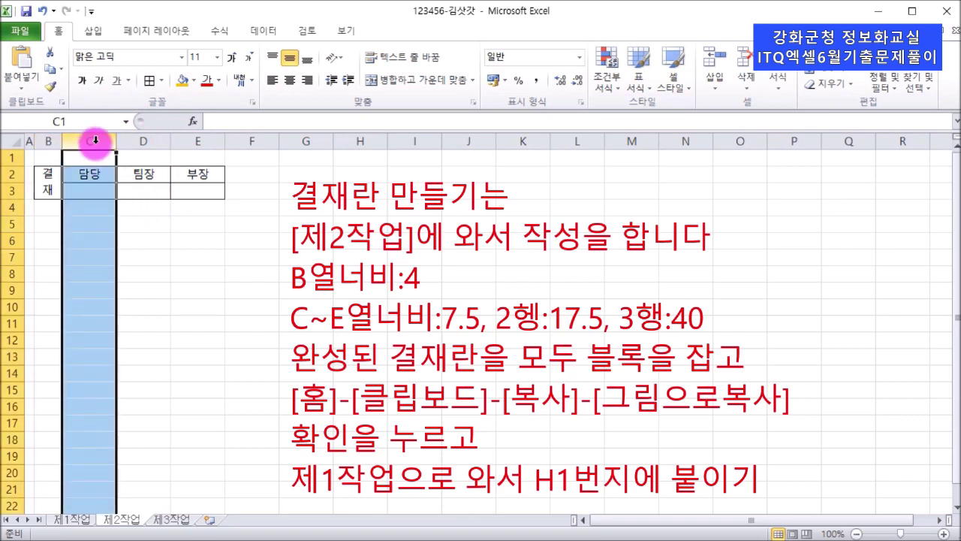
drag(96, 140, 198, 141)
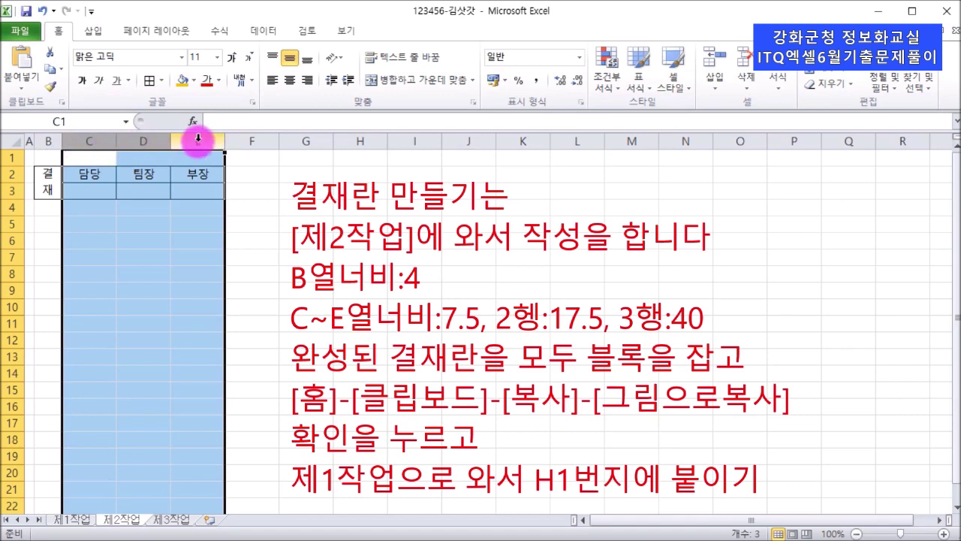
right_click(153, 142)
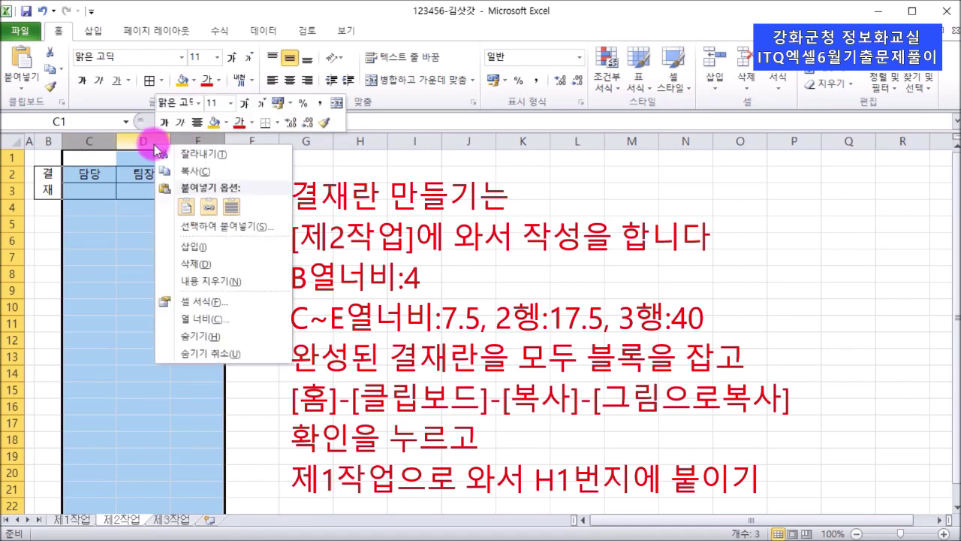
click(231, 328)
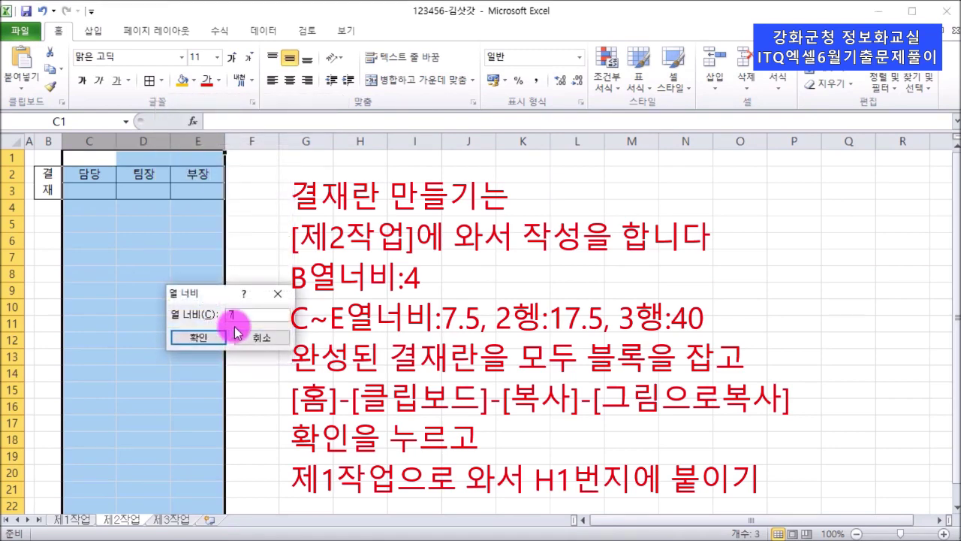
click(191, 337)
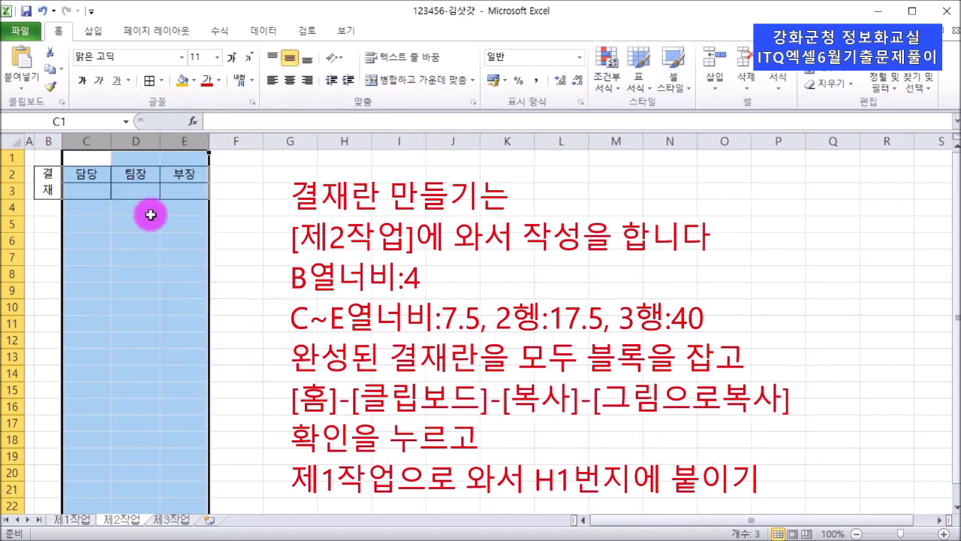
click(150, 215)
click(193, 220)
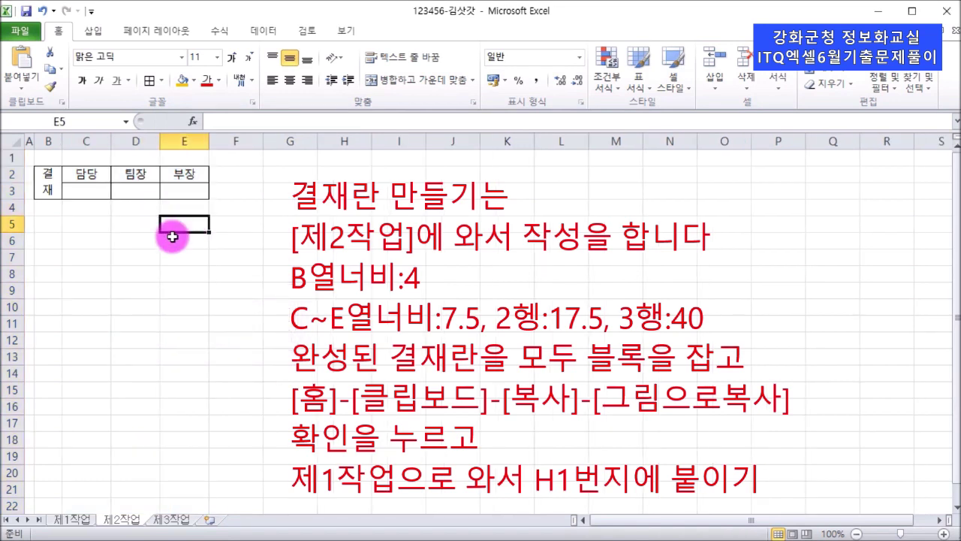
click(173, 237)
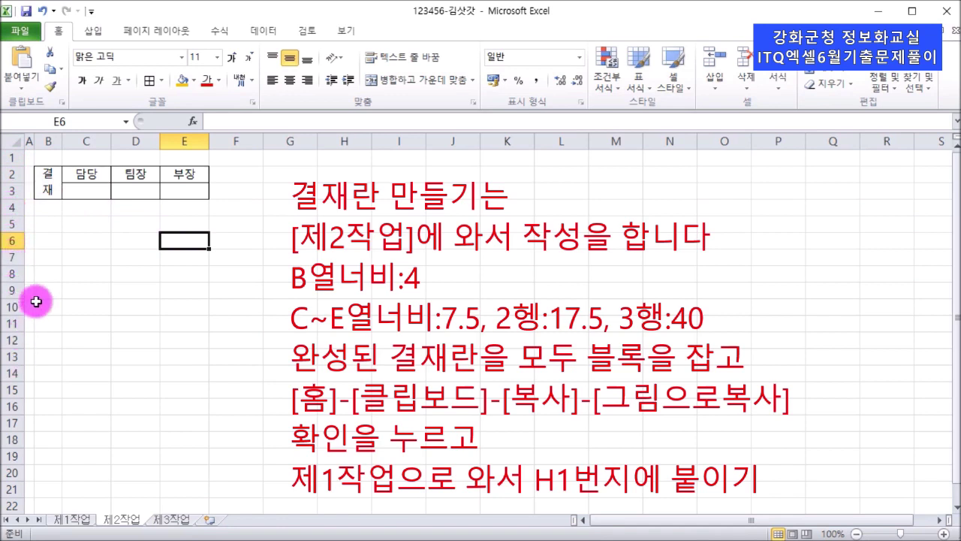
- Set the height of row 2 to 17.5 and the height of row 3 to 40
right_click(13, 173)
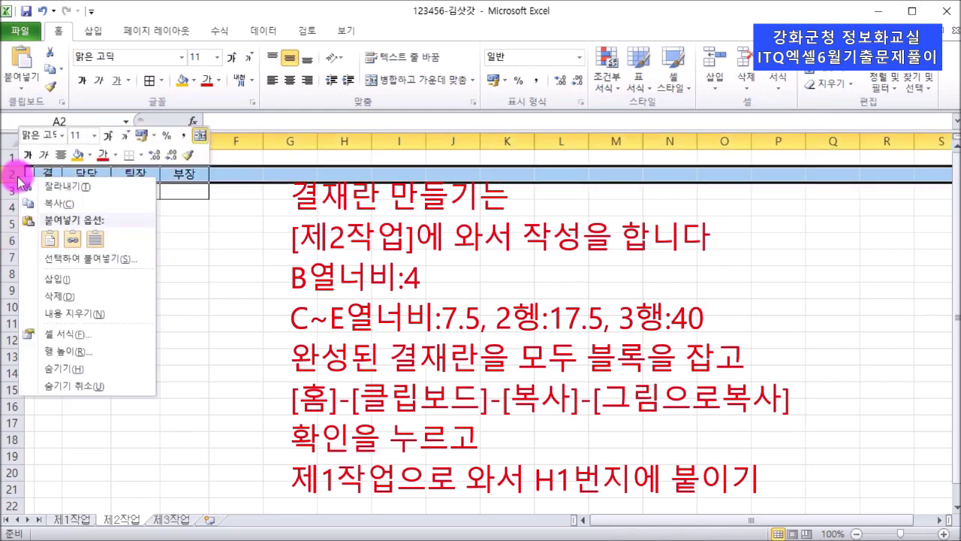
click(85, 351)
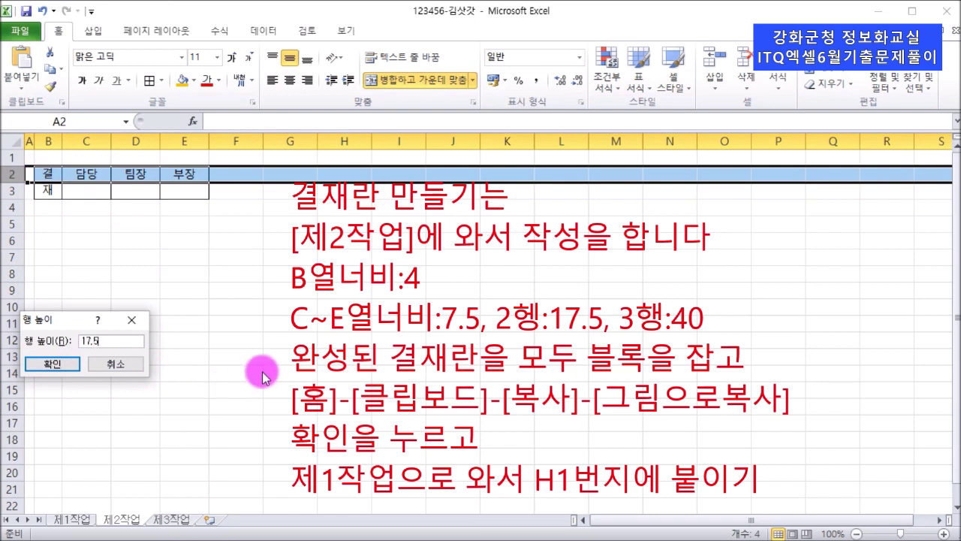
click(64, 364)
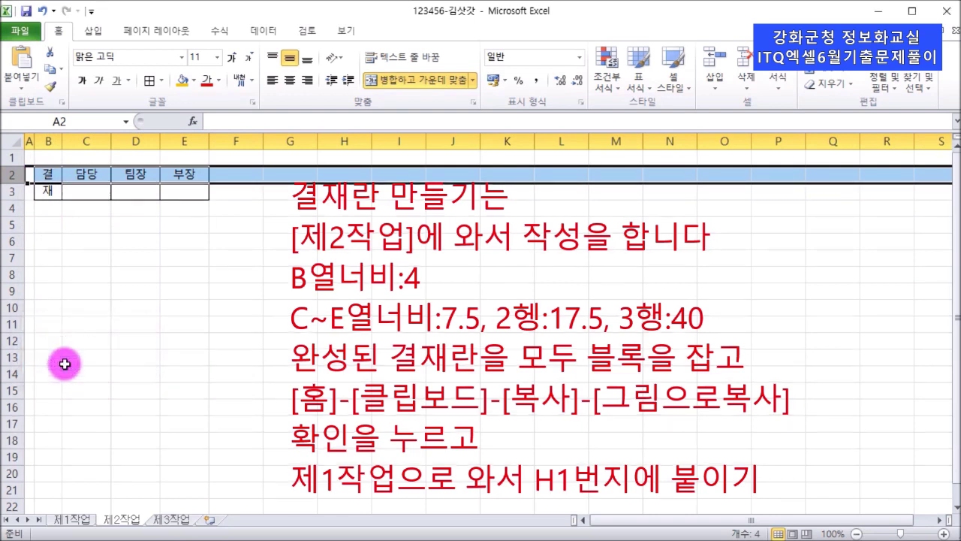
right_click(11, 192)
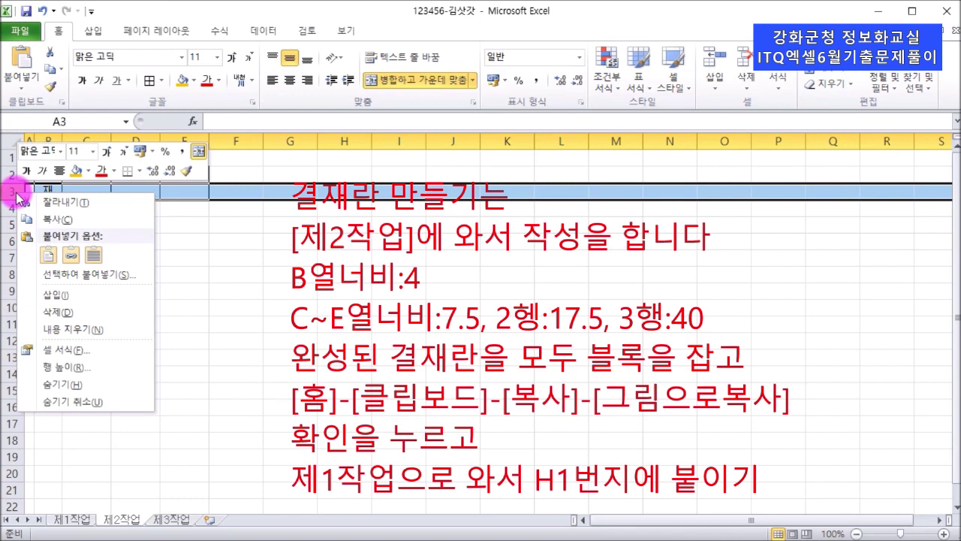
click(75, 367)
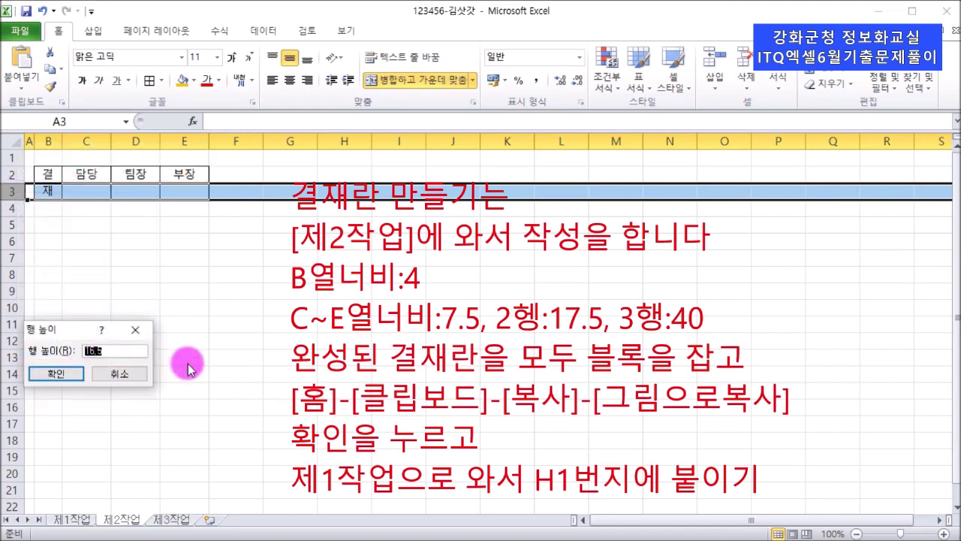
text(40)
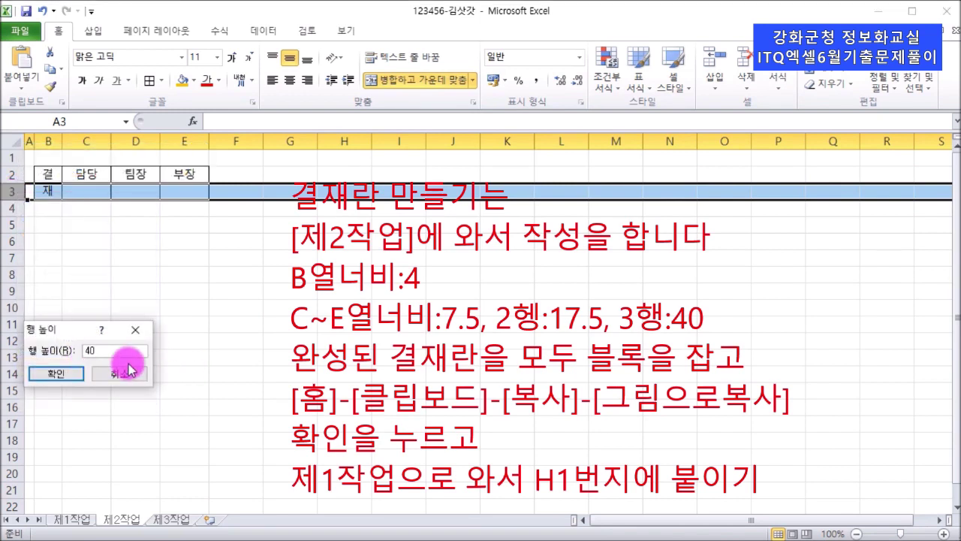
click(63, 375)
click(148, 278)
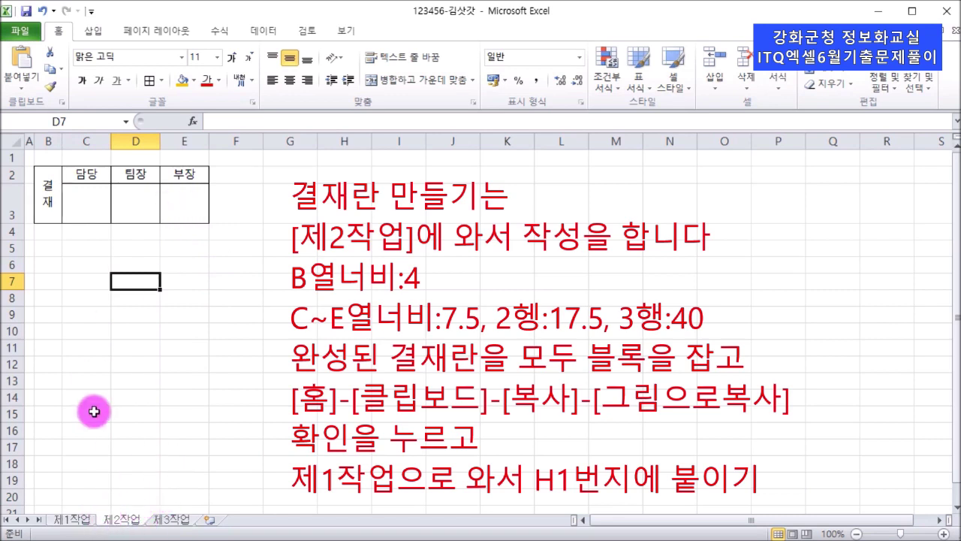
- Copy the approval box B2:E3 as a picture (그림으로 복사), as shown on screen and in picture format
drag(50, 203, 173, 211)
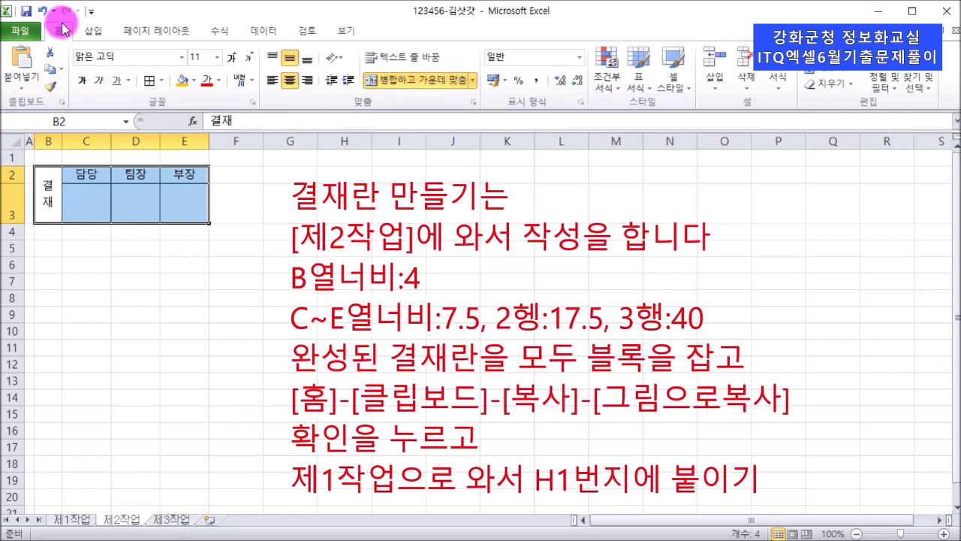
click(58, 82)
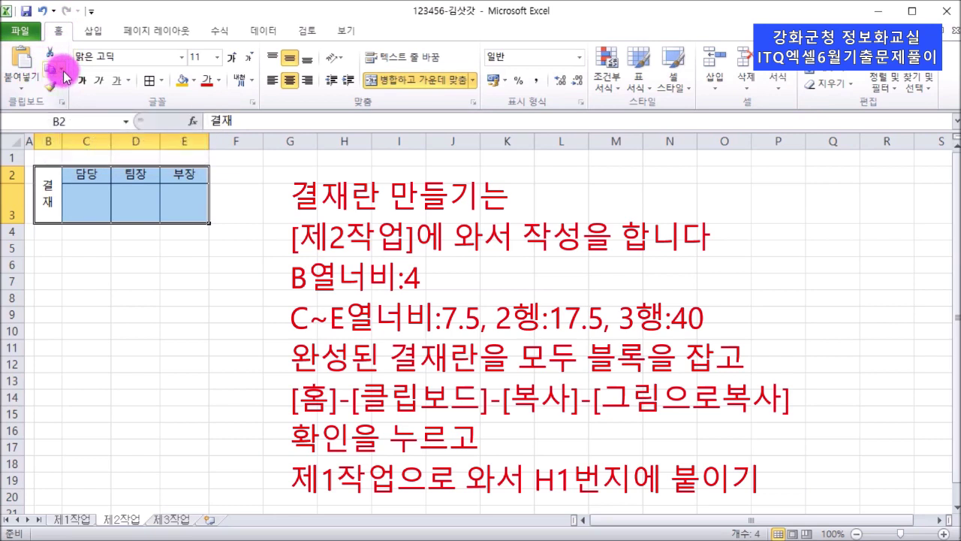
click(64, 73)
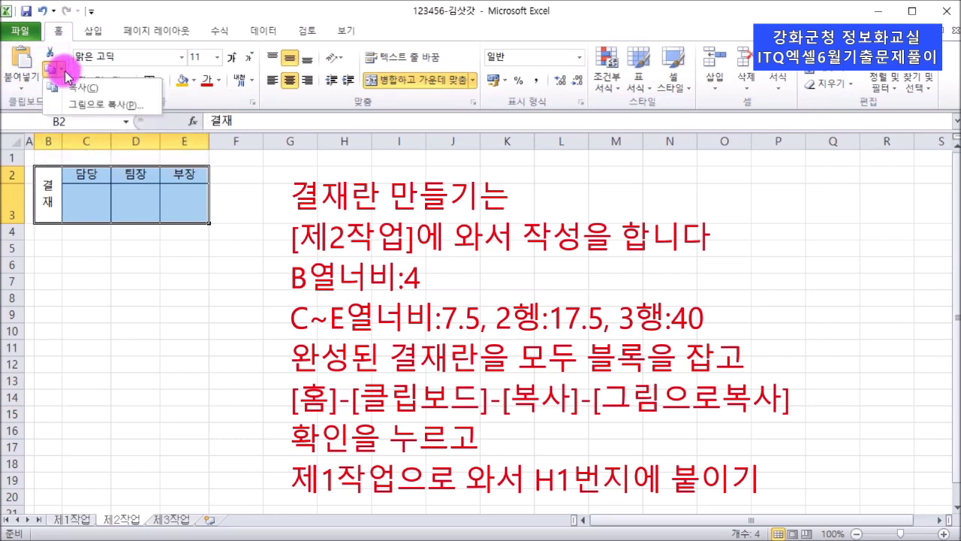
click(94, 111)
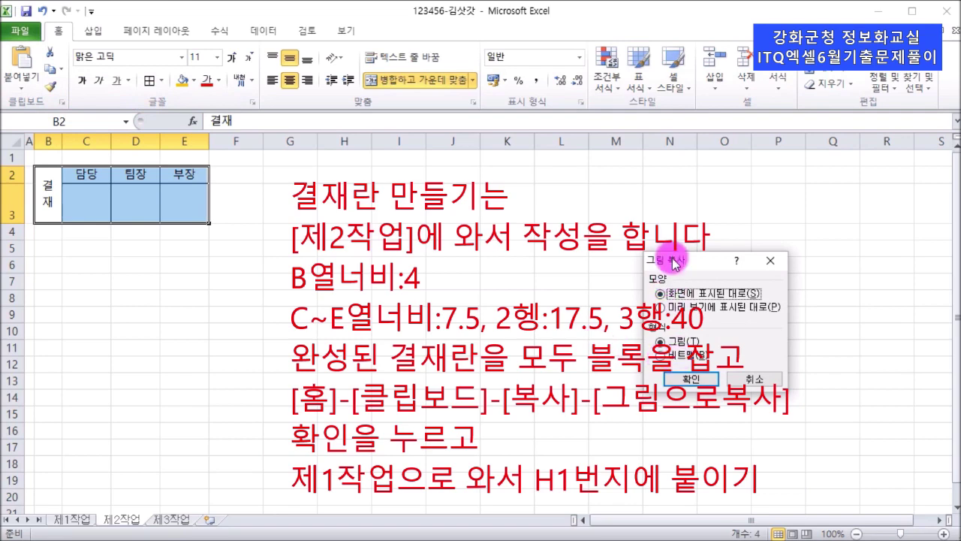
drag(665, 248, 266, 157)
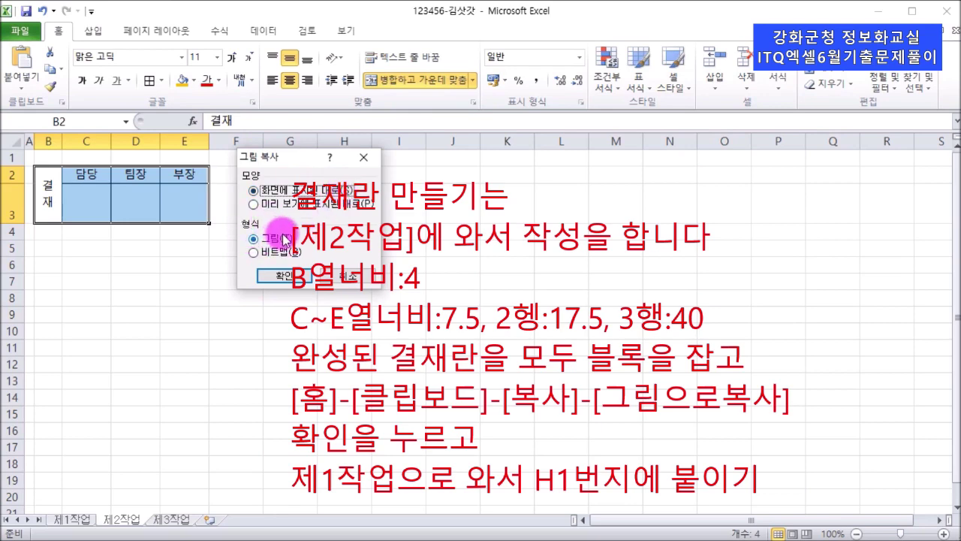
click(291, 274)
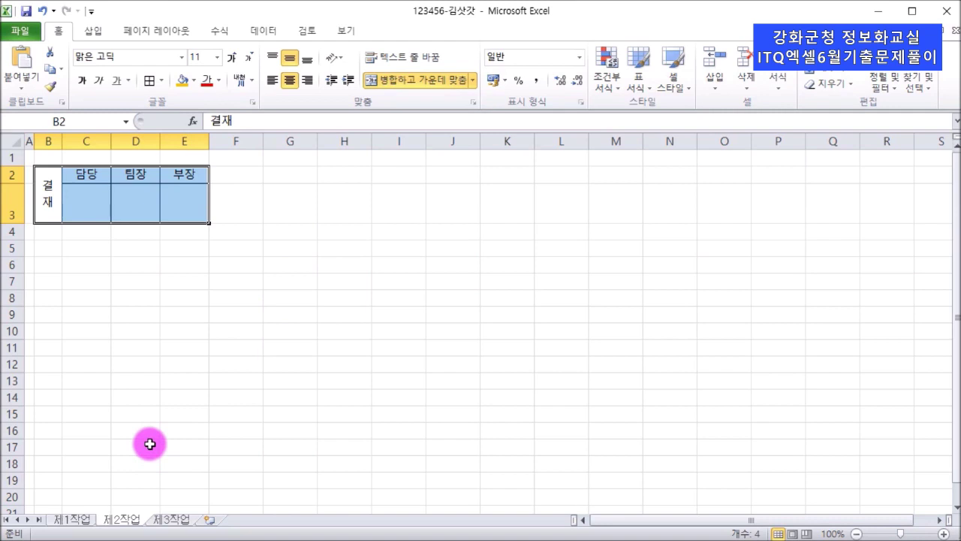
- Paste the copied approval box picture at cell H1 on the 제1작업 sheet
click(72, 519)
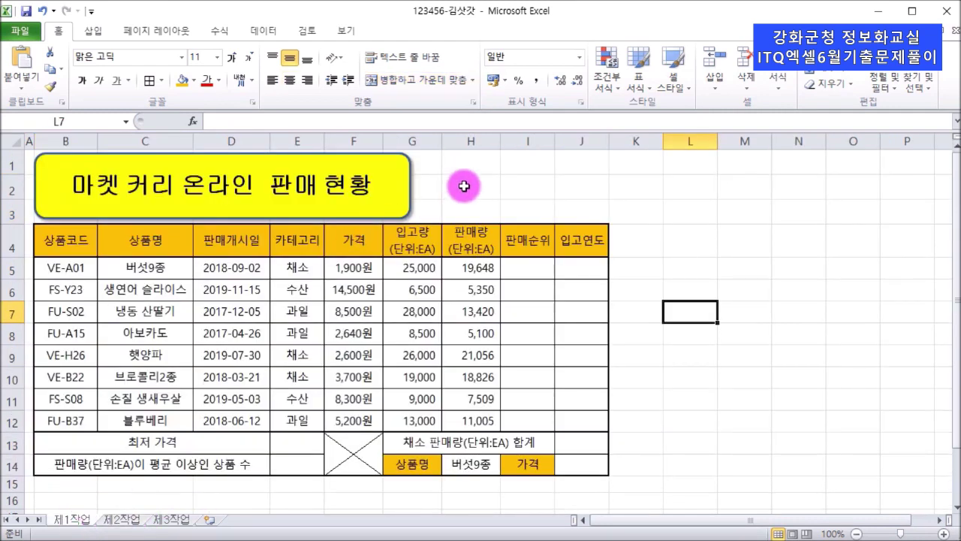
click(454, 162)
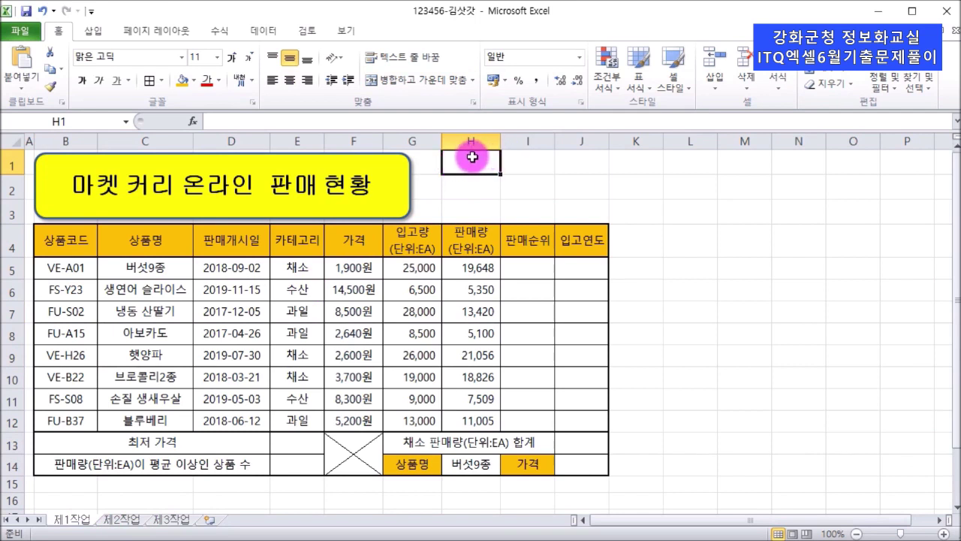
right_click(473, 161)
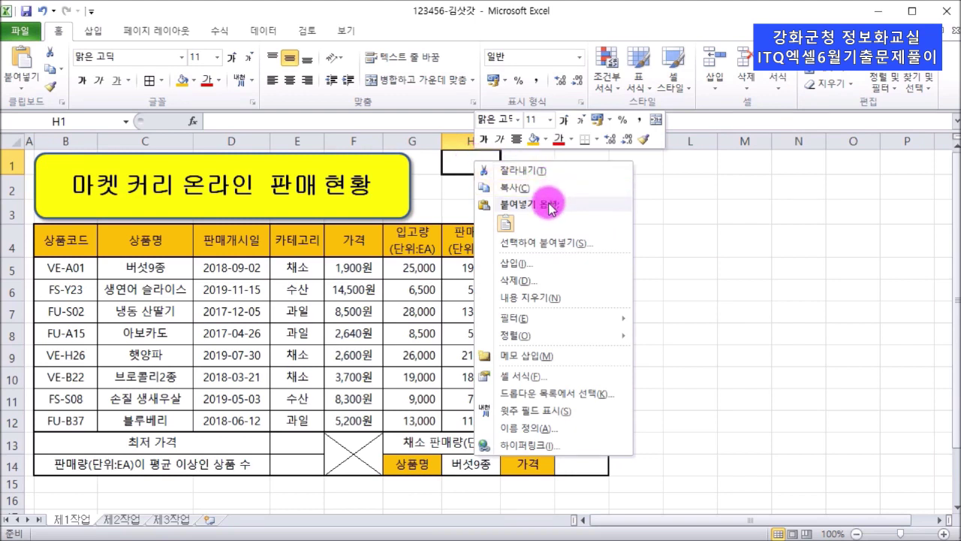
click(506, 224)
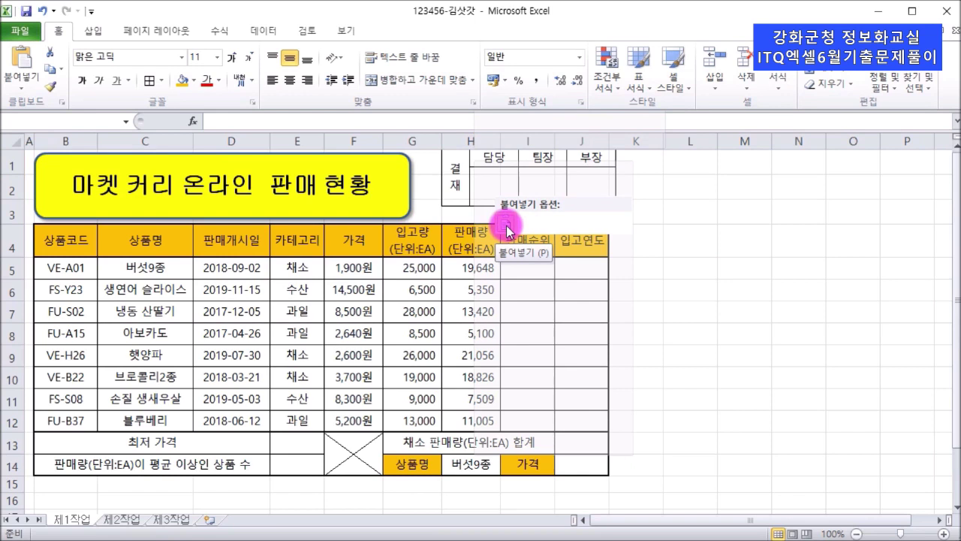
- Move the approval box picture into the space above the table, aligning its right edge with the end of column J
drag(552, 172, 556, 193)
click(638, 191)
click(558, 196)
click(652, 206)
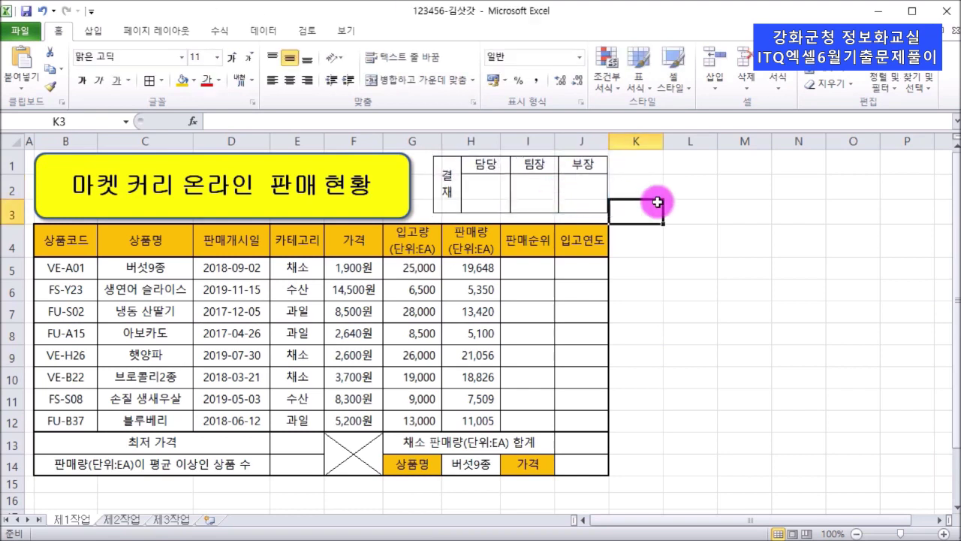
click(605, 189)
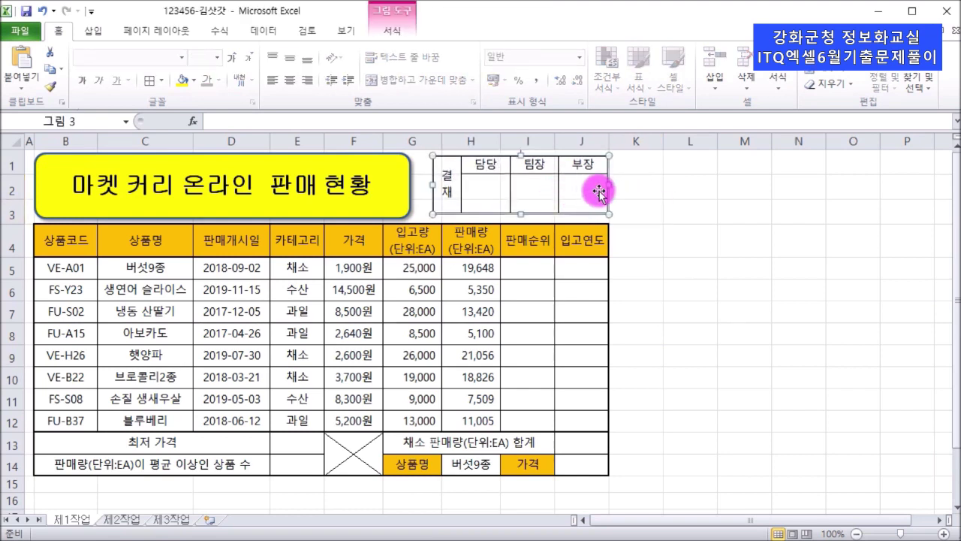
click(727, 231)
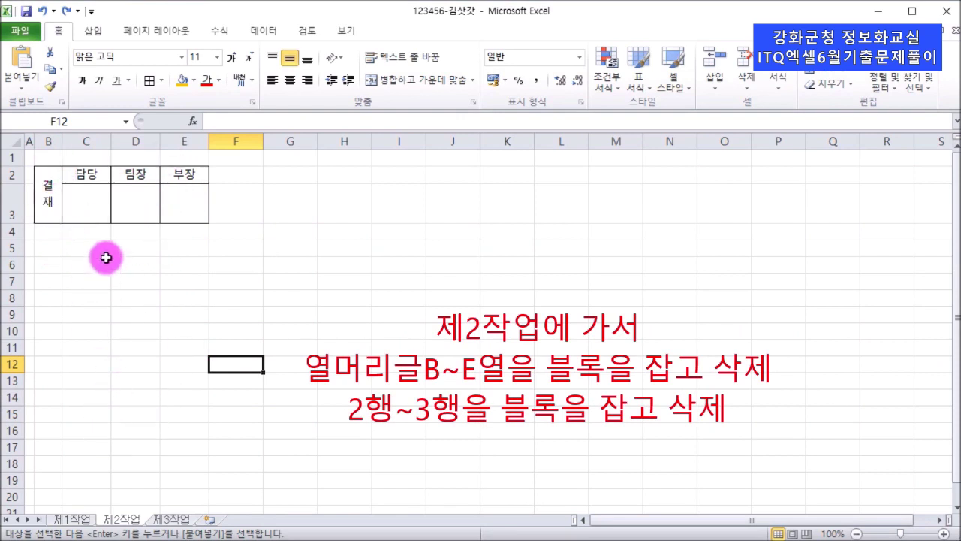
- Delete columns B through E on the 제2작업 sheet
drag(45, 140, 183, 138)
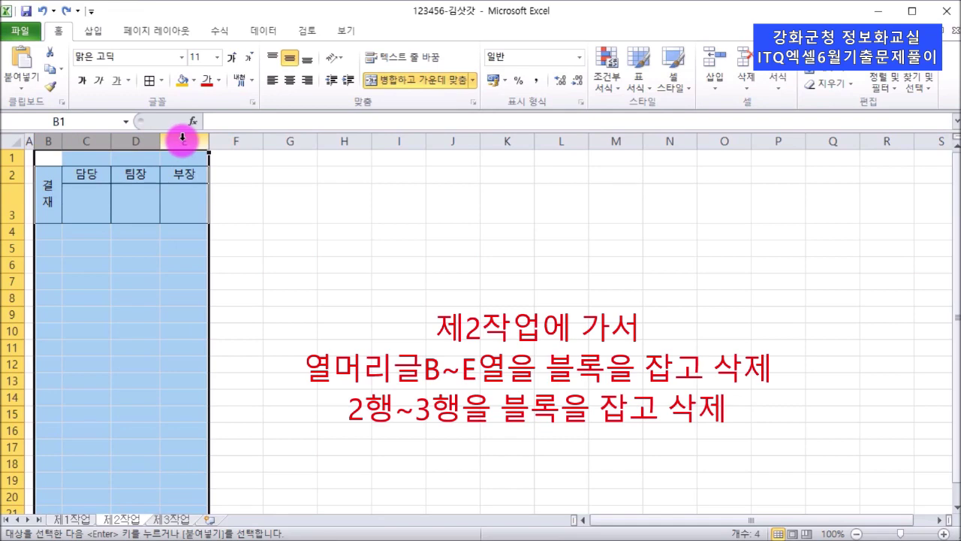
right_click(151, 145)
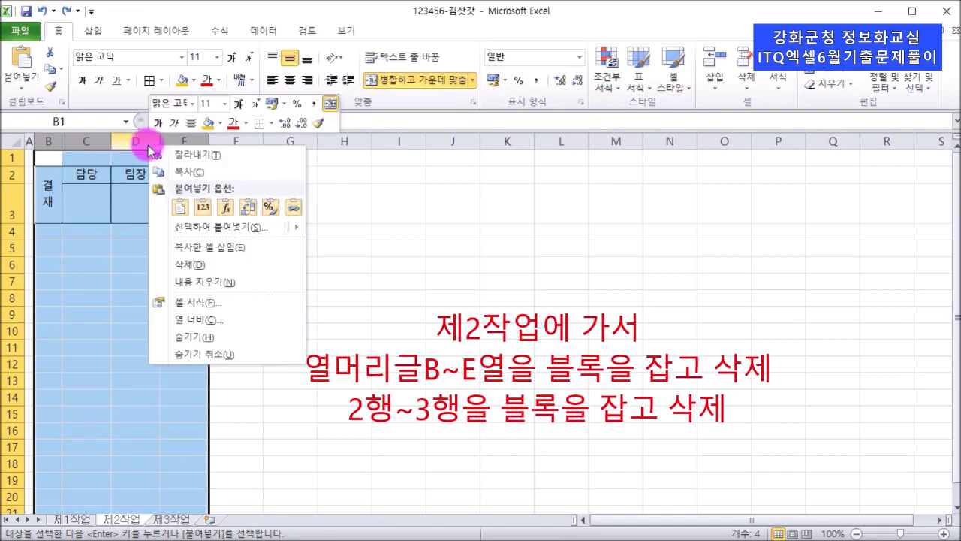
click(197, 272)
click(104, 245)
- Delete rows 2 and 3 on the 제2작업 sheet and select cell B2
drag(14, 174, 14, 205)
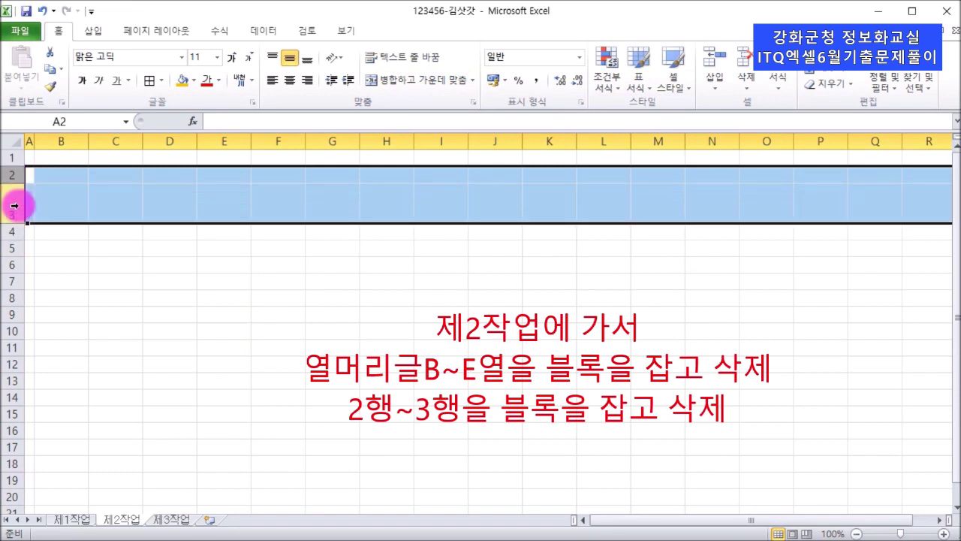
right_click(14, 205)
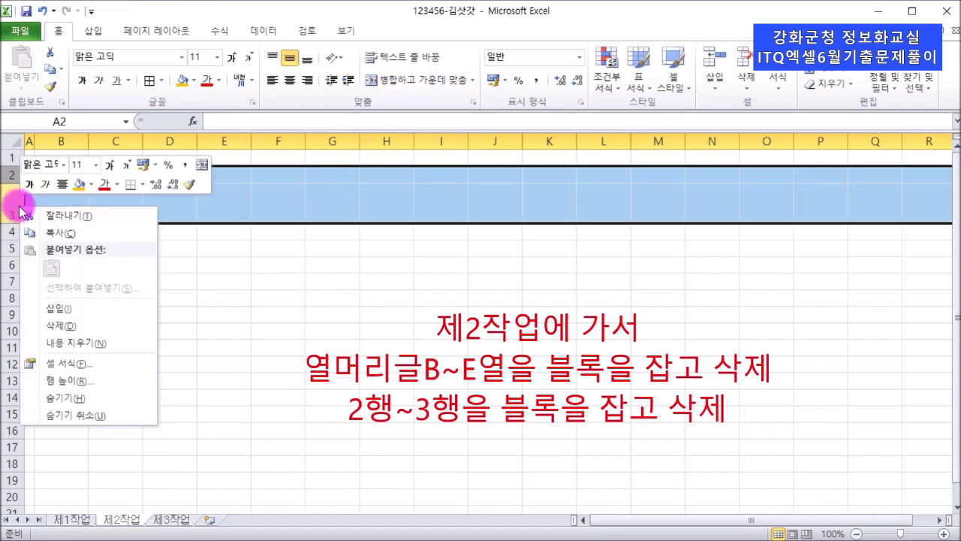
click(84, 323)
click(155, 235)
click(70, 173)
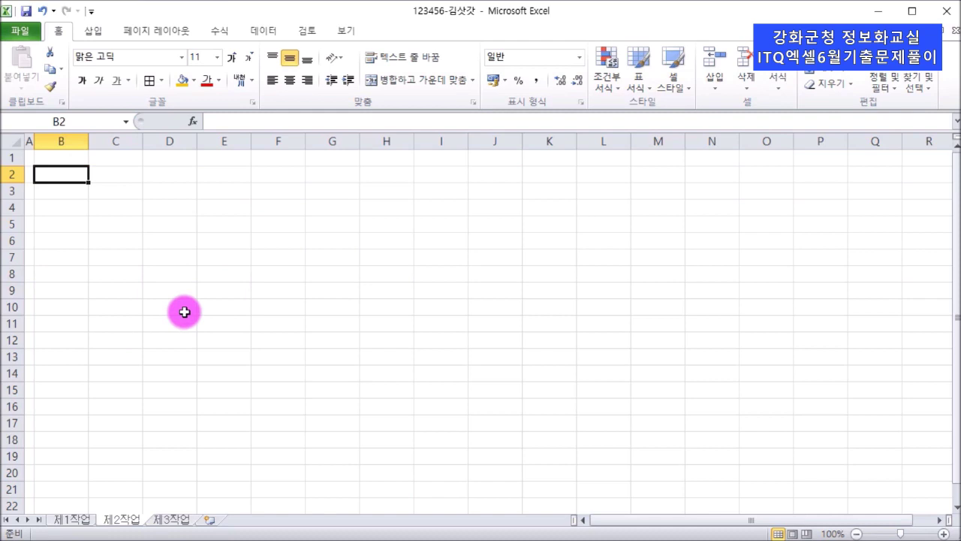
- Nudge the approval box picture on the 제1작업 sheet down by two small increments
key(ctrl+Page_Up)
click(554, 195)
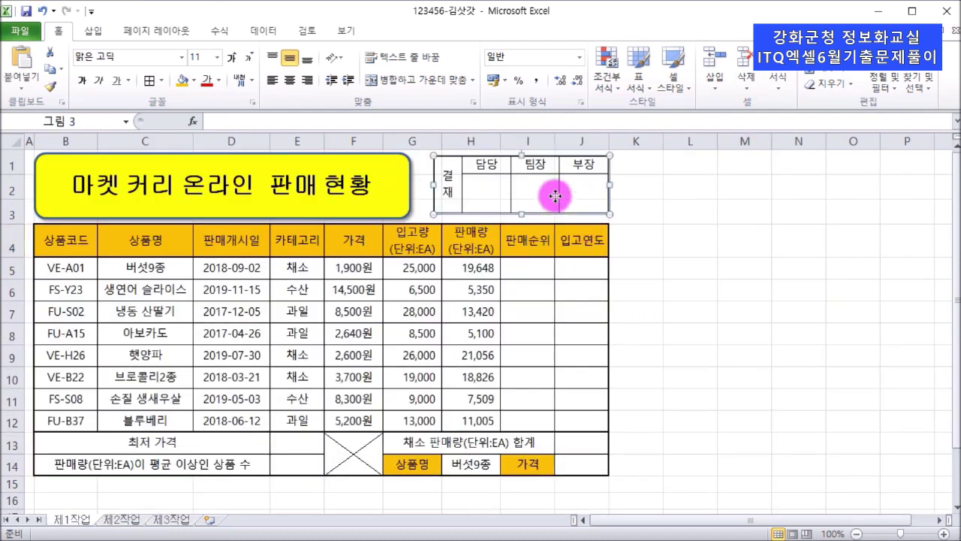
key(Down)
key(Down)
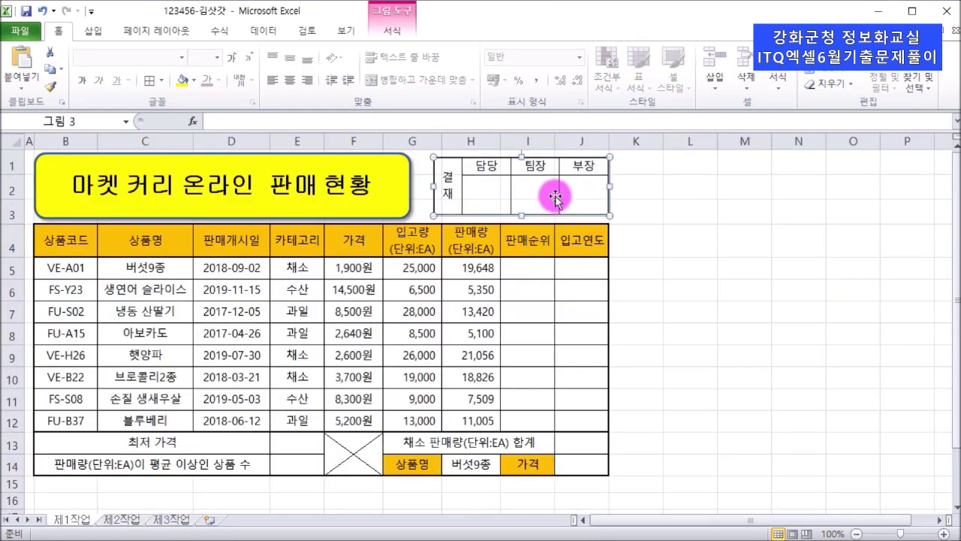
click(652, 187)
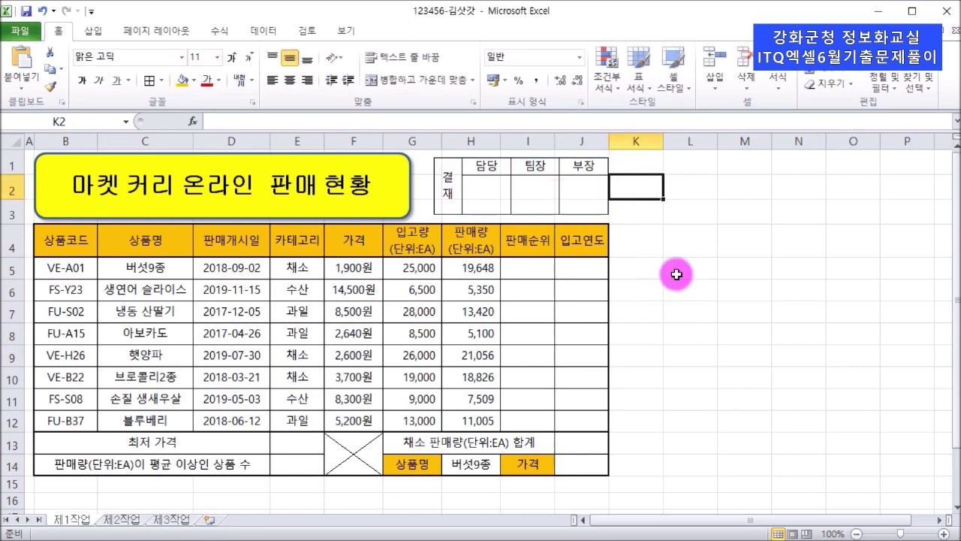
click(681, 184)
click(723, 339)
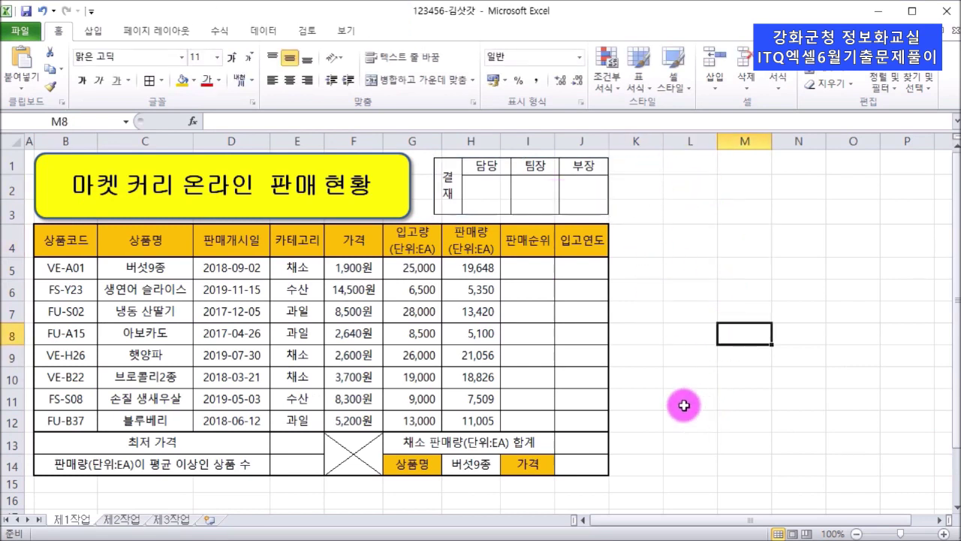
click(679, 189)
click(719, 308)
click(693, 380)
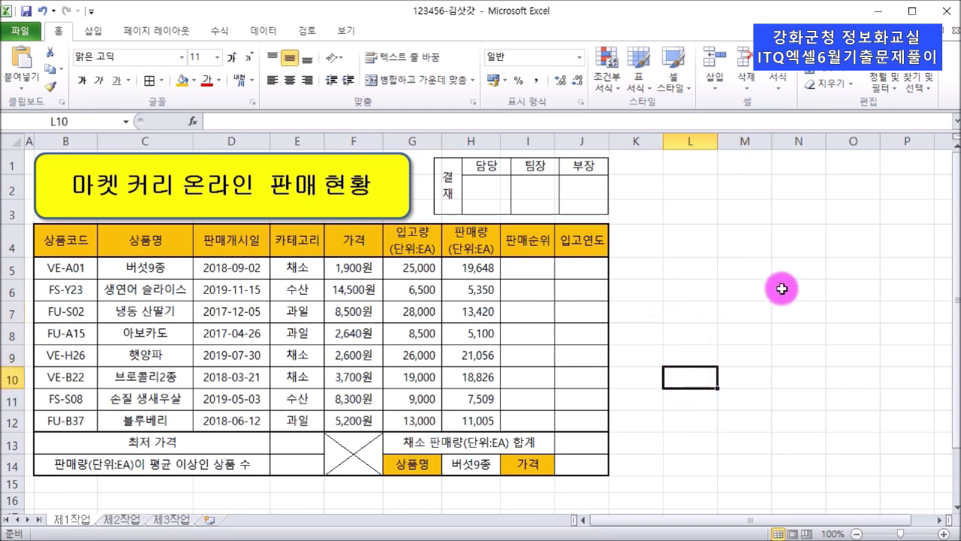
click(747, 229)
click(710, 295)
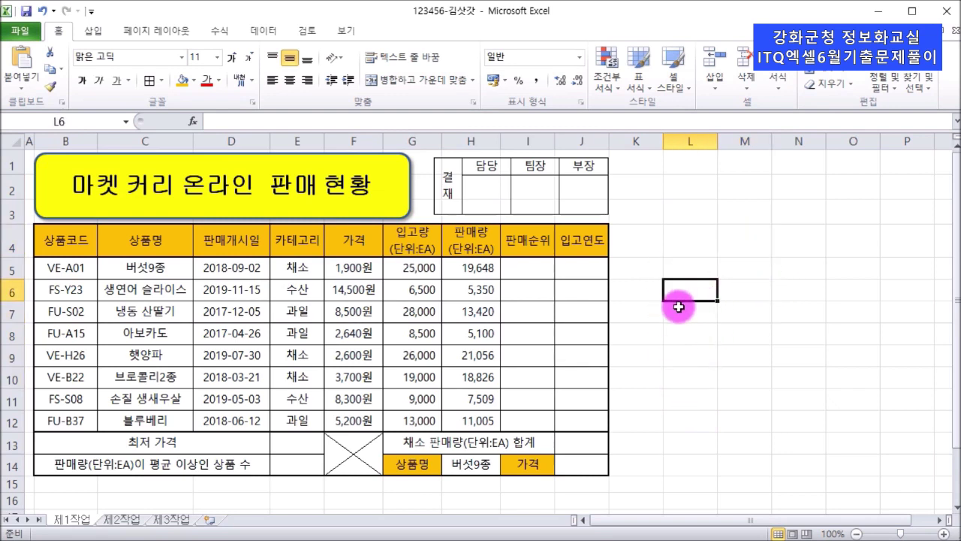
- Hide the gridlines (눈금선) on the 제1작업 sheet
click(347, 31)
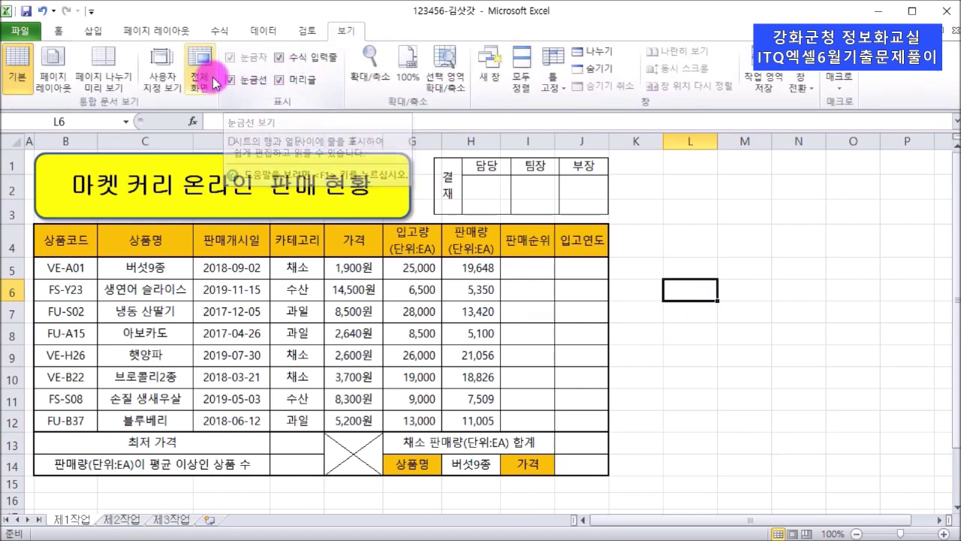
click(248, 88)
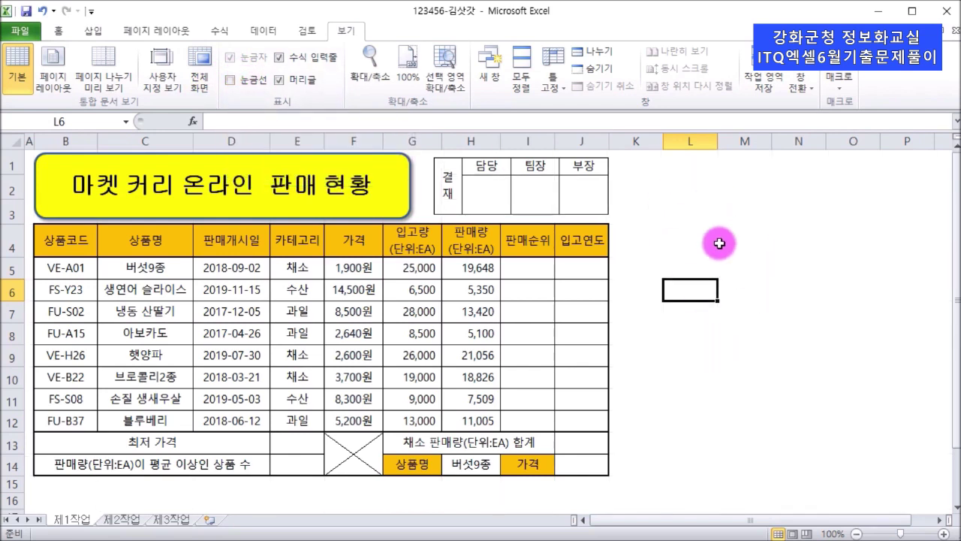
click(246, 85)
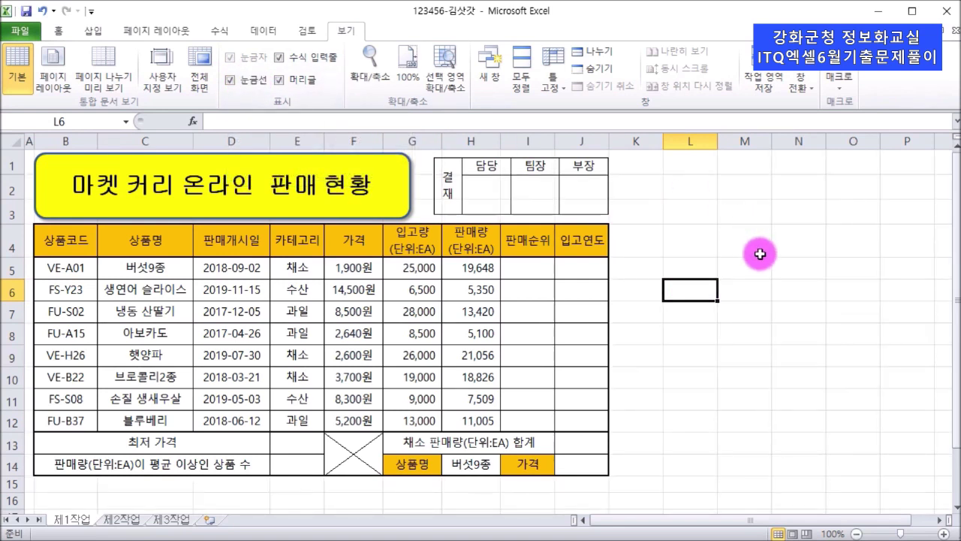
click(251, 80)
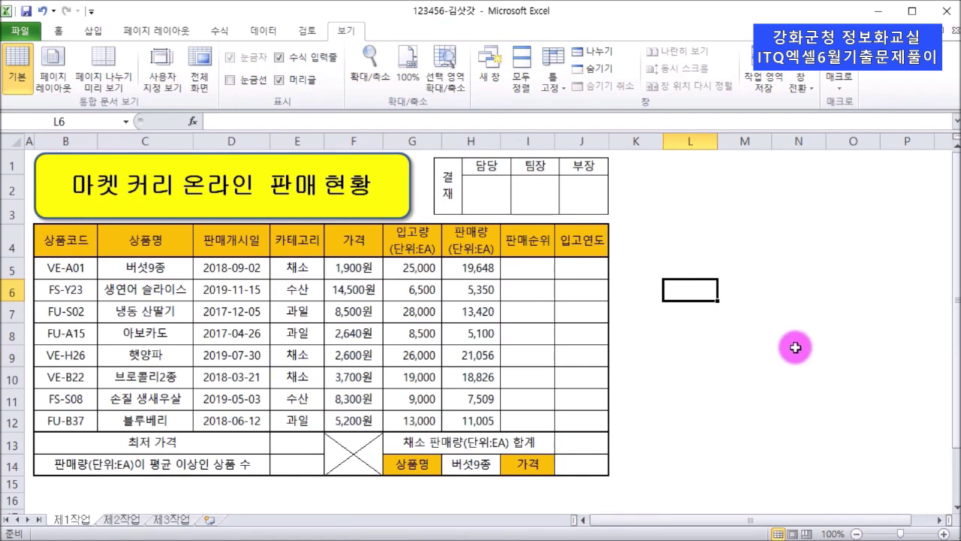
click(712, 403)
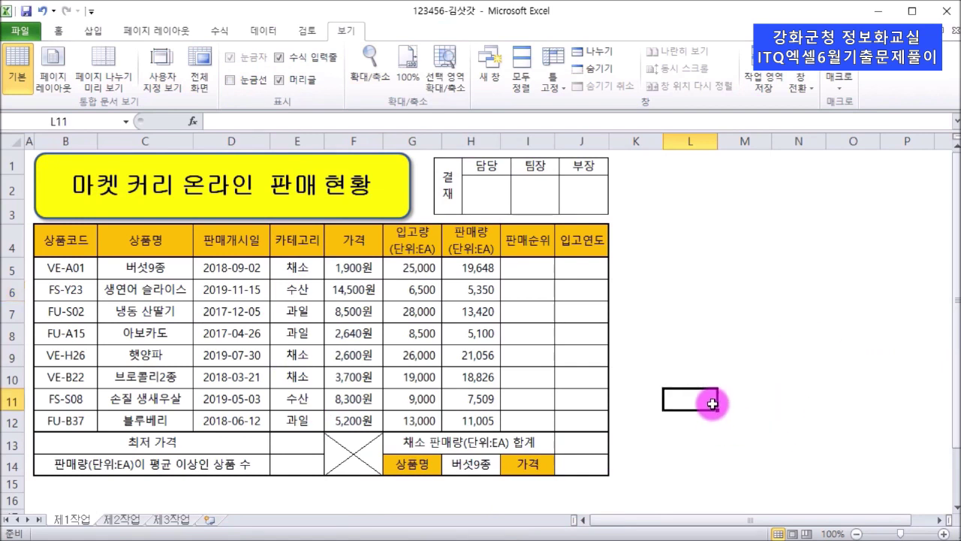